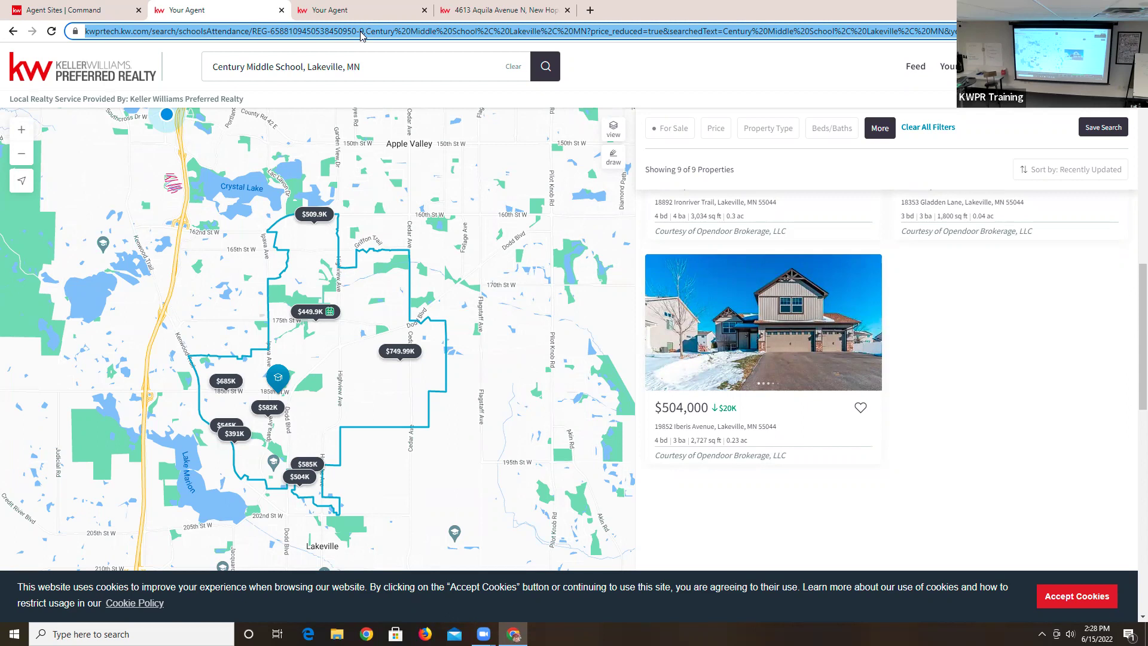
- Add a Recently Active column to the Command Contacts table via Customize Columns
{"action": "left_click", "coordinate": [118, 10]}
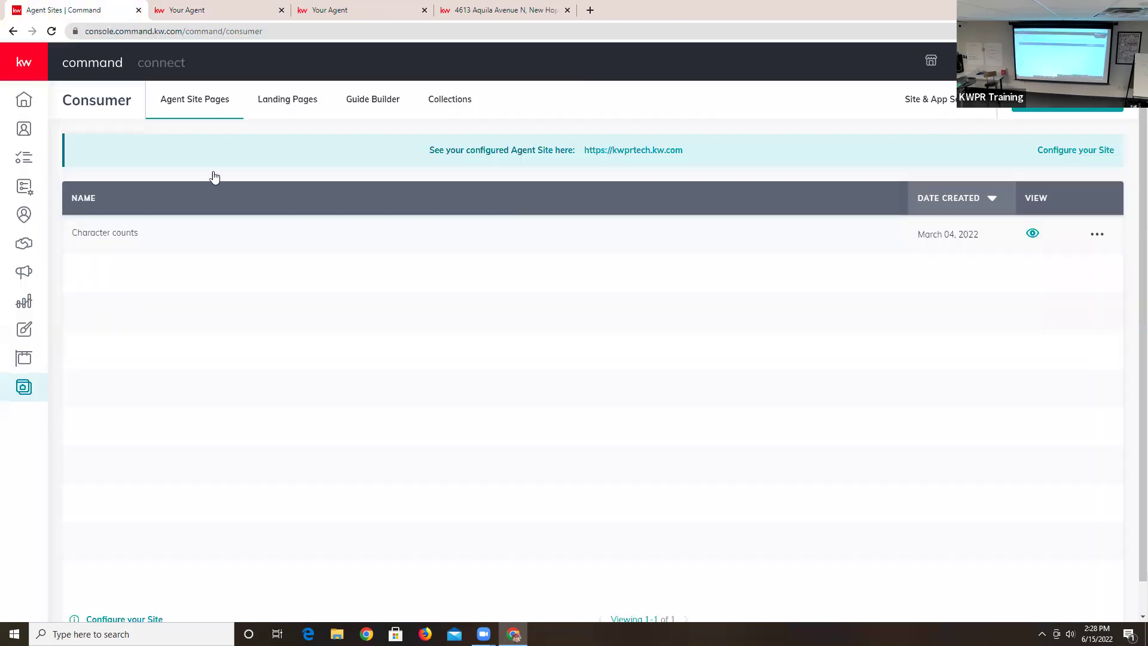
{"action": "left_click", "coordinate": [24, 130]}
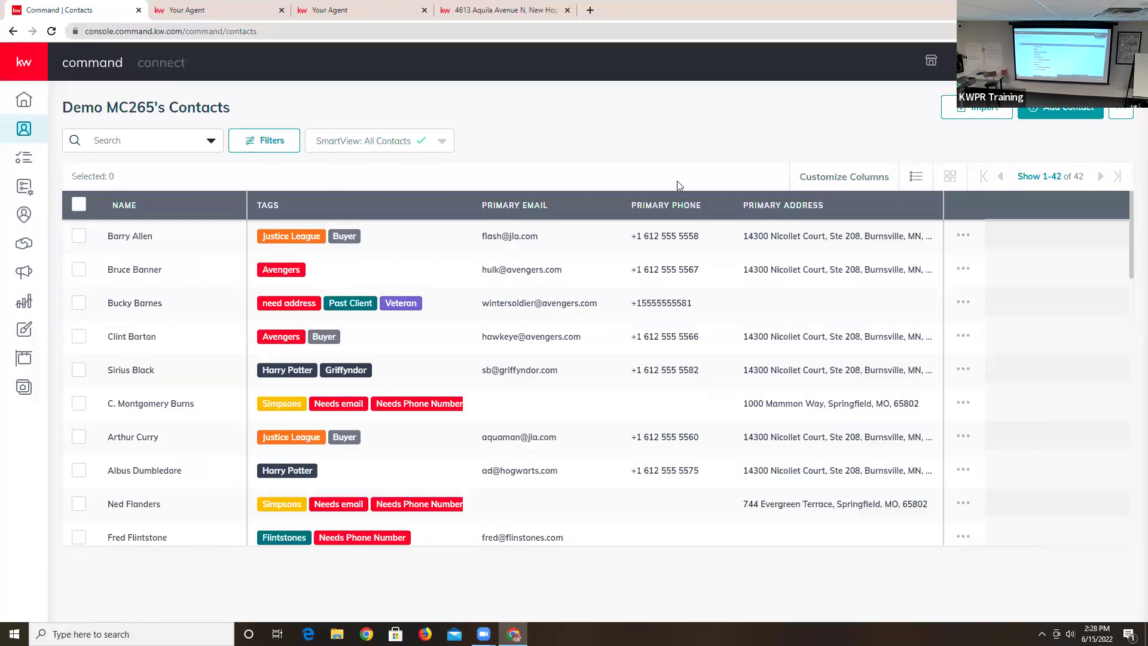
{"action": "left_click", "coordinate": [874, 178]}
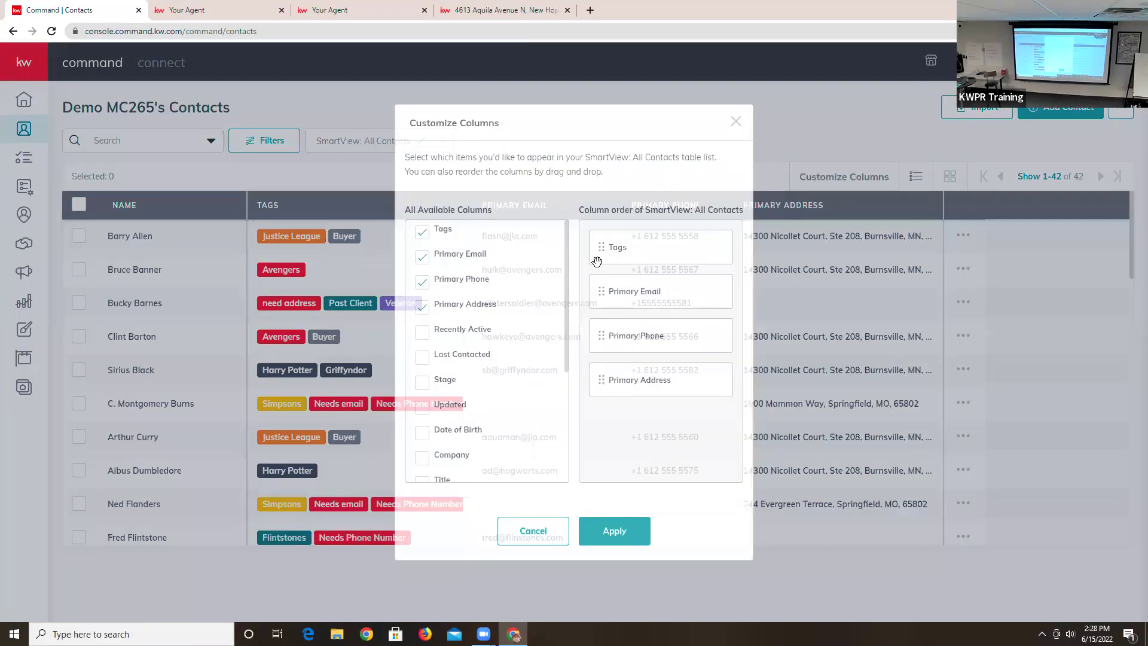
{"action": "scroll", "coordinate": [488, 371], "scroll_direction": "down", "scroll_amount": 1}
{"action": "left_click", "coordinate": [422, 272]}
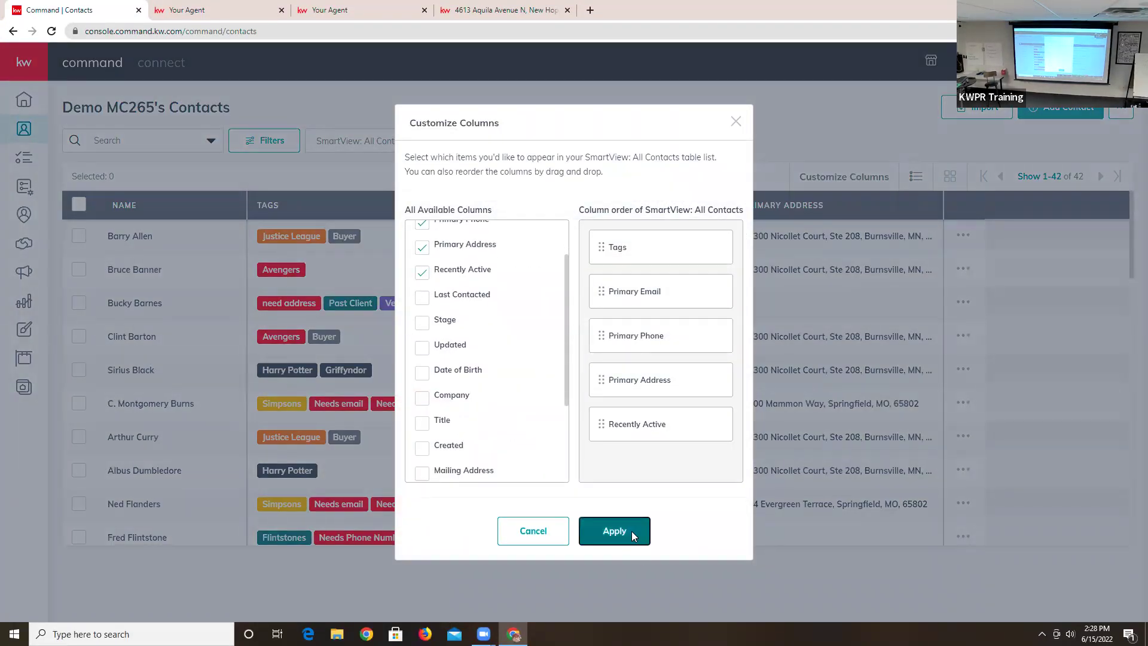
{"action": "left_click", "coordinate": [633, 534]}
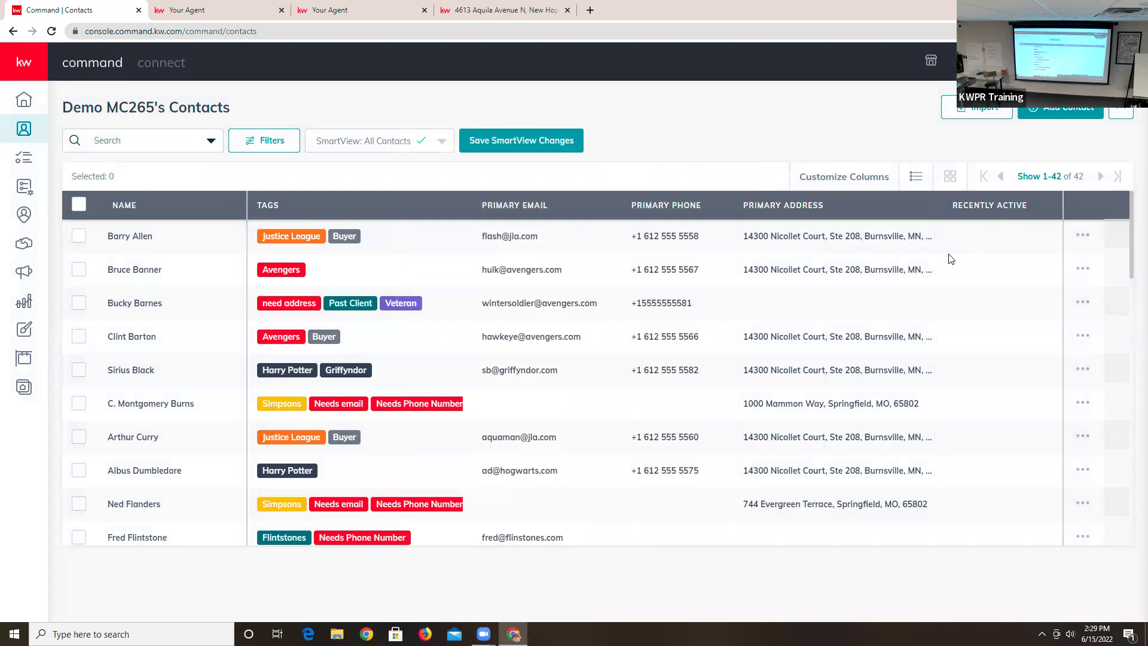
{"action": "left_click", "coordinate": [977, 206]}
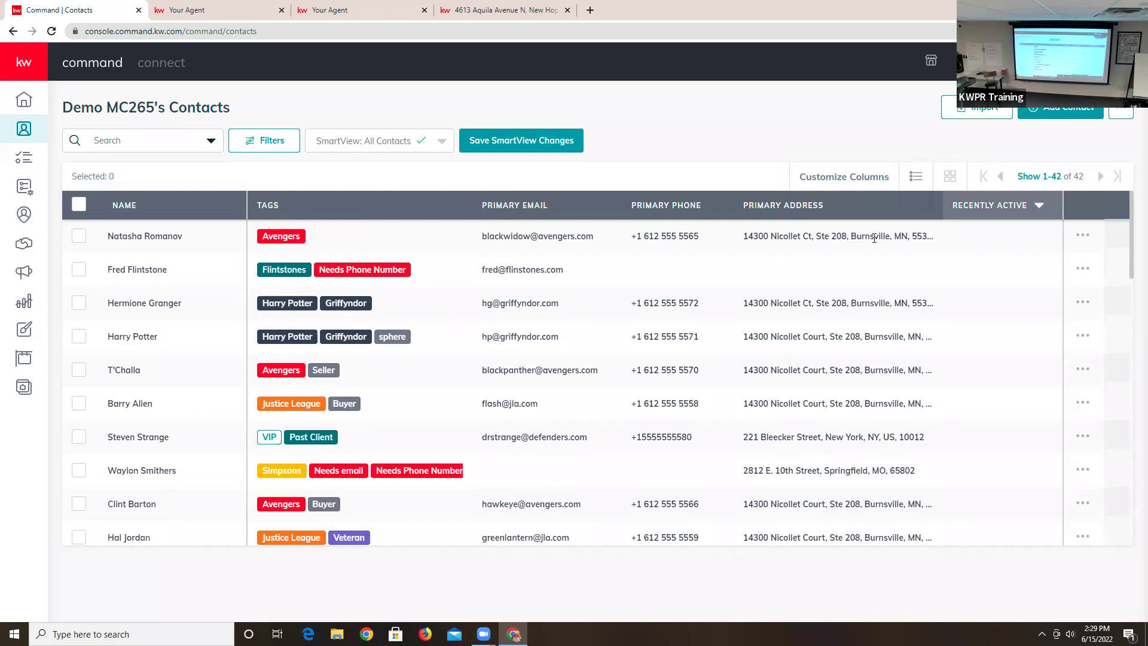
{"action": "left_click", "coordinate": [131, 238]}
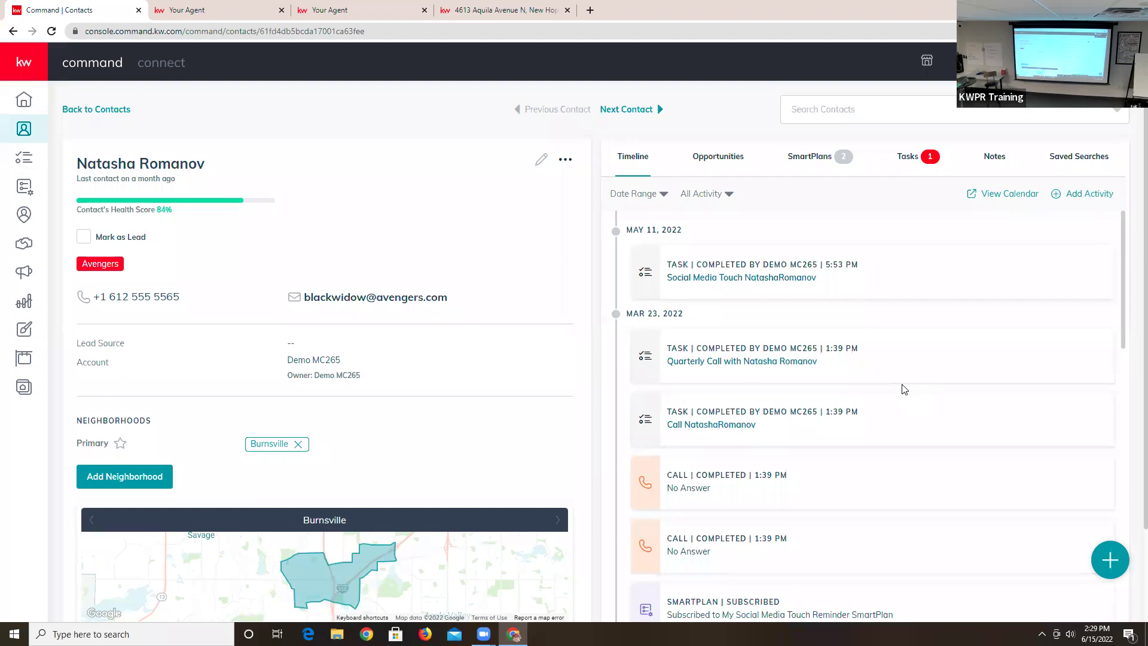
{"action": "left_click", "coordinate": [490, 14]}
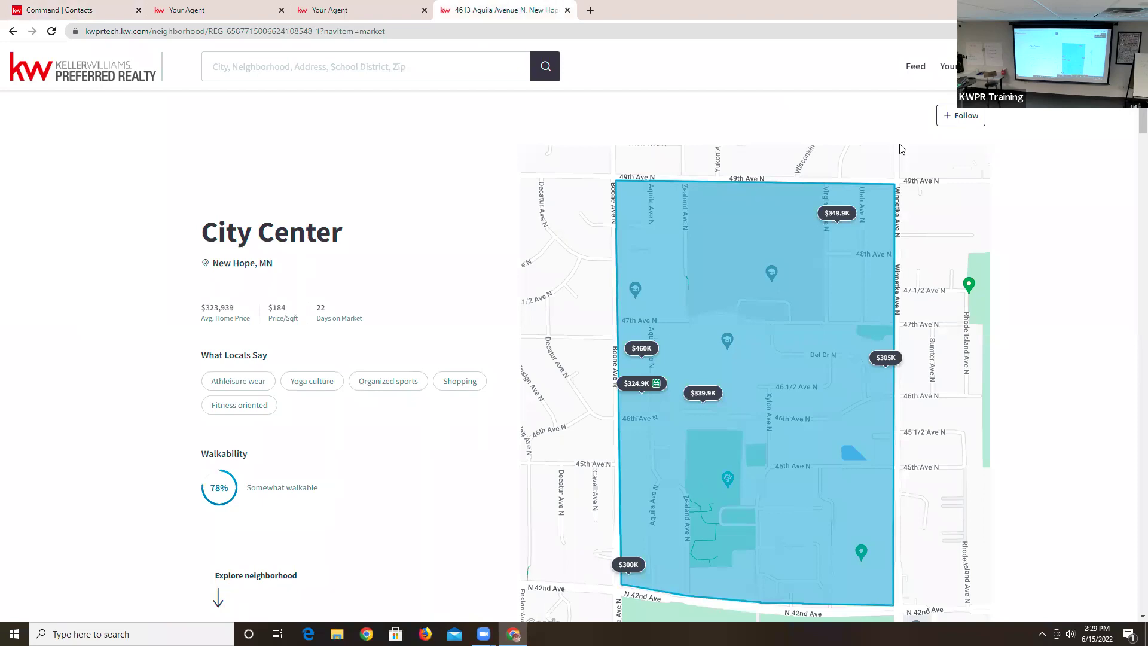
- Flip through the Minneapolis and Lakeville property searches, then return to the Command contact record
{"action": "left_click", "coordinate": [378, 8]}
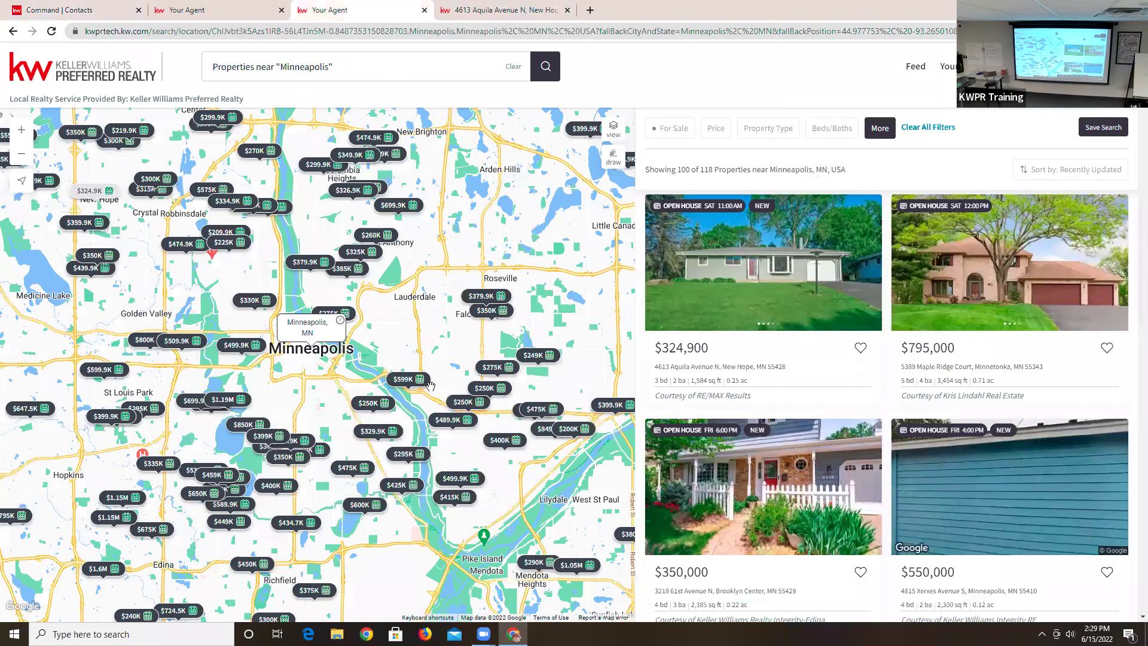
{"action": "left_click", "coordinate": [187, 13]}
{"action": "left_click", "coordinate": [42, 10]}
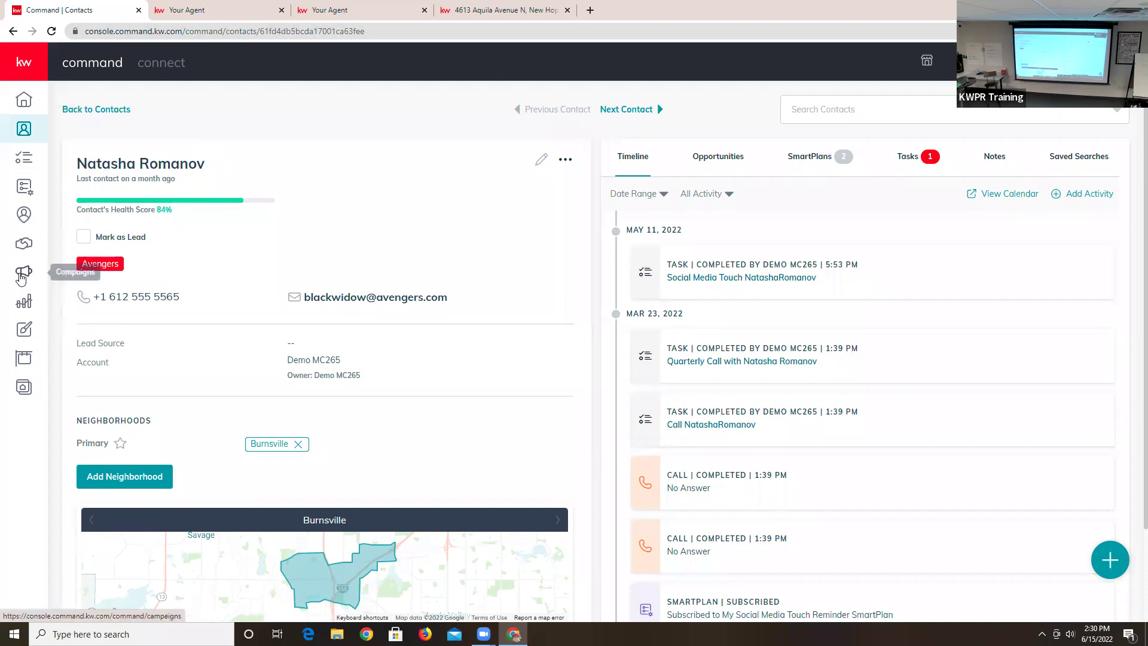
- Open the Campaigns dashboard, then bring up the Lakeville price-reduced property search
{"action": "left_click", "coordinate": [24, 274]}
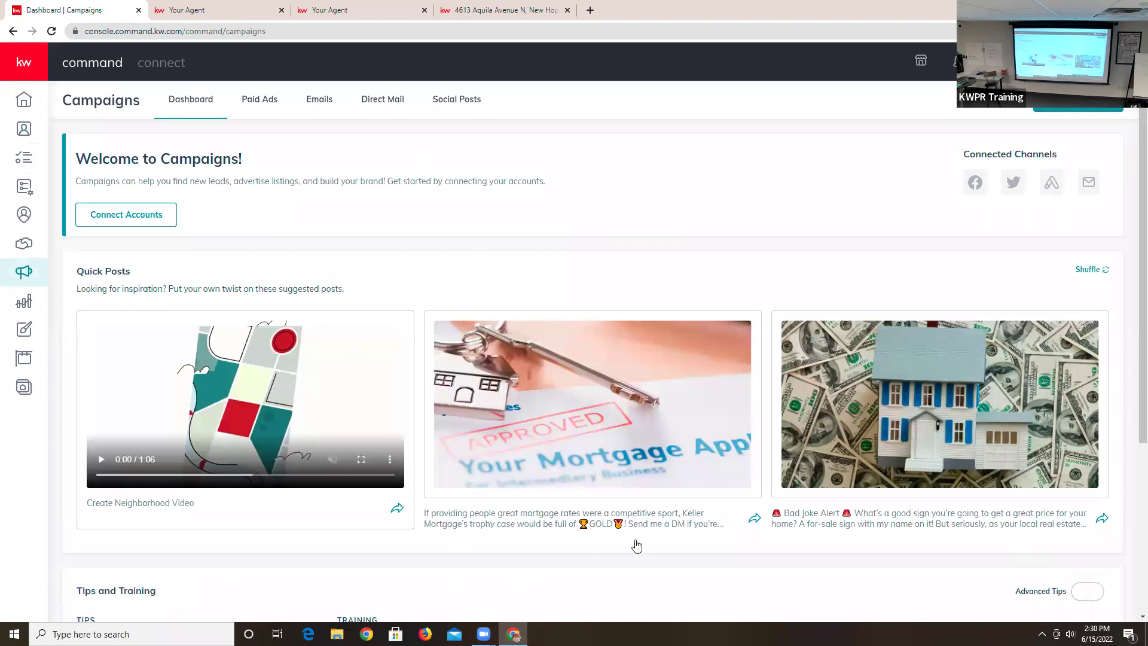
{"action": "left_click", "coordinate": [229, 12]}
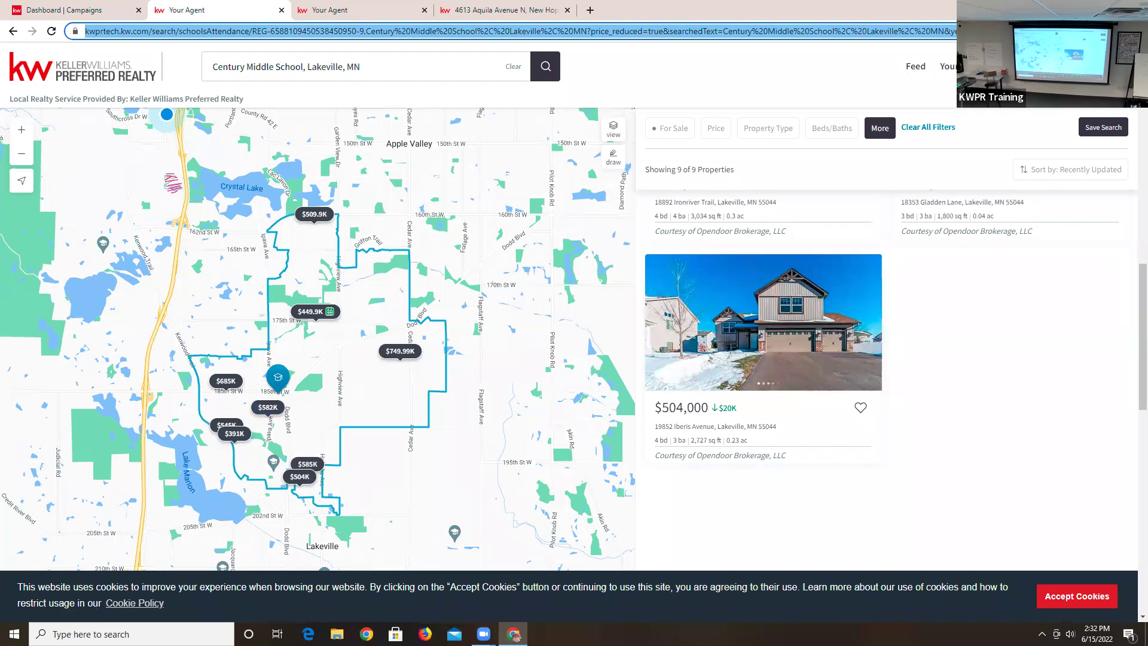
- Generate a QR code for the Lakeville search page link, then dismiss the share options
{"action": "left_click", "coordinate": [1036, 31]}
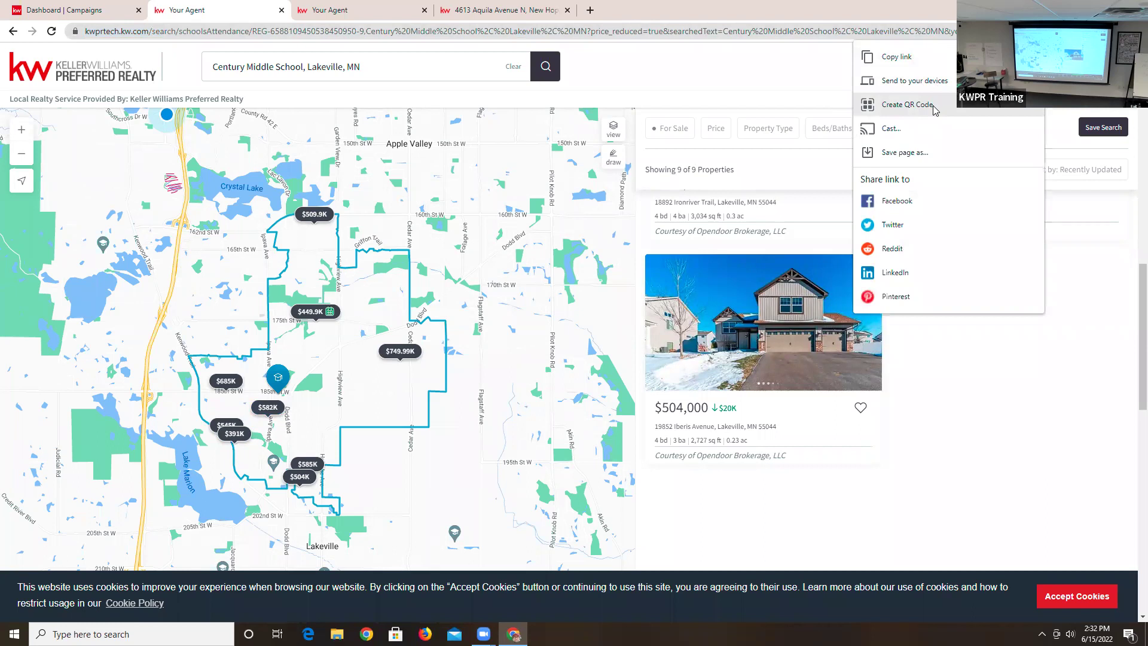
{"action": "left_click", "coordinate": [907, 105]}
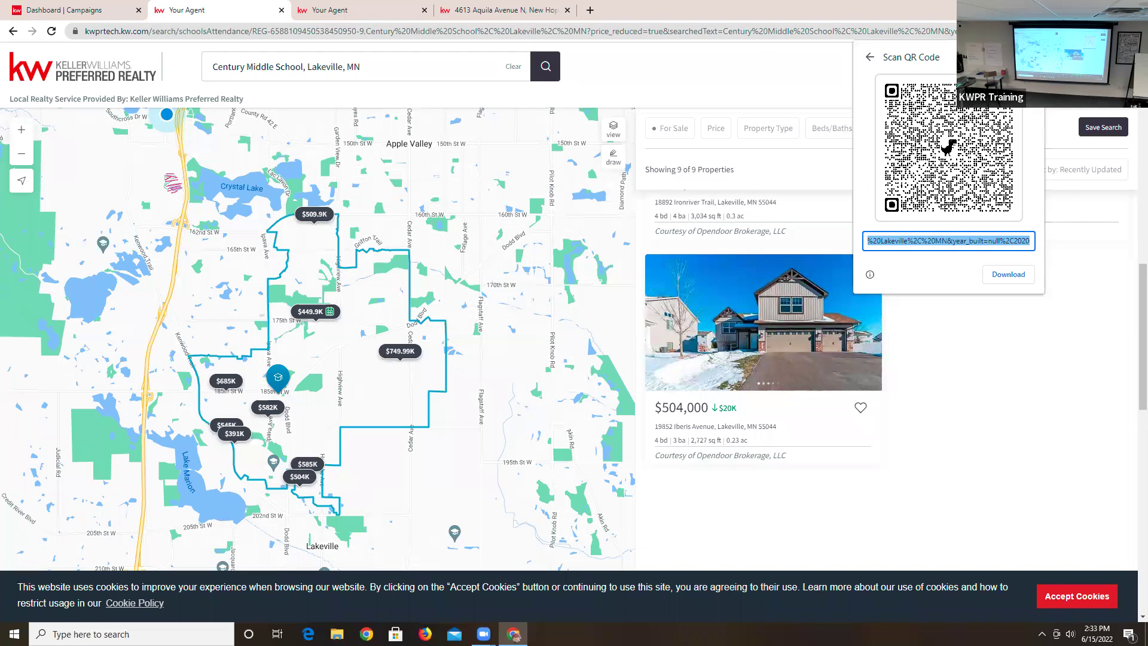
{"action": "left_click", "coordinate": [870, 57]}
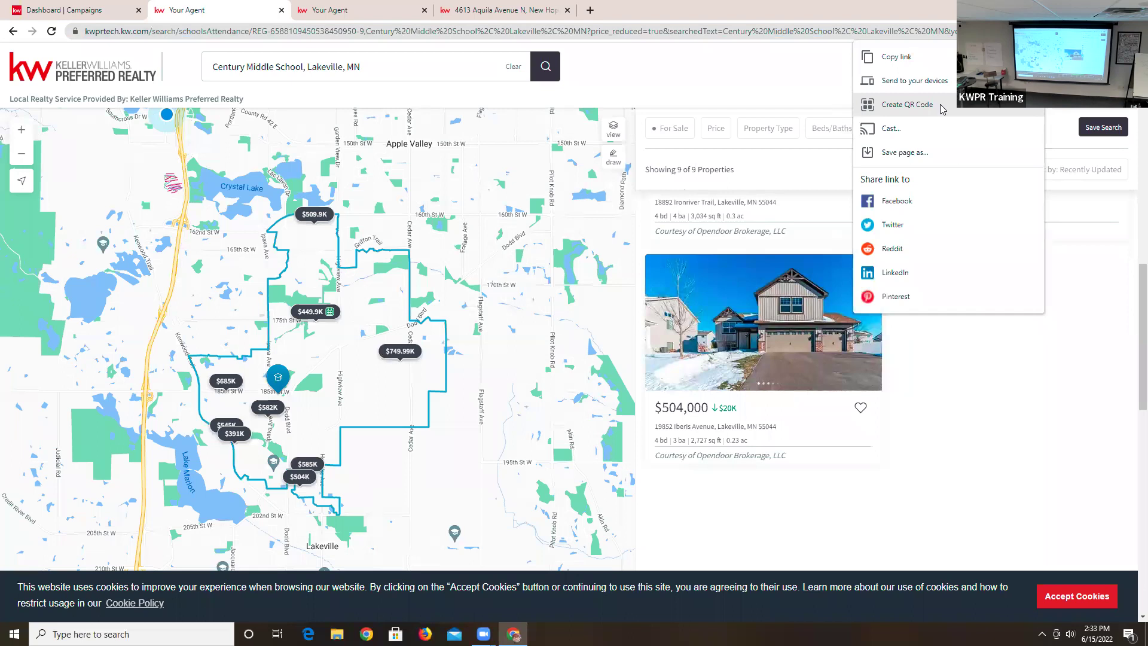
{"action": "left_click", "coordinate": [728, 83]}
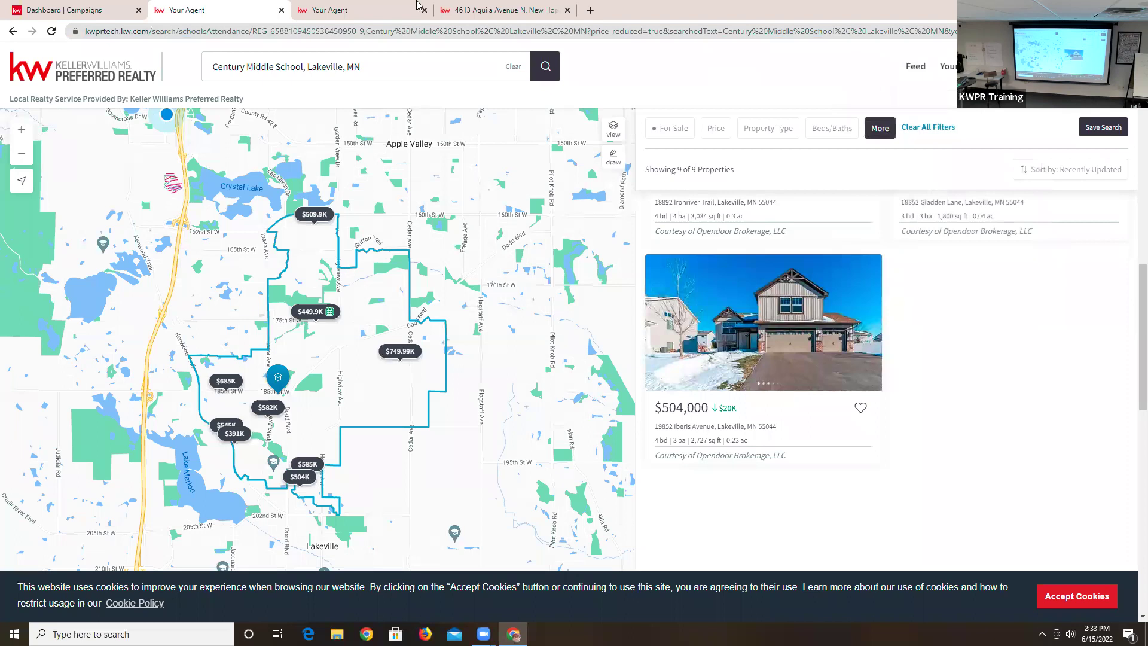
- From the Command Campaigns dashboard, log out of the demo account
{"action": "left_click", "coordinate": [74, 12]}
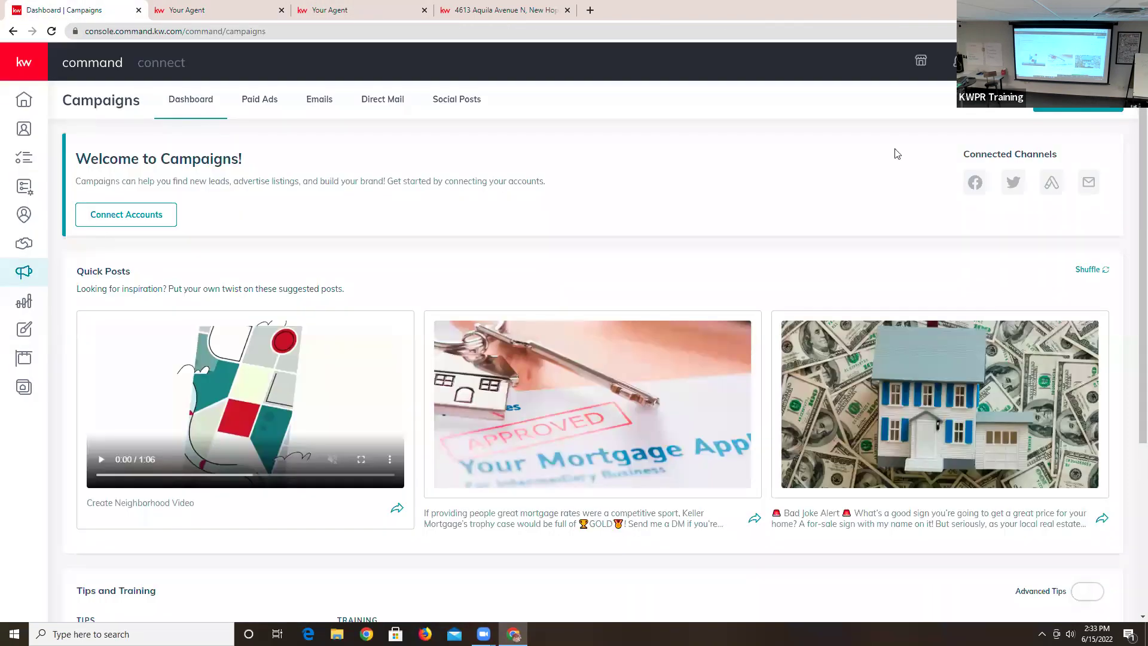
{"action": "left_click", "coordinate": [1112, 61]}
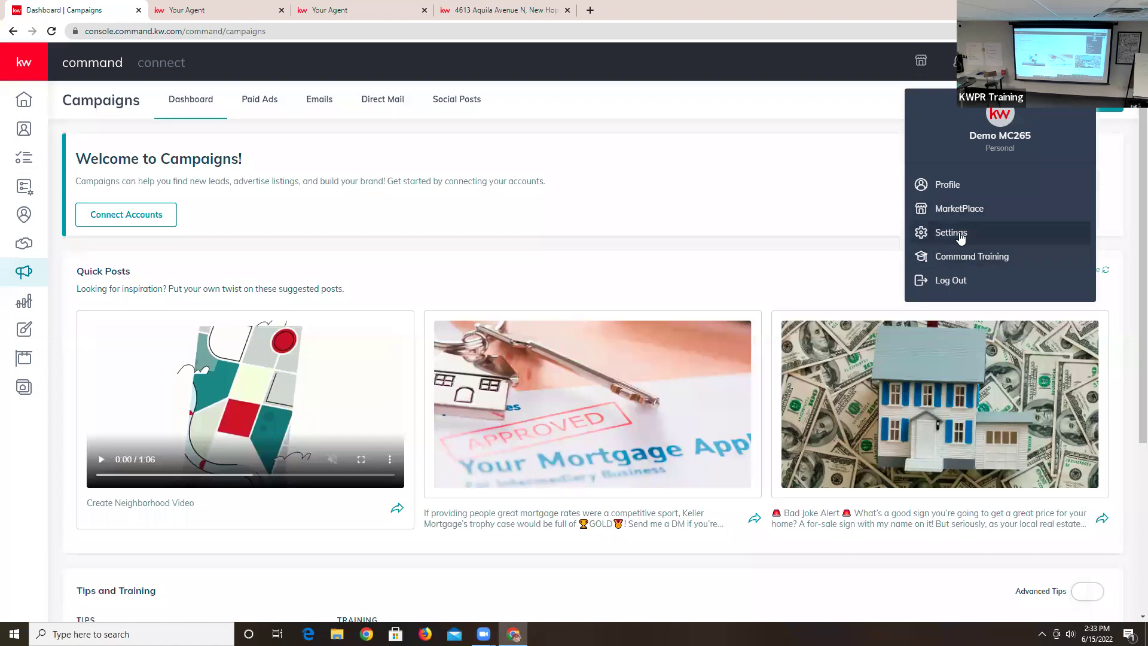
{"action": "left_click", "coordinate": [950, 281]}
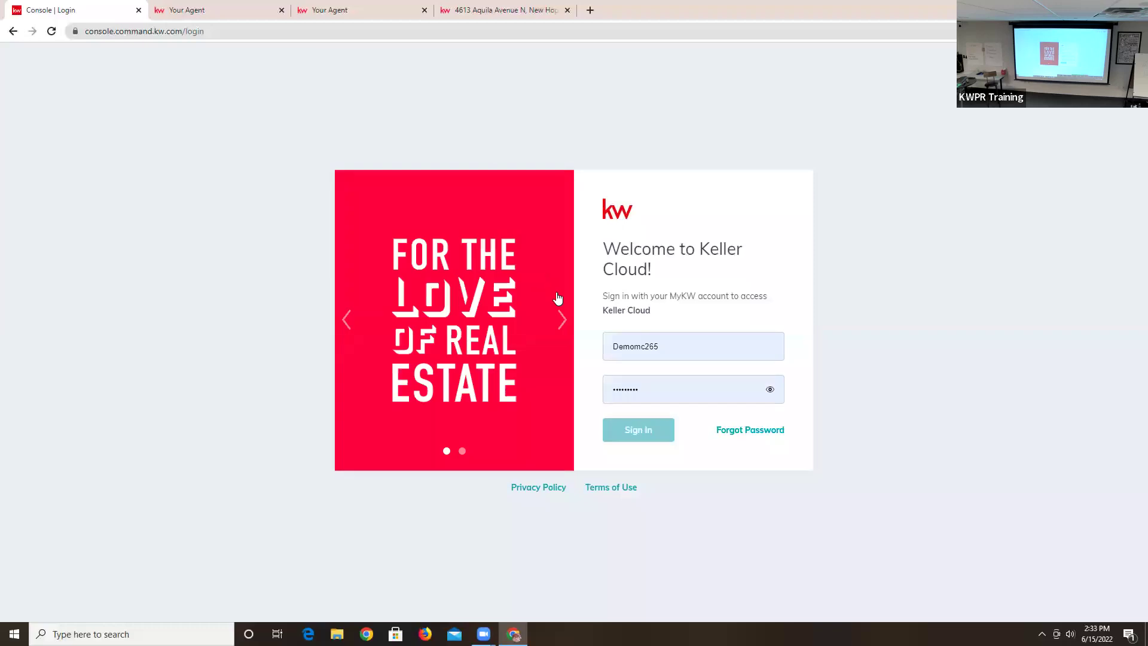
- Sign in to Keller Cloud with a different account's saved credentials
{"action": "left_click", "coordinate": [688, 358]}
{"action": "left_click", "coordinate": [703, 417]}
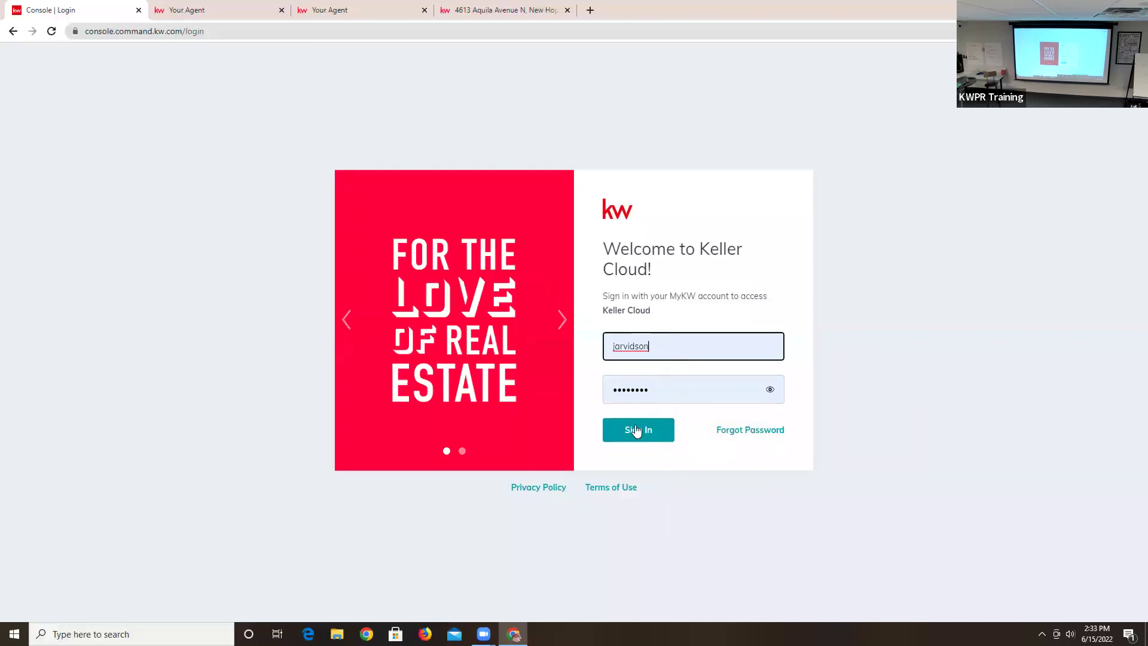
{"action": "left_click", "coordinate": [637, 430]}
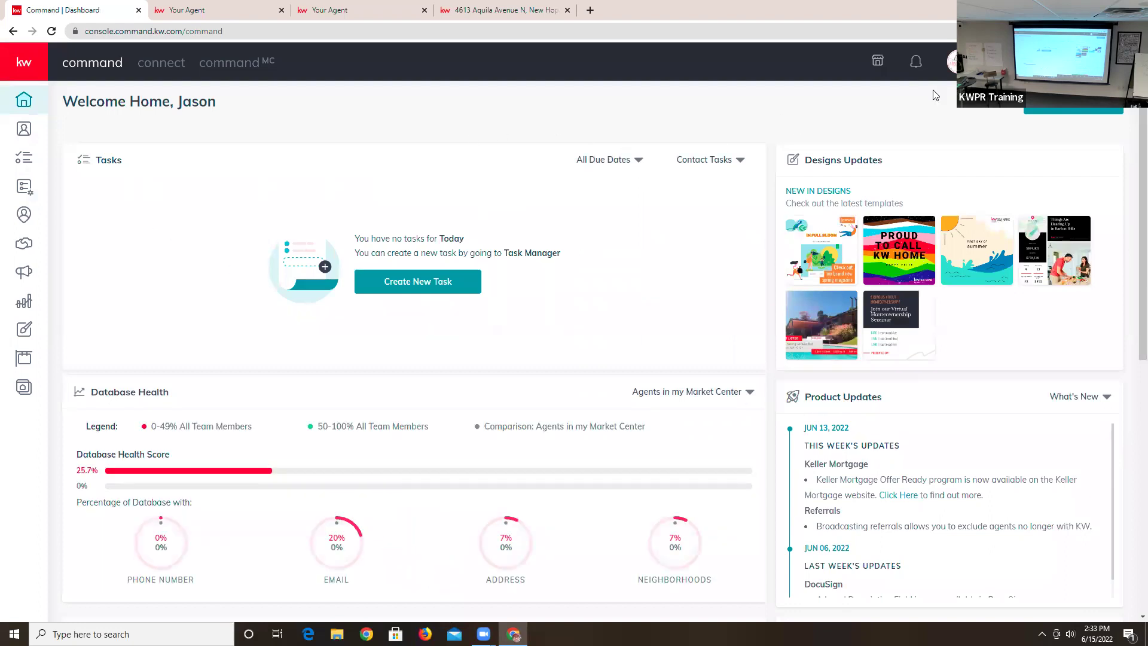
- Switch to the personal agent account, review its Paid Ads campaigns, then go to Designs
{"action": "left_click", "coordinate": [955, 60]}
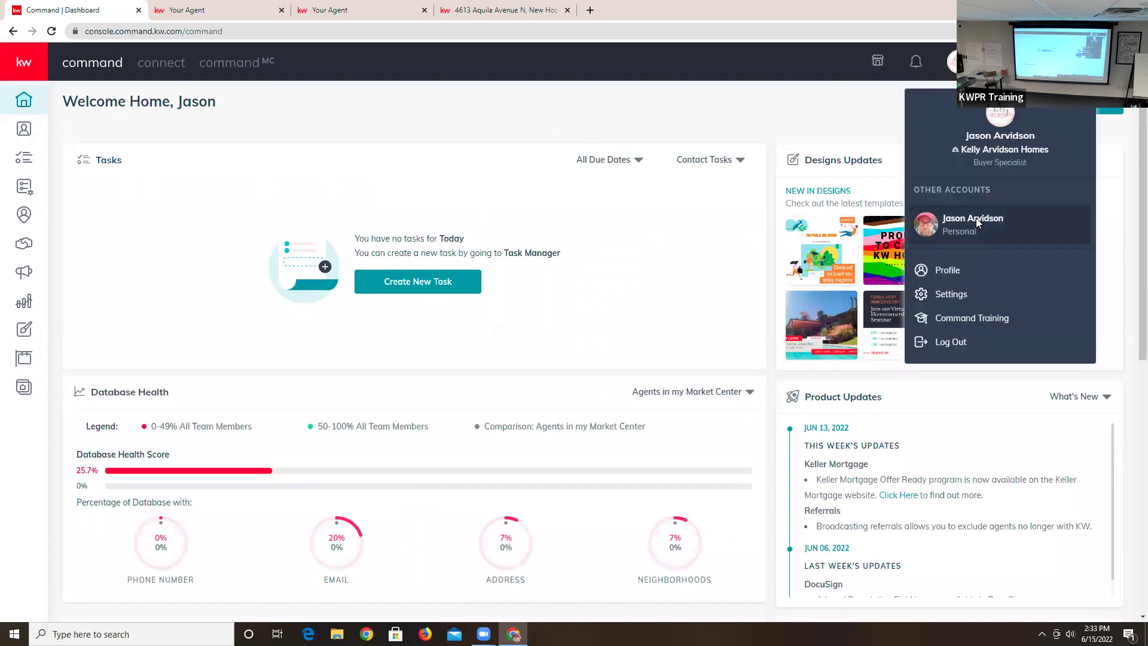
{"action": "left_click", "coordinate": [975, 225]}
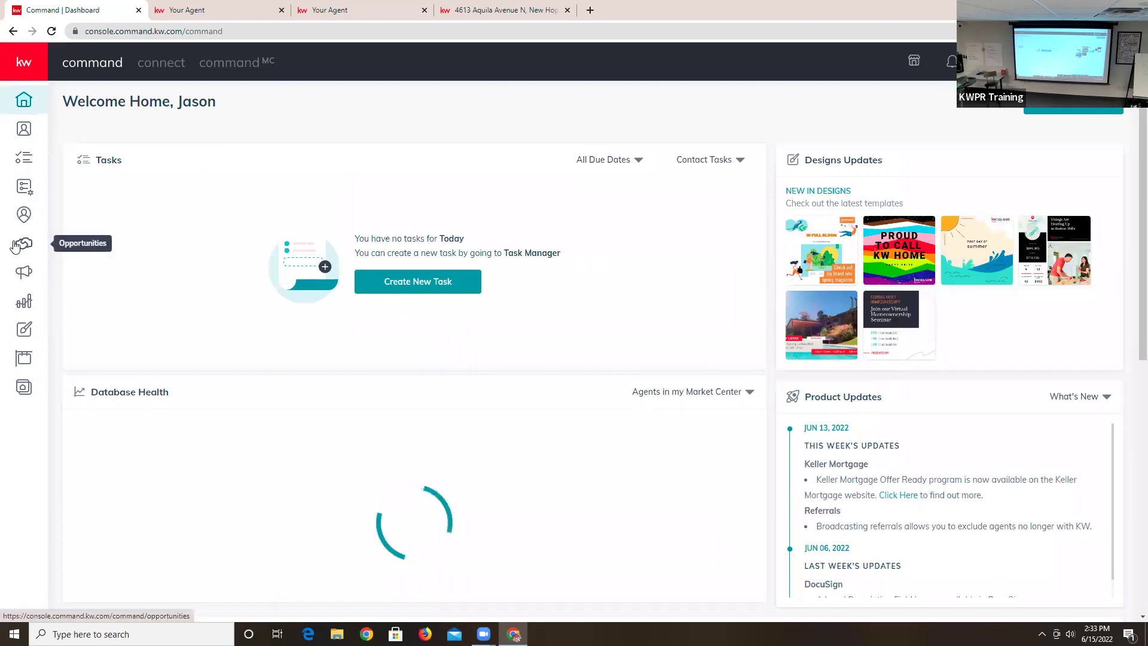
{"action": "left_click", "coordinate": [22, 273]}
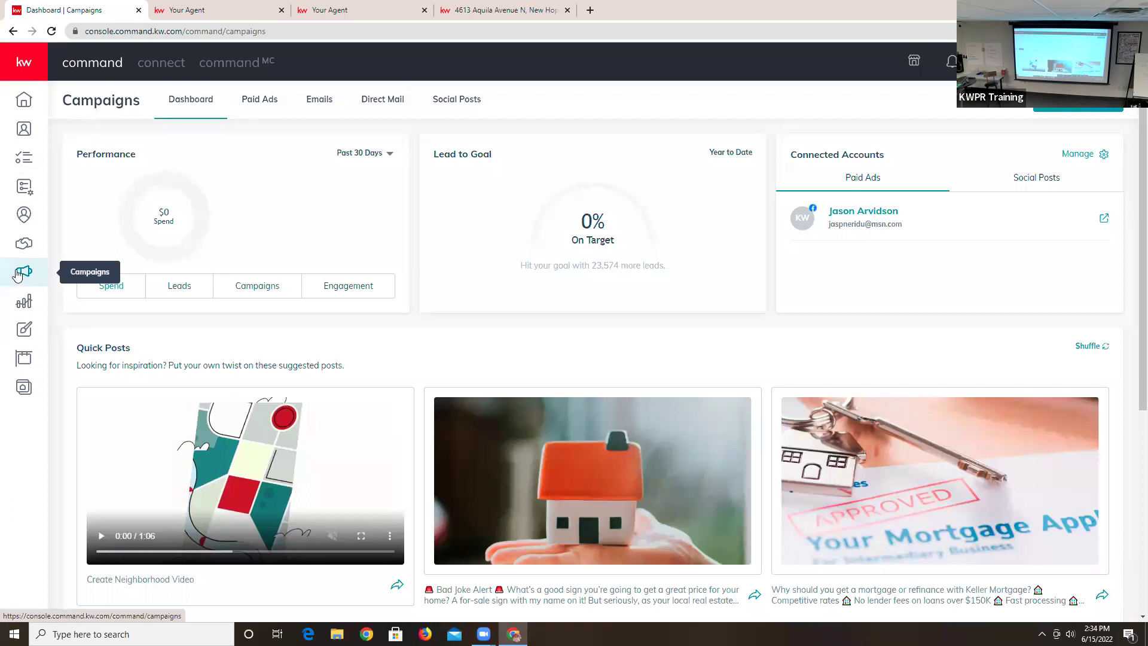
{"action": "left_click", "coordinate": [262, 103]}
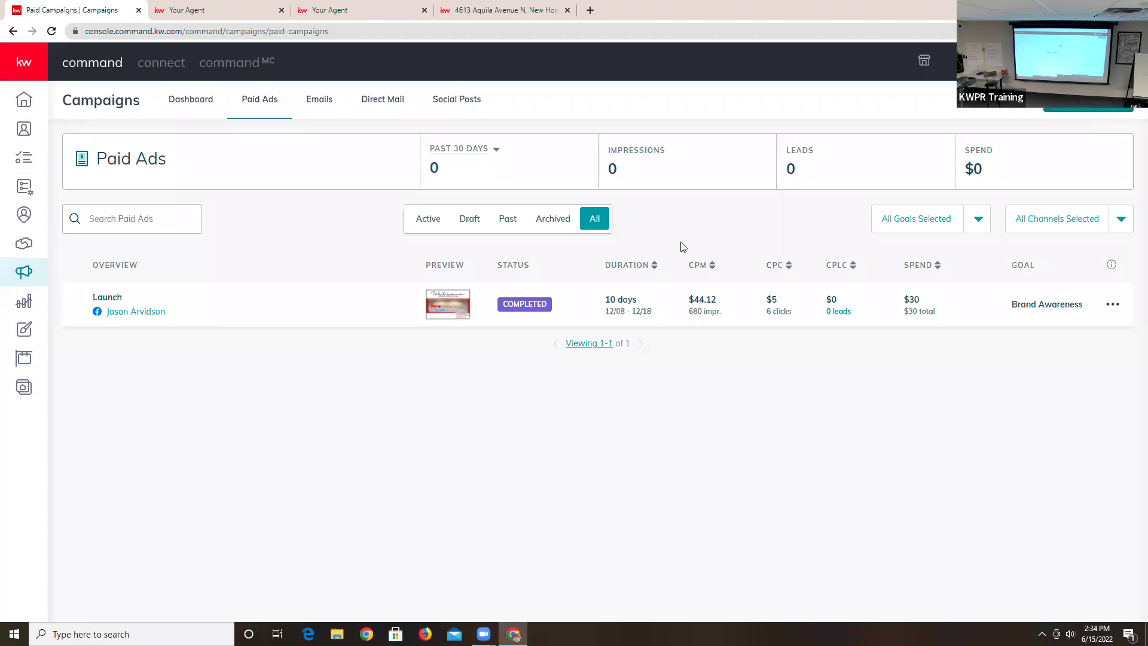
{"action": "left_click", "coordinate": [28, 338]}
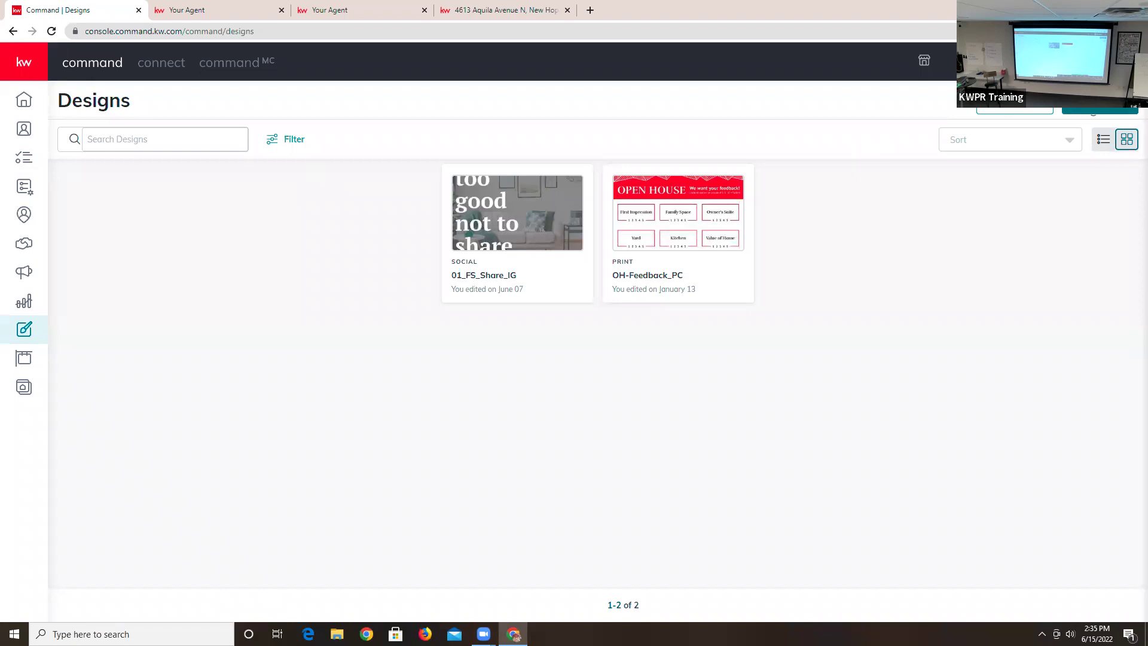
- Start a new design from the Designs page listing 01_FS_Share_IG and OH-Feedback_PC
{"action": "left_click", "coordinate": [1100, 111]}
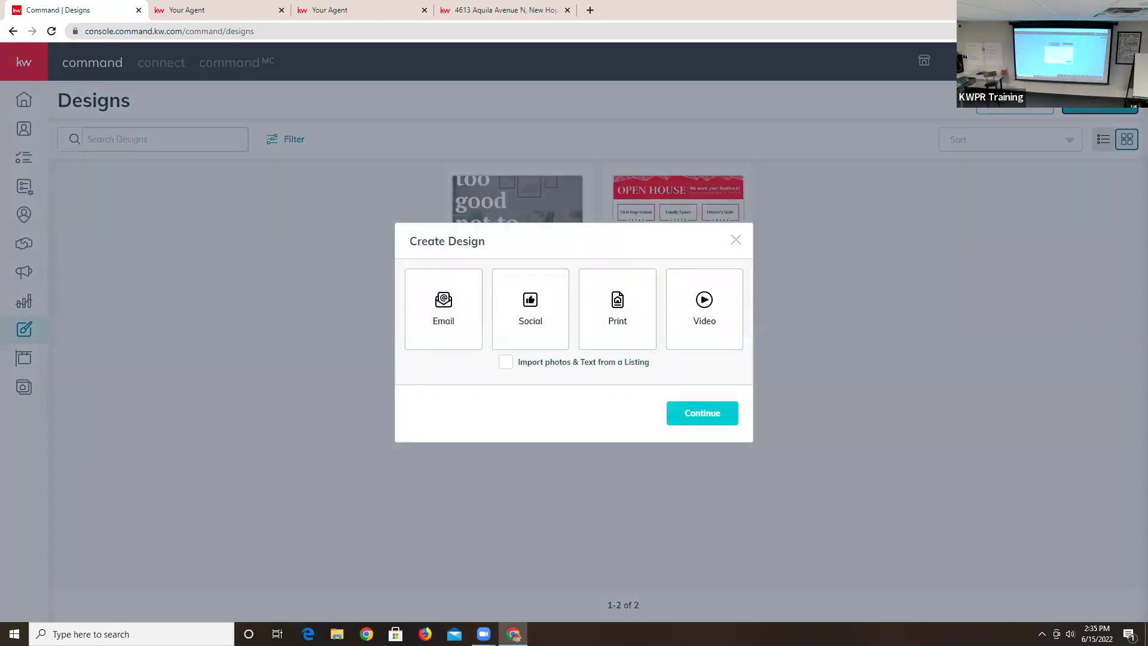
- Attempt a Social design, then reload and return to Designs after the error
{"action": "left_click", "coordinate": [456, 333]}
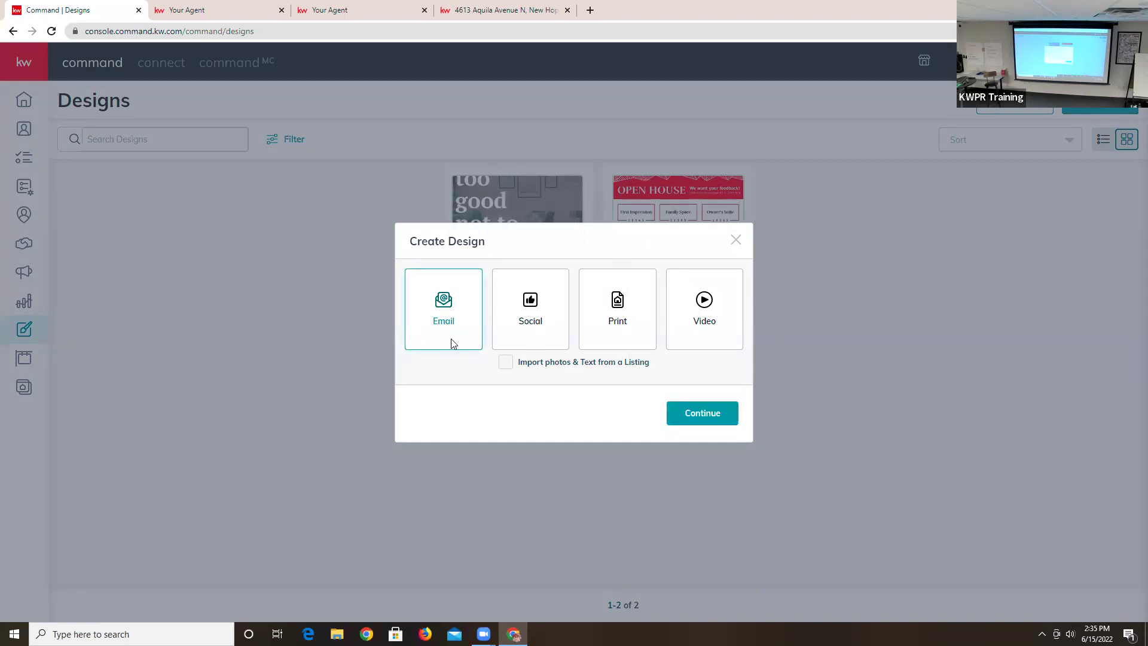
{"action": "left_click", "coordinate": [541, 339]}
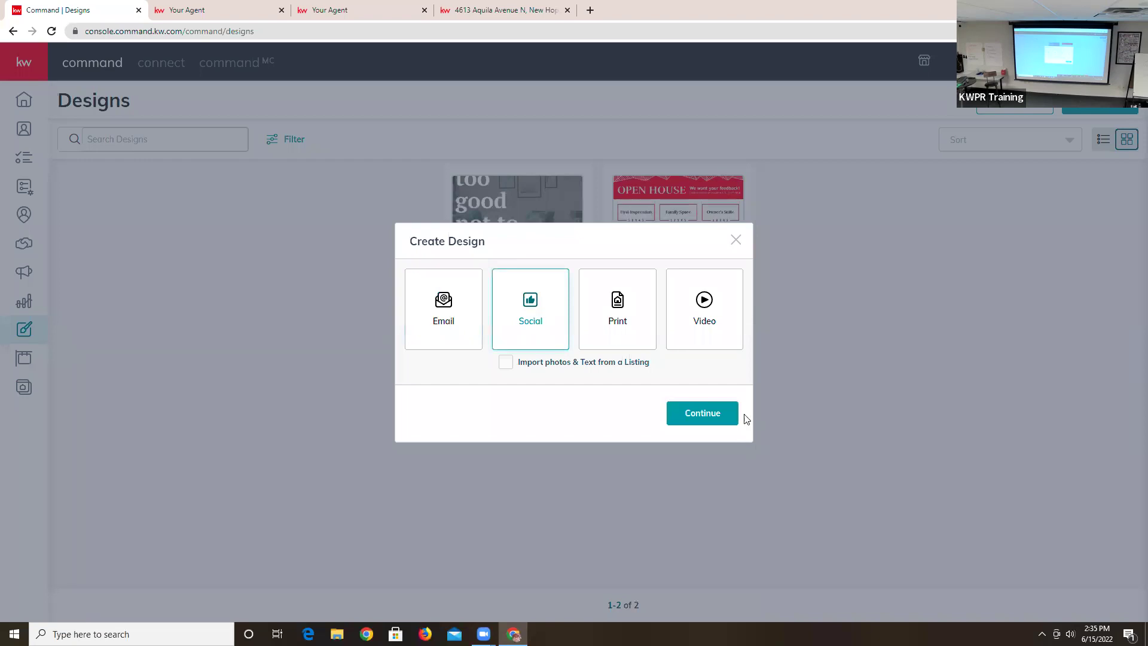
{"action": "left_click", "coordinate": [707, 419]}
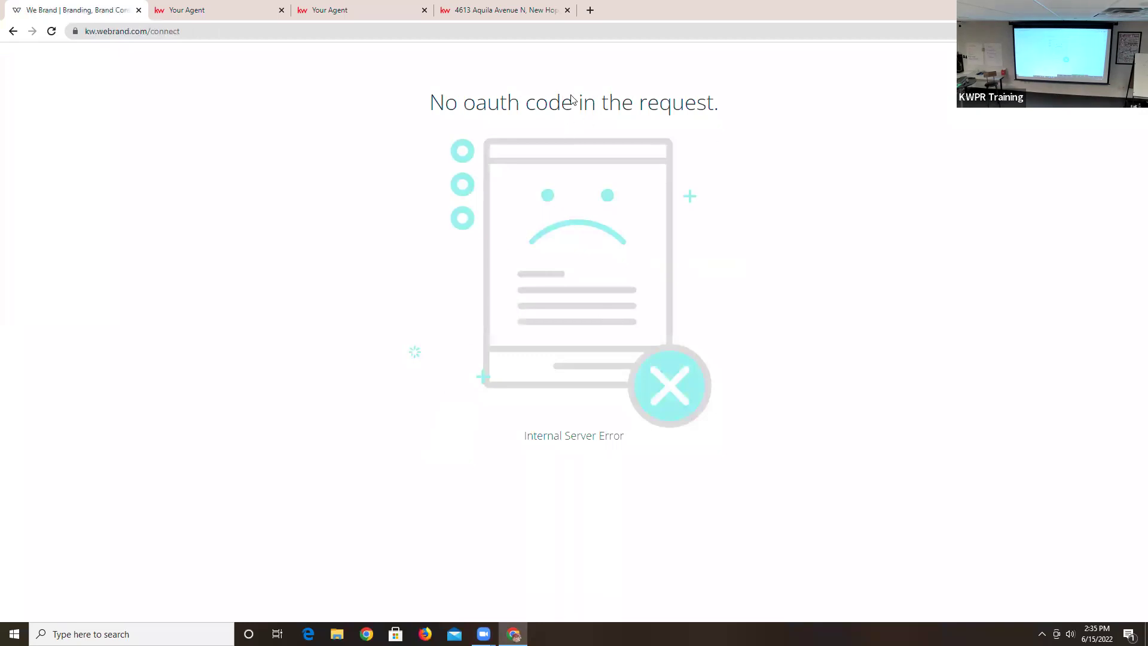
{"action": "left_click", "coordinate": [50, 31]}
{"action": "left_click", "coordinate": [13, 30]}
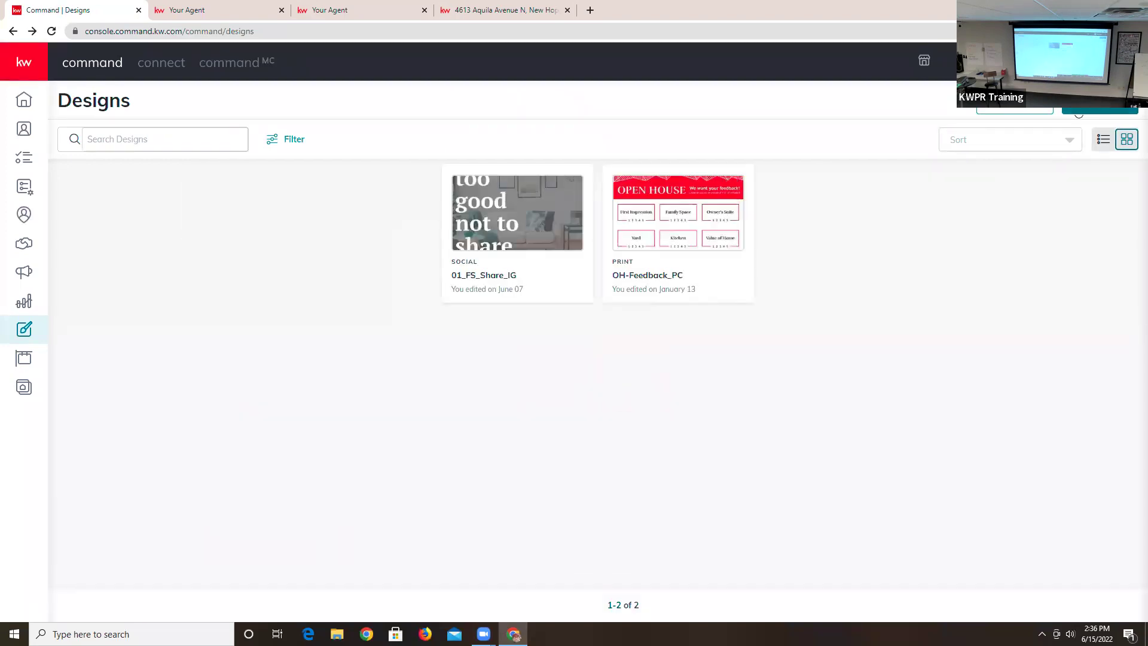
- Try the Email type's templates, back out, and start a new Social design instead
{"action": "left_click", "coordinate": [1099, 111]}
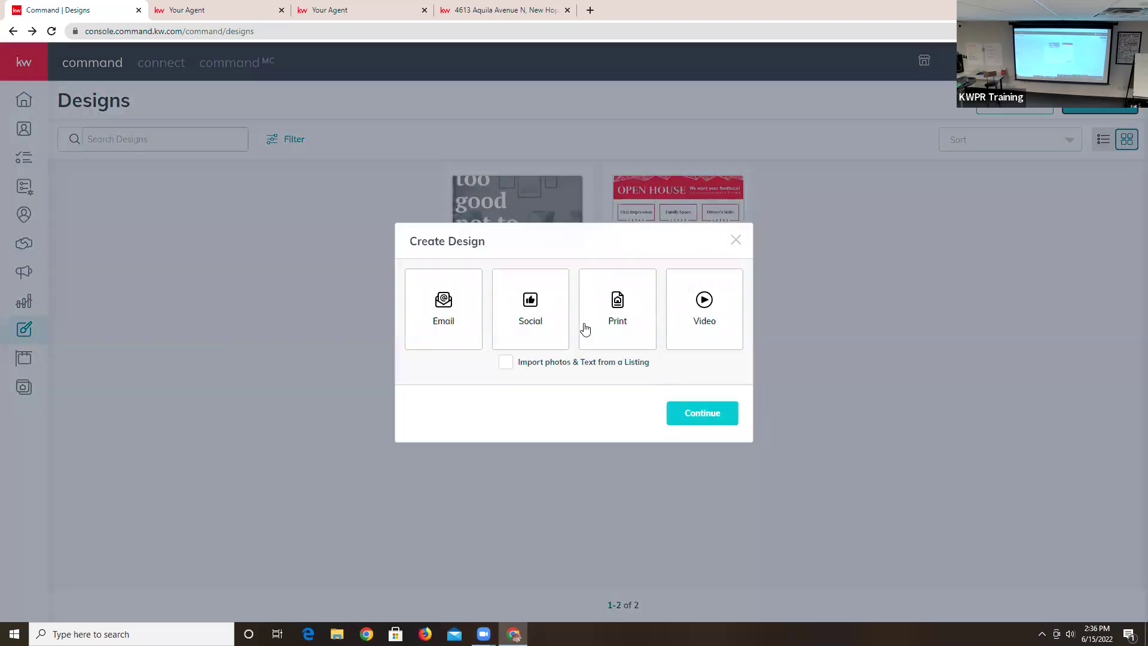
{"action": "left_click", "coordinate": [443, 325]}
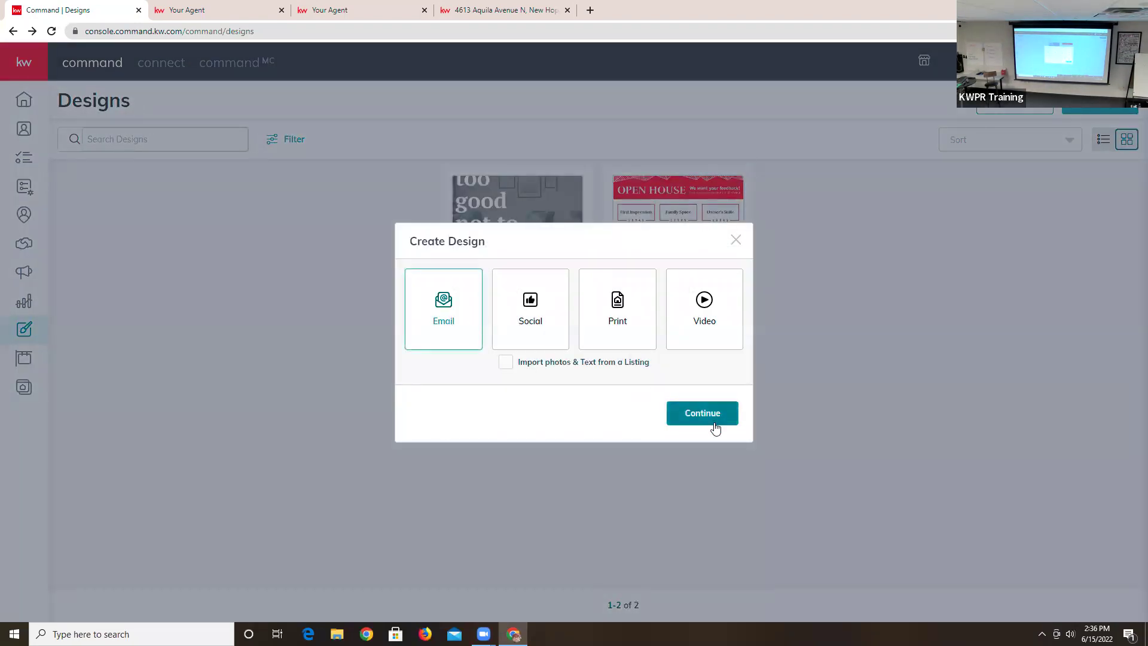
{"action": "left_click", "coordinate": [701, 412]}
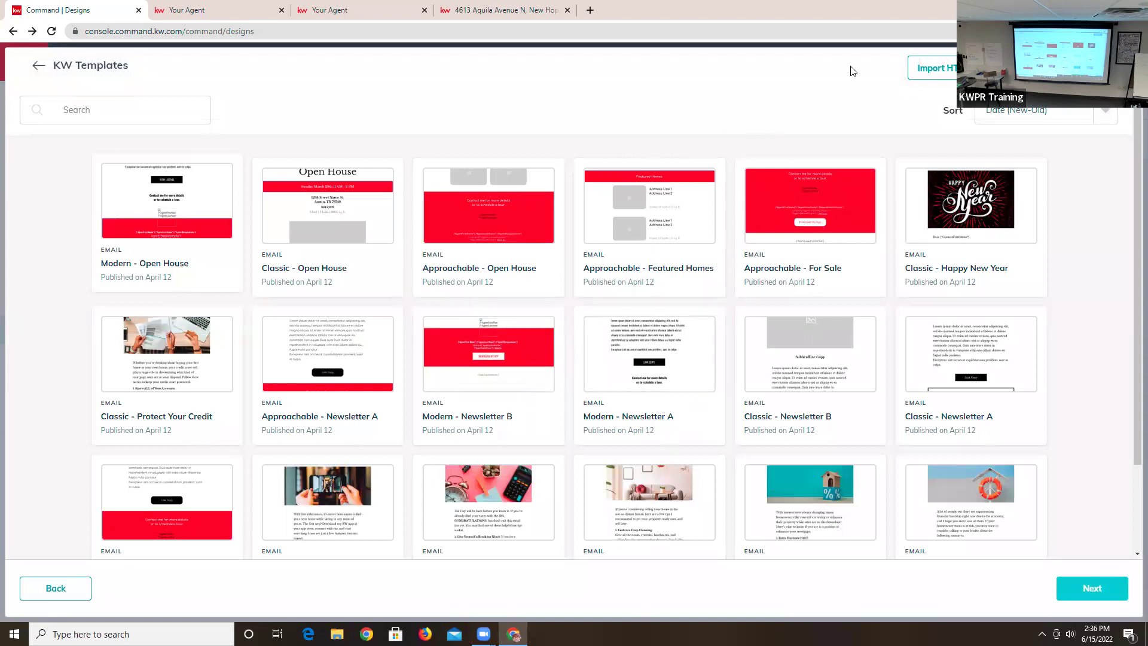
{"action": "left_click", "coordinate": [38, 67]}
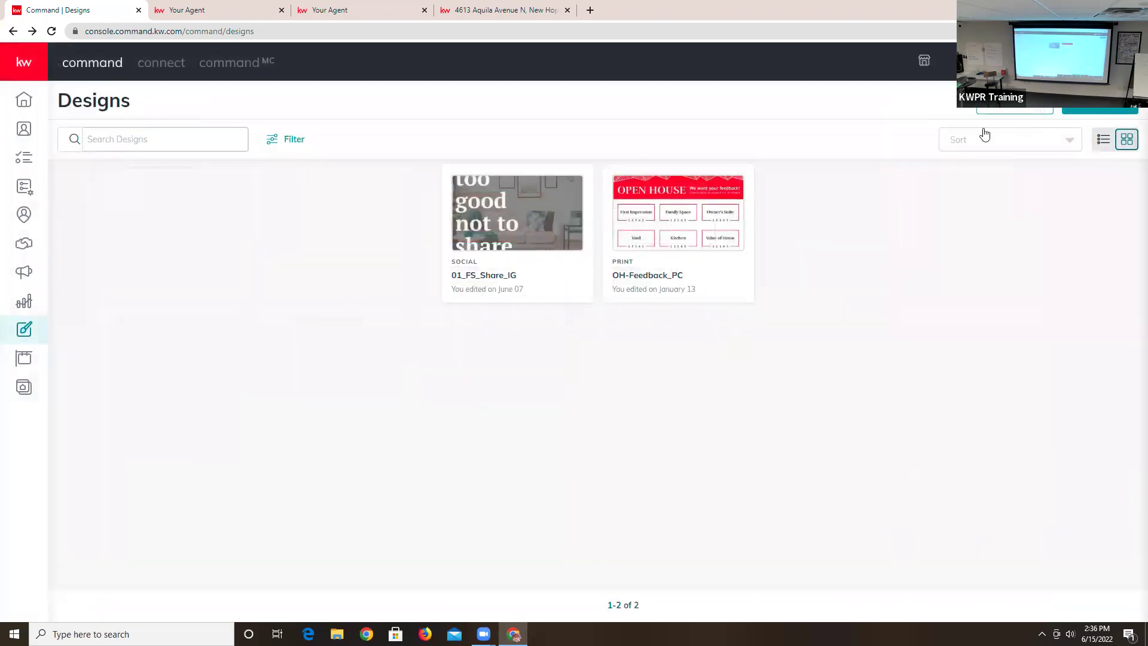
{"action": "left_click", "coordinate": [1064, 118]}
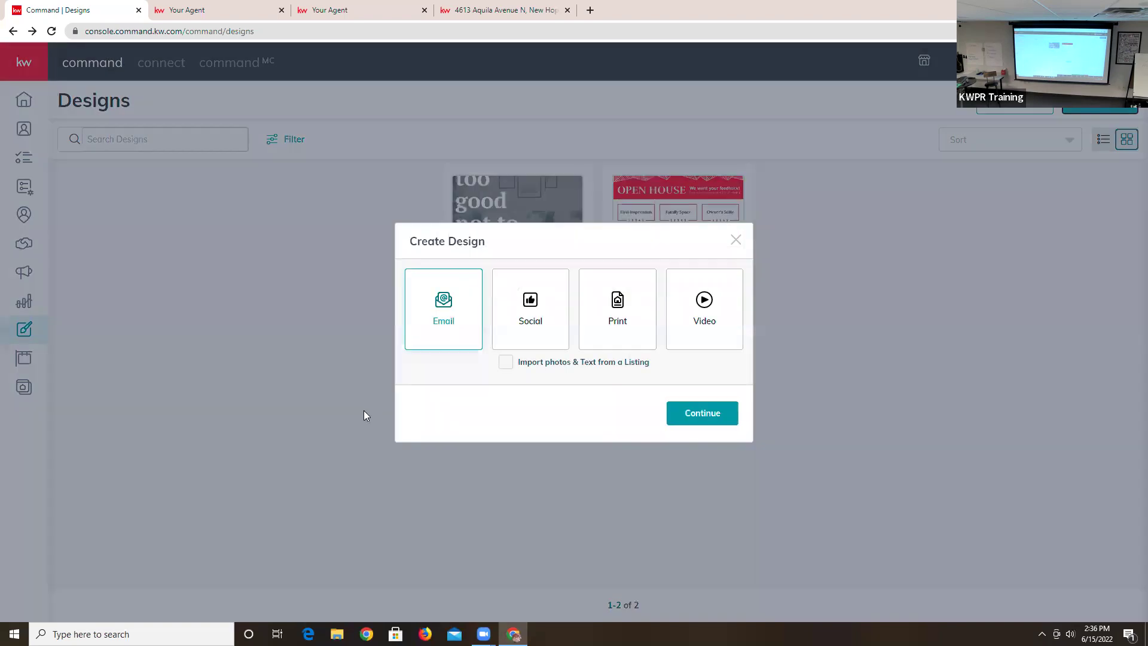
{"action": "left_click", "coordinate": [512, 315]}
- Continue into the KW Designer template gallery and expand the Lead Generation categories
{"action": "left_click", "coordinate": [702, 413]}
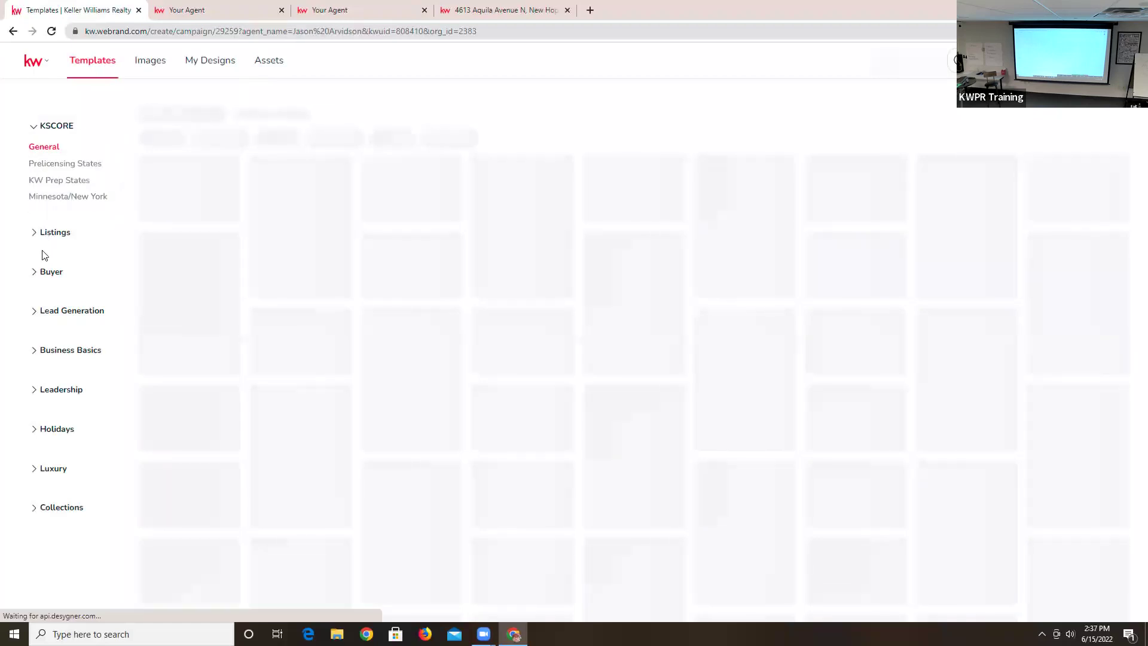
{"action": "left_click", "coordinate": [68, 318]}
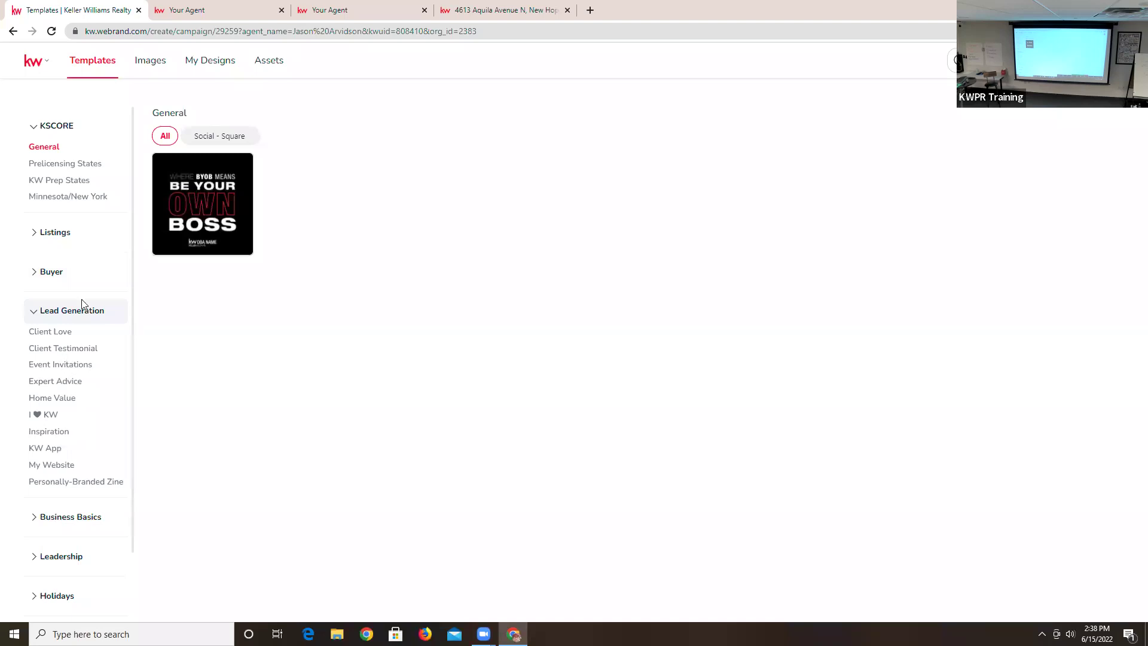
- Expand the Buyer category in the template sidebar
{"action": "left_click", "coordinate": [60, 276]}
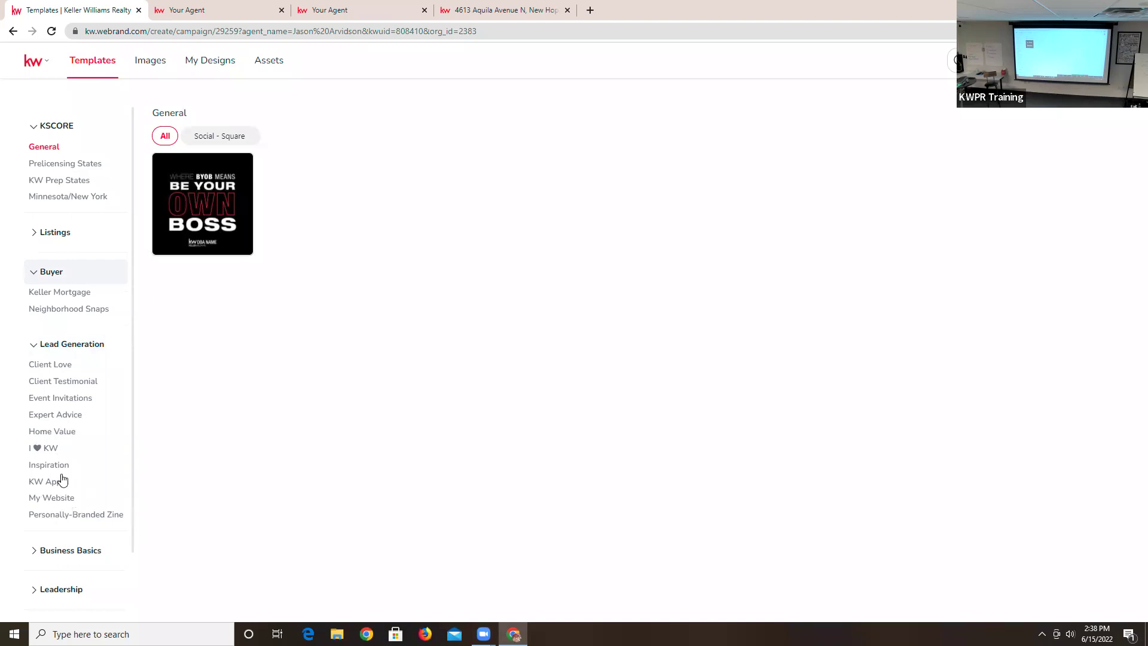
- Show the Listings > Price Update templates filtered to the Social - Square format
{"action": "left_click", "coordinate": [58, 232]}
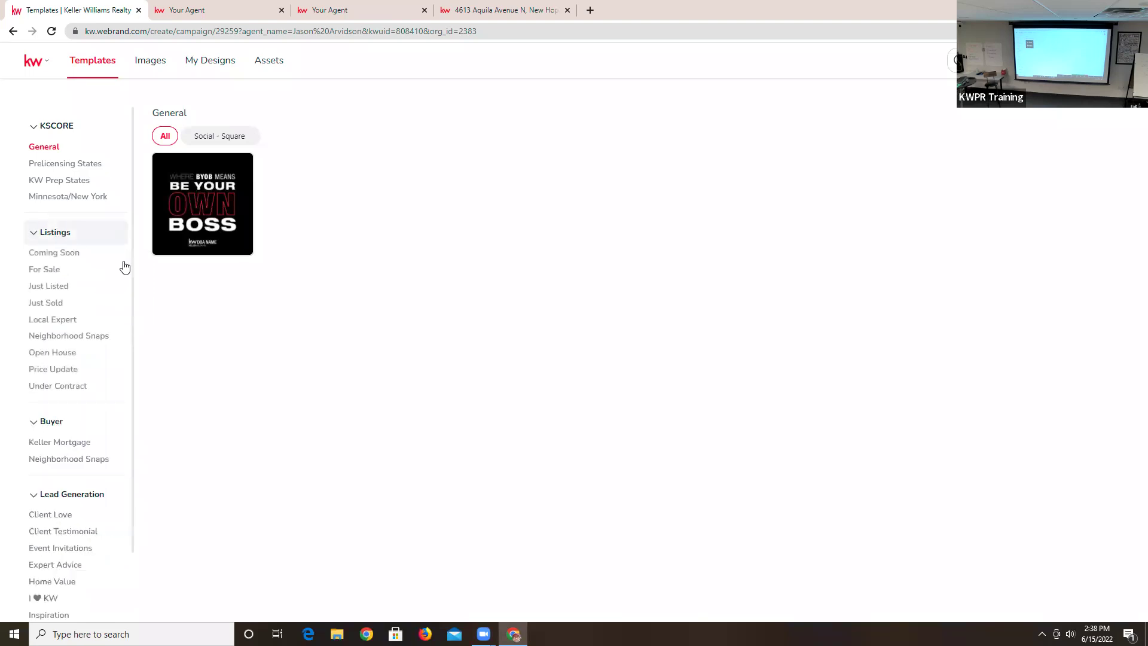
{"action": "left_click", "coordinate": [65, 320]}
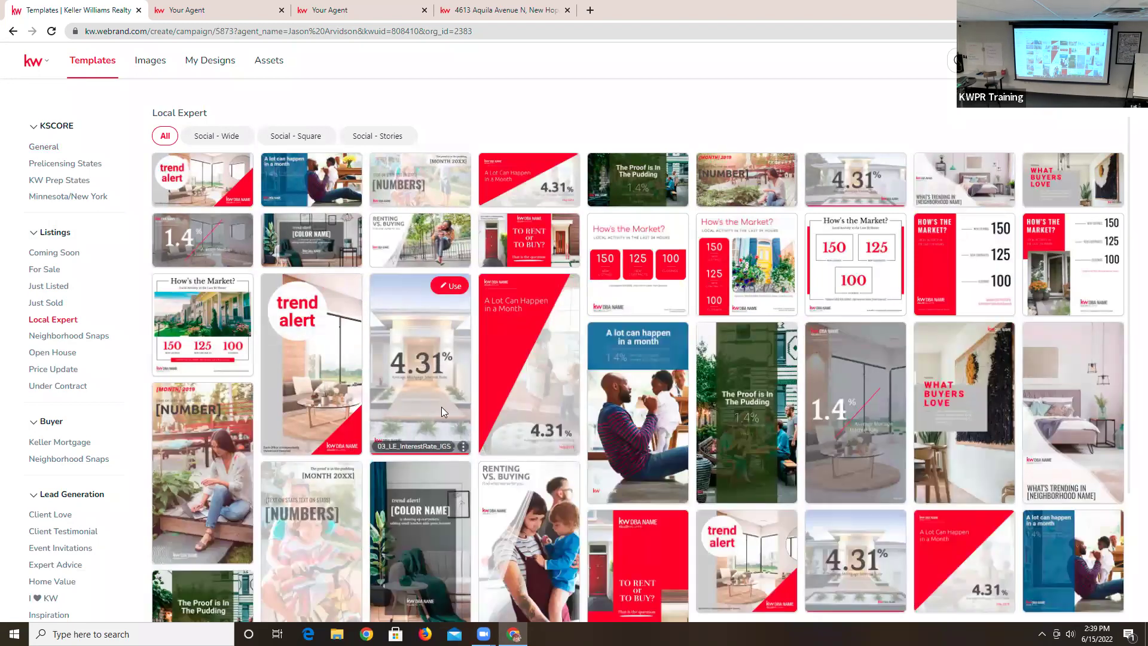
{"action": "scroll", "coordinate": [331, 485], "scroll_direction": "down", "scroll_amount": 3}
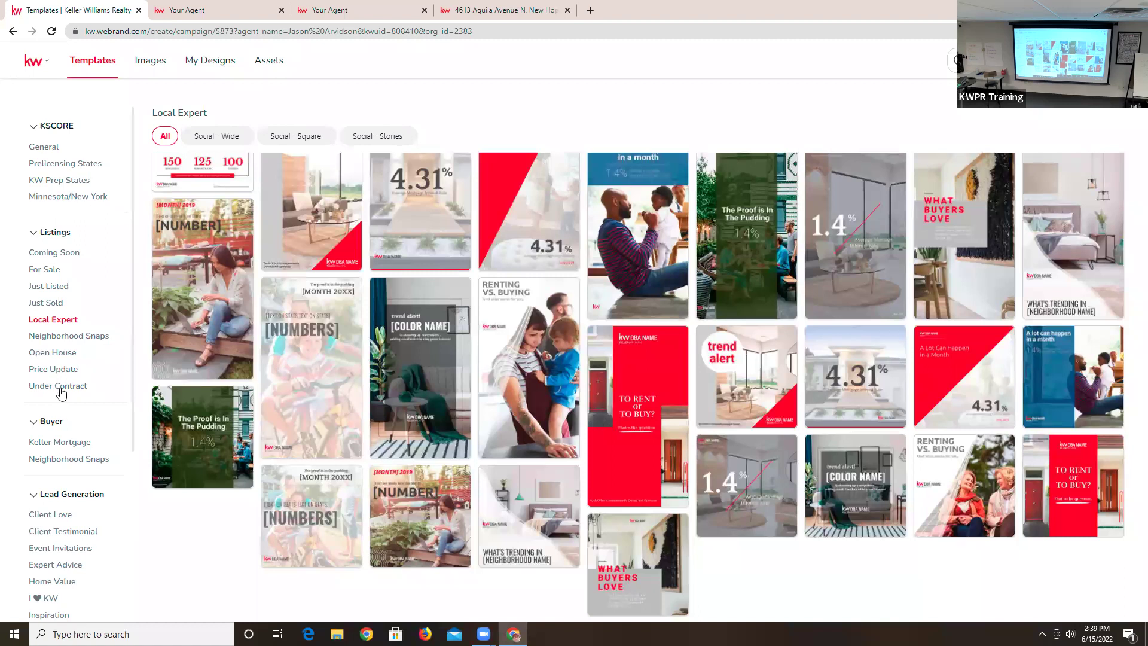
{"action": "left_click", "coordinate": [66, 370]}
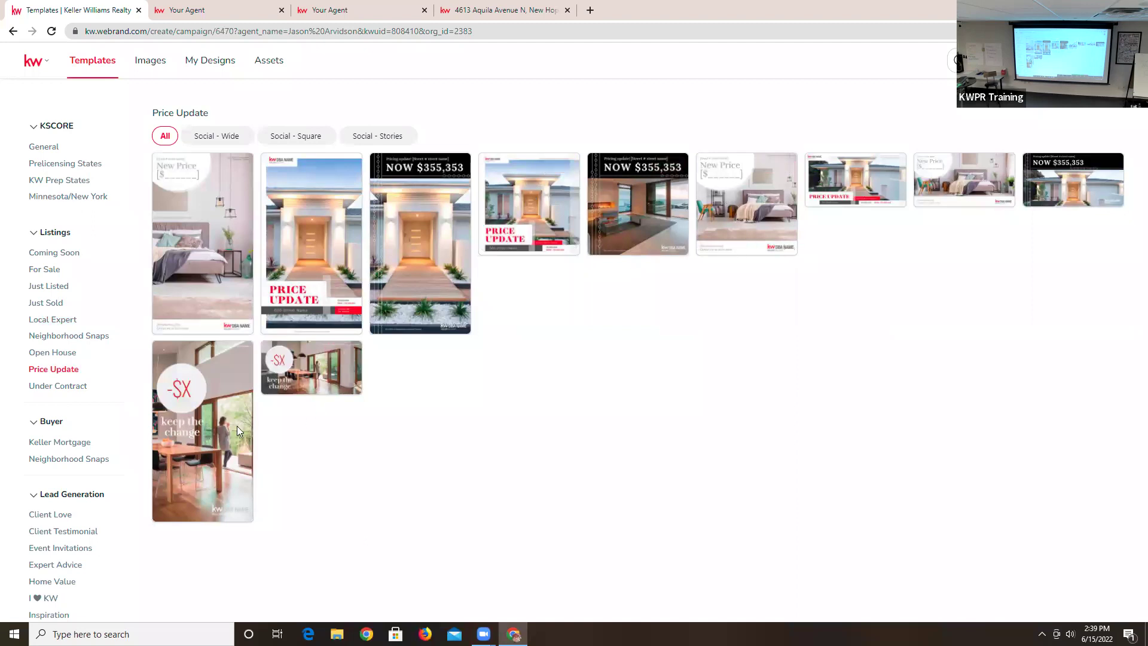
{"action": "left_click", "coordinate": [299, 136]}
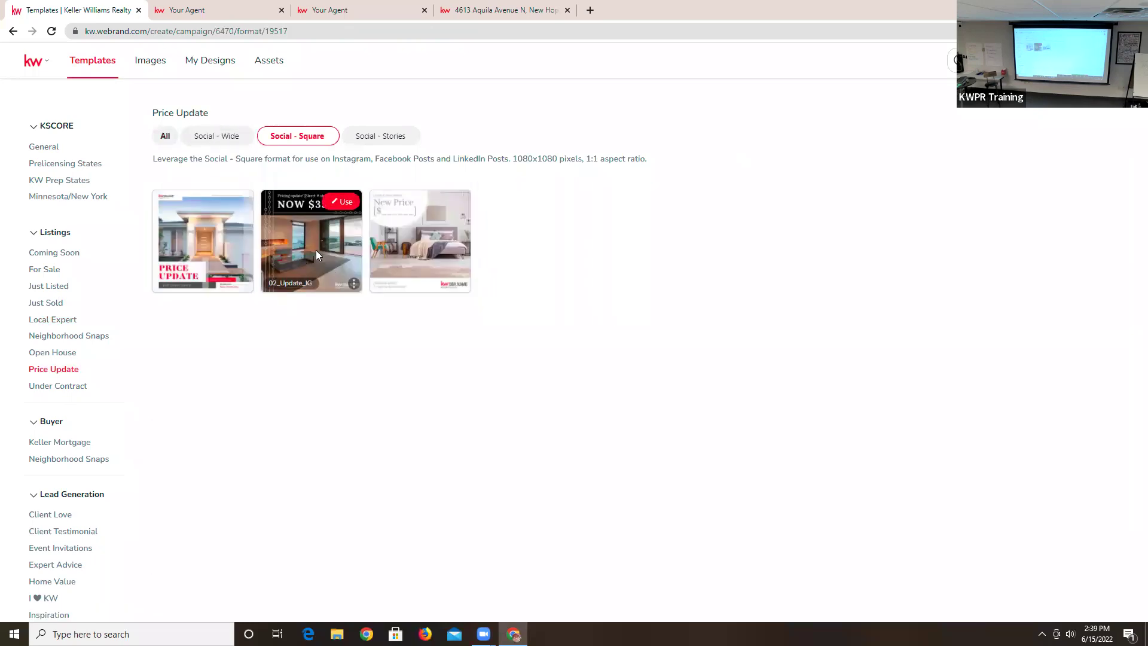
- Start a design from the ComingSoon_03_Sq template under Listings > Coming Soon
{"action": "left_click", "coordinate": [55, 252]}
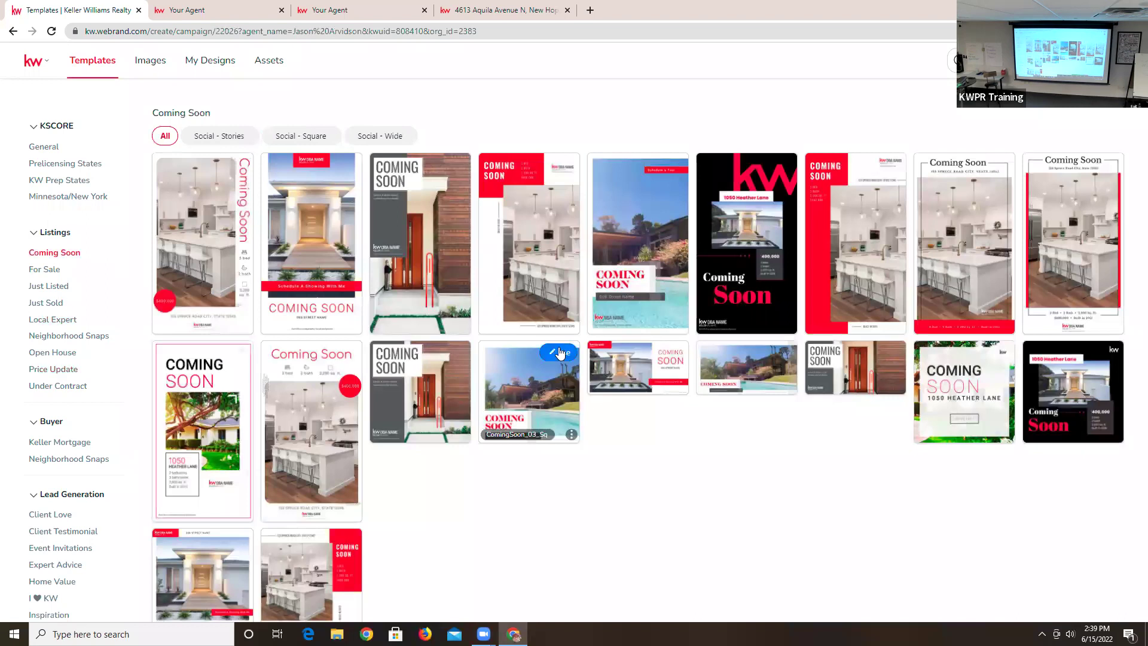
{"action": "left_click", "coordinate": [560, 353]}
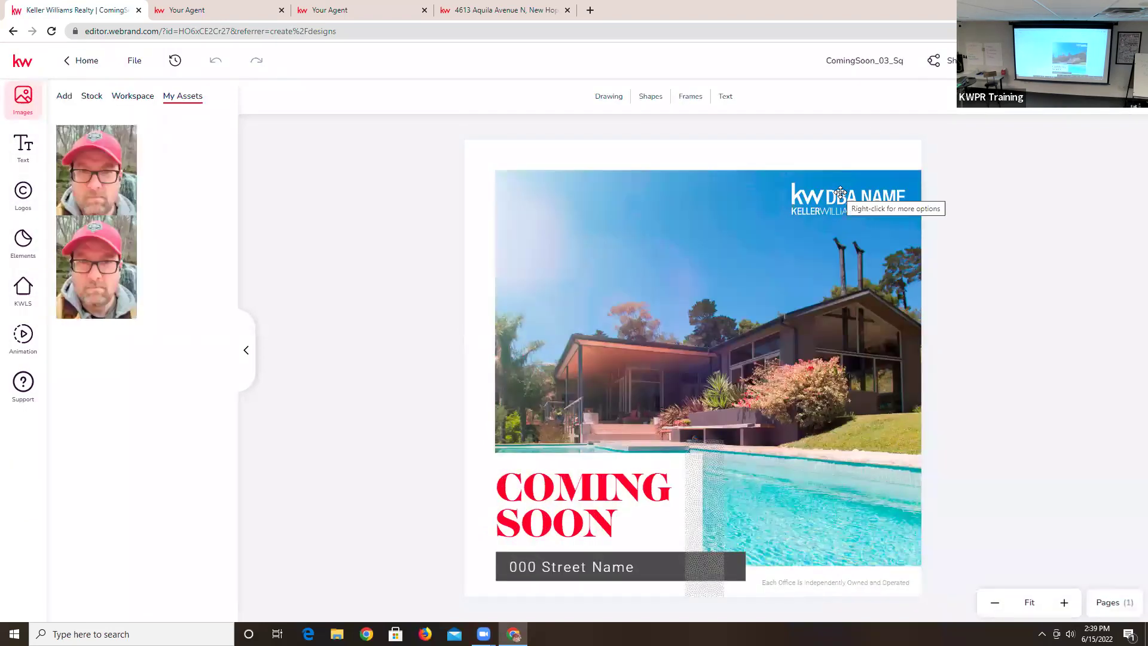
- Replace the DBA NAME placeholder with the Keller Williams Preferred Realty logo and enlarge it
{"action": "mouse_move", "coordinate": [101, 180]}
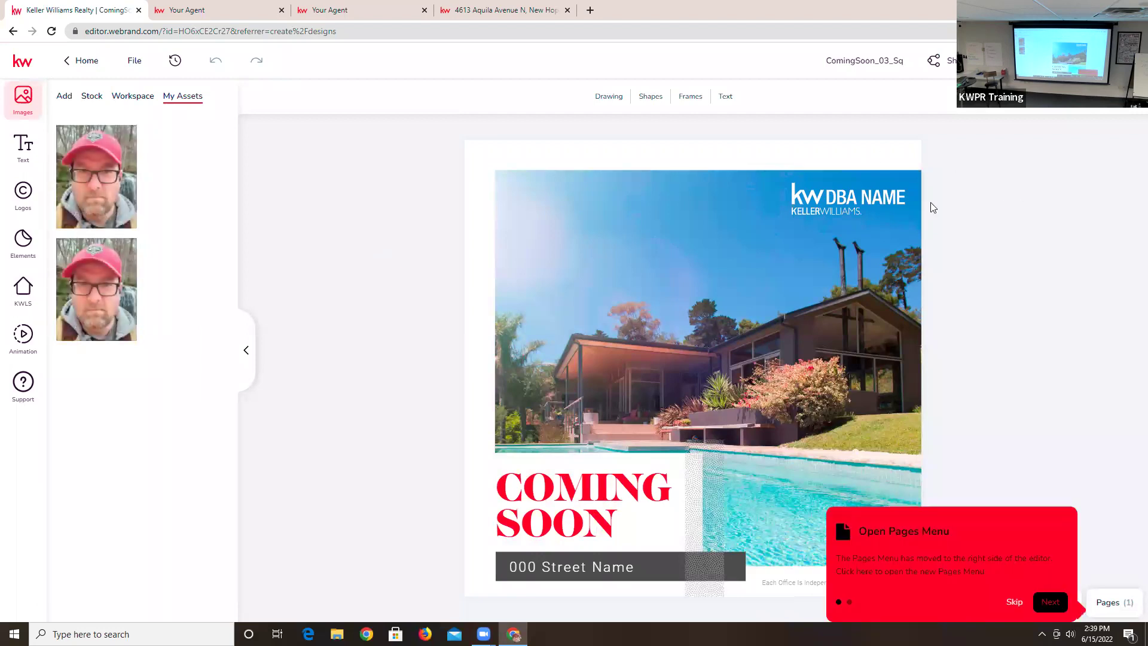
{"action": "left_click", "coordinate": [862, 201]}
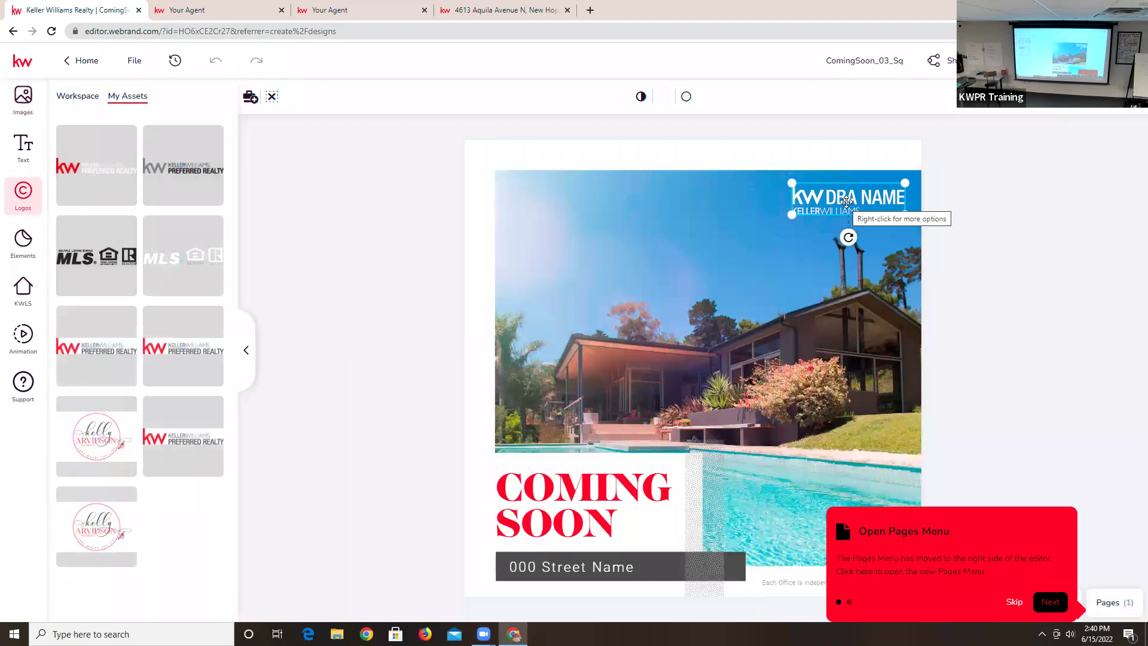
{"action": "mouse_move", "coordinate": [107, 153]}
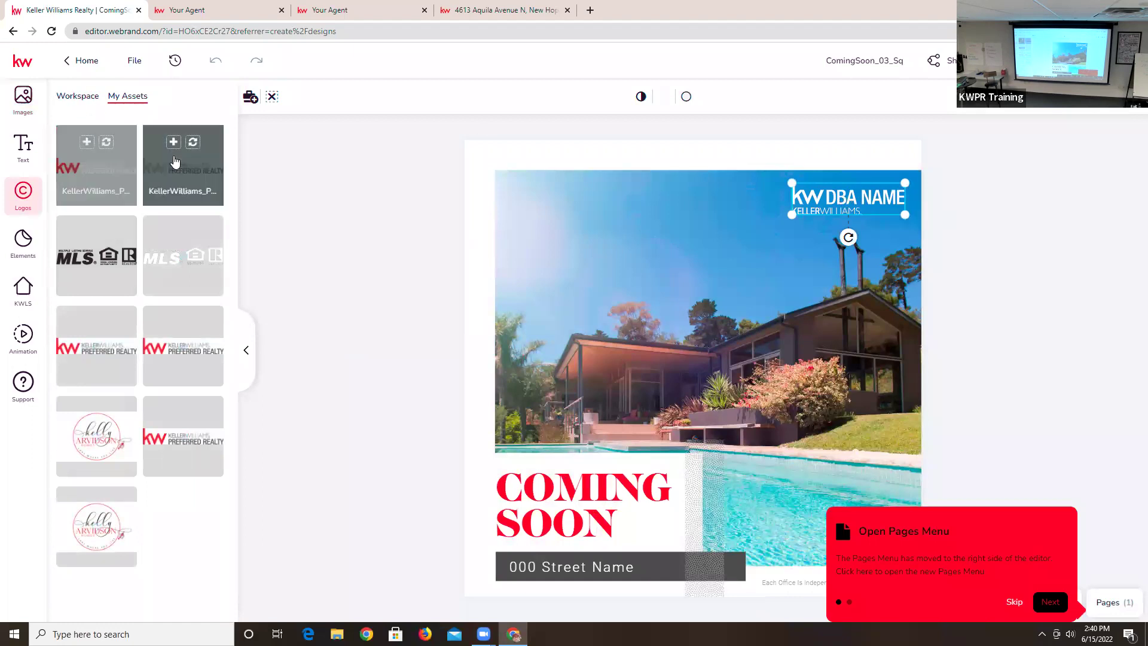
{"action": "left_click", "coordinate": [107, 144]}
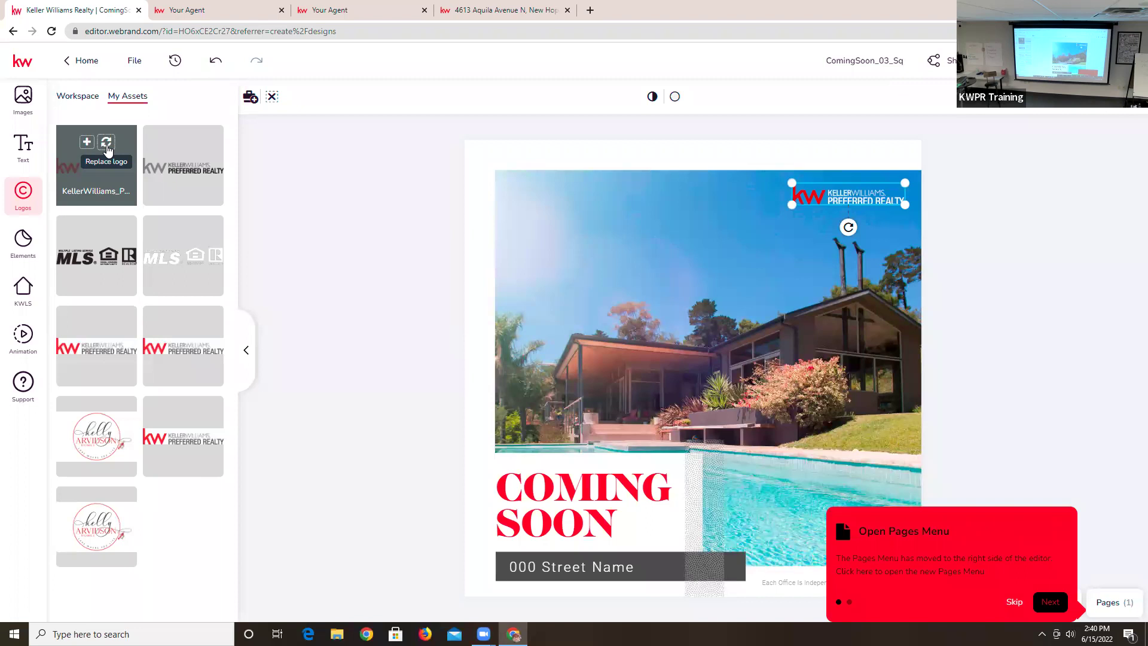
{"action": "left_click_drag", "start_coordinate": [789, 207], "coordinate": [748, 254]}
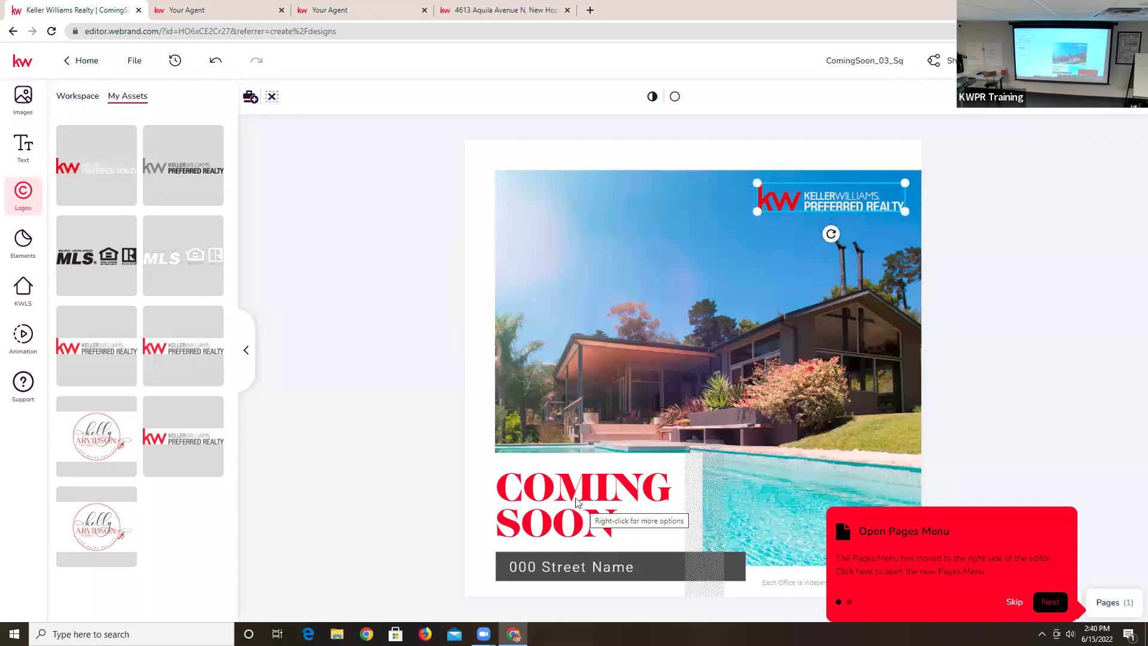
- Change the COMING SOON headline to 'Price Reductions!', widened to fit on two lines
{"action": "left_click", "coordinate": [525, 480]}
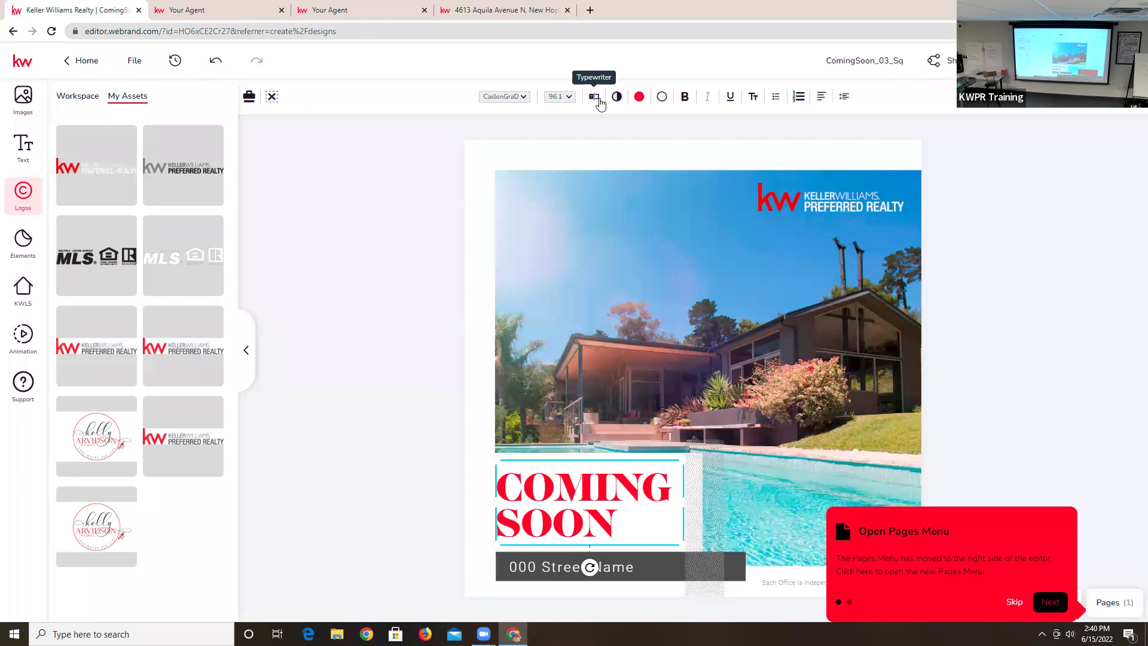
{"action": "left_click", "coordinate": [595, 97]}
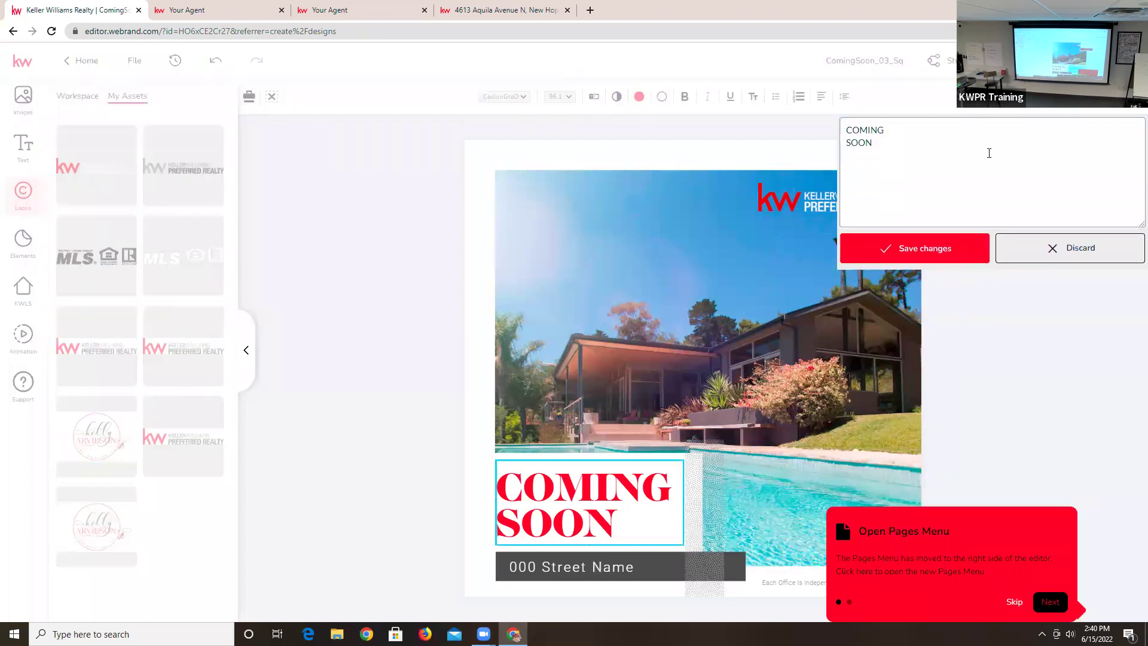
{"action": "left_click_drag", "start_coordinate": [866, 138], "coordinate": [843, 129]}
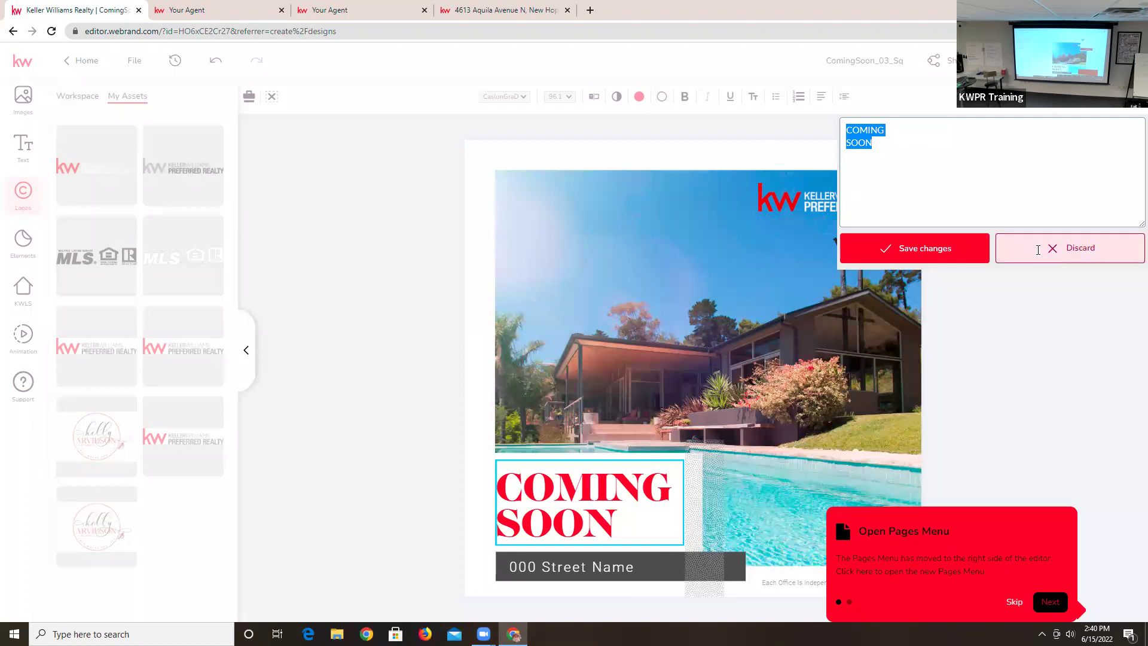
{"action": "left_click", "coordinate": [1060, 261]}
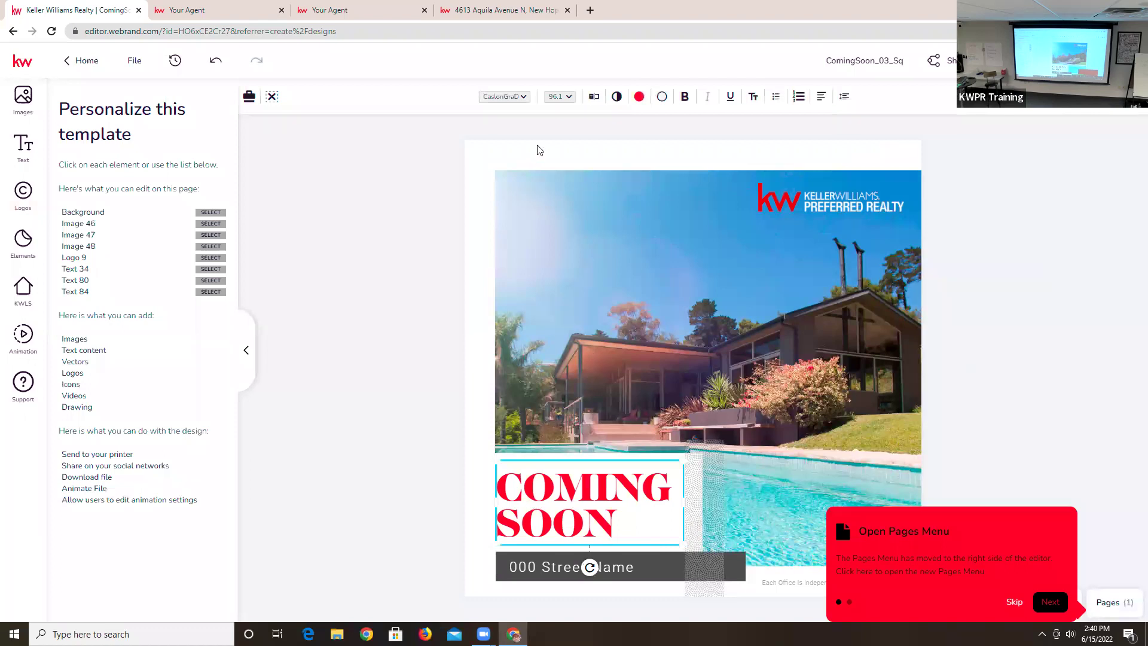
{"action": "left_click", "coordinate": [594, 97]}
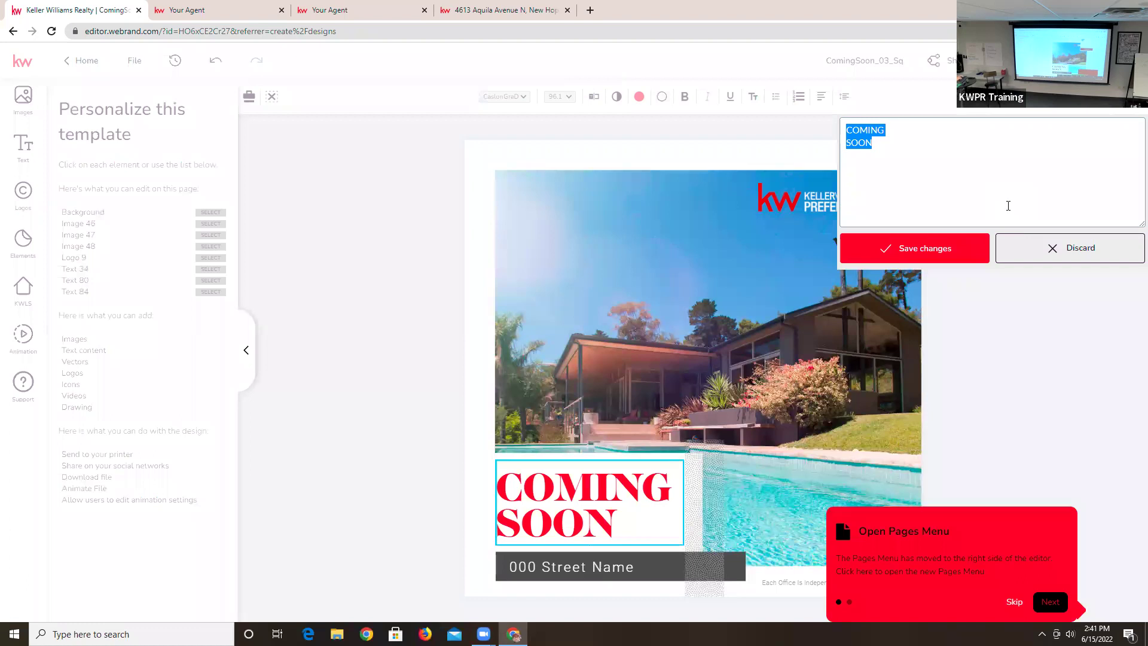
{"action": "type", "text": "Price"}
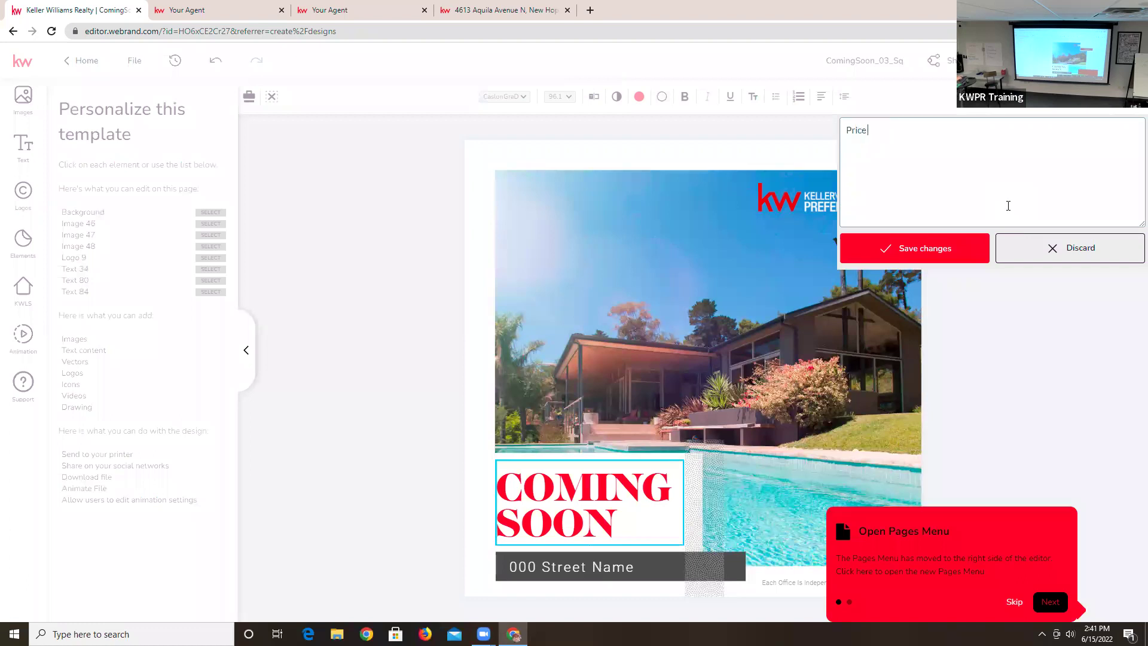
{"action": "type", "text": " Reductions!"}
{"action": "left_click", "coordinate": [936, 248]}
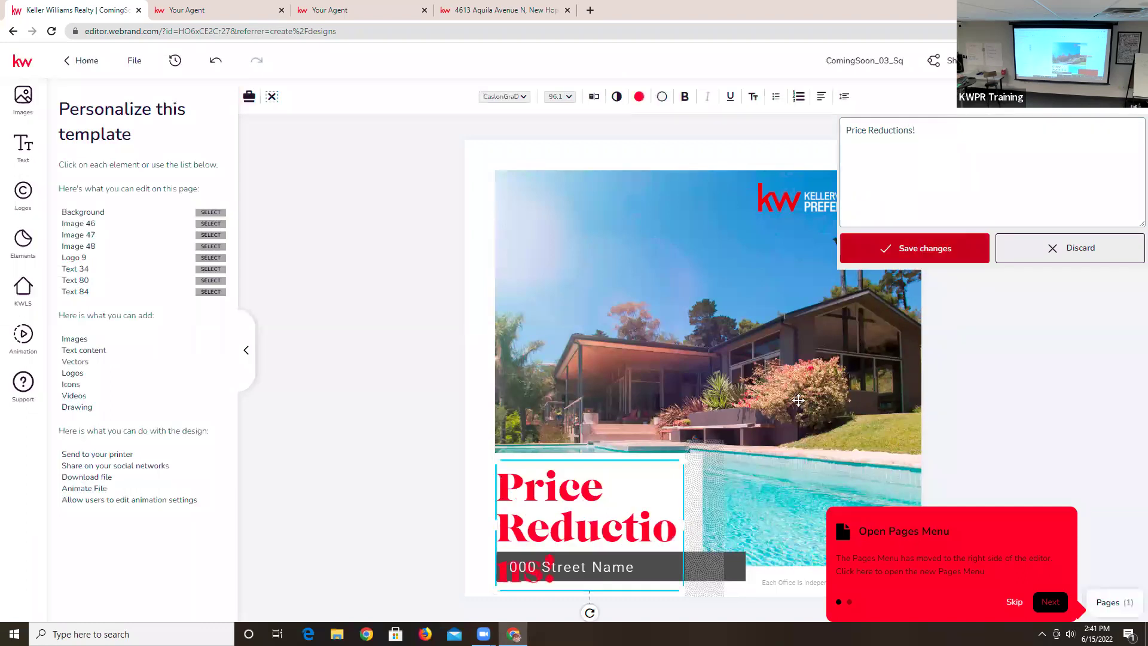
{"action": "left_click_drag", "start_coordinate": [686, 520], "coordinate": [751, 511]}
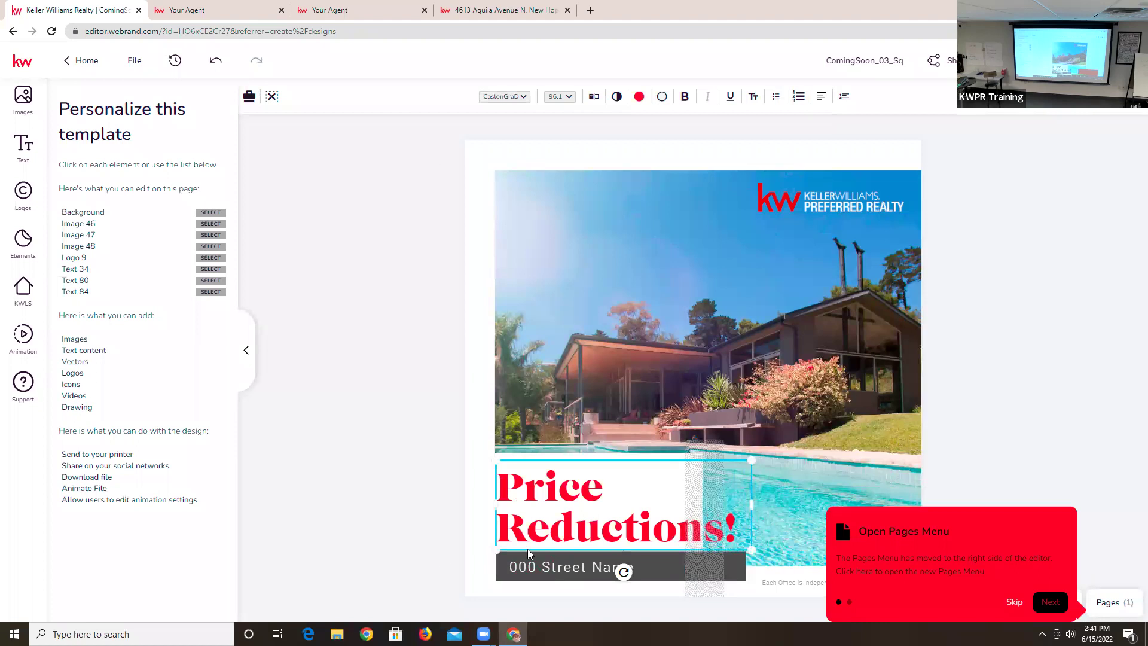
{"action": "left_click", "coordinate": [557, 567]}
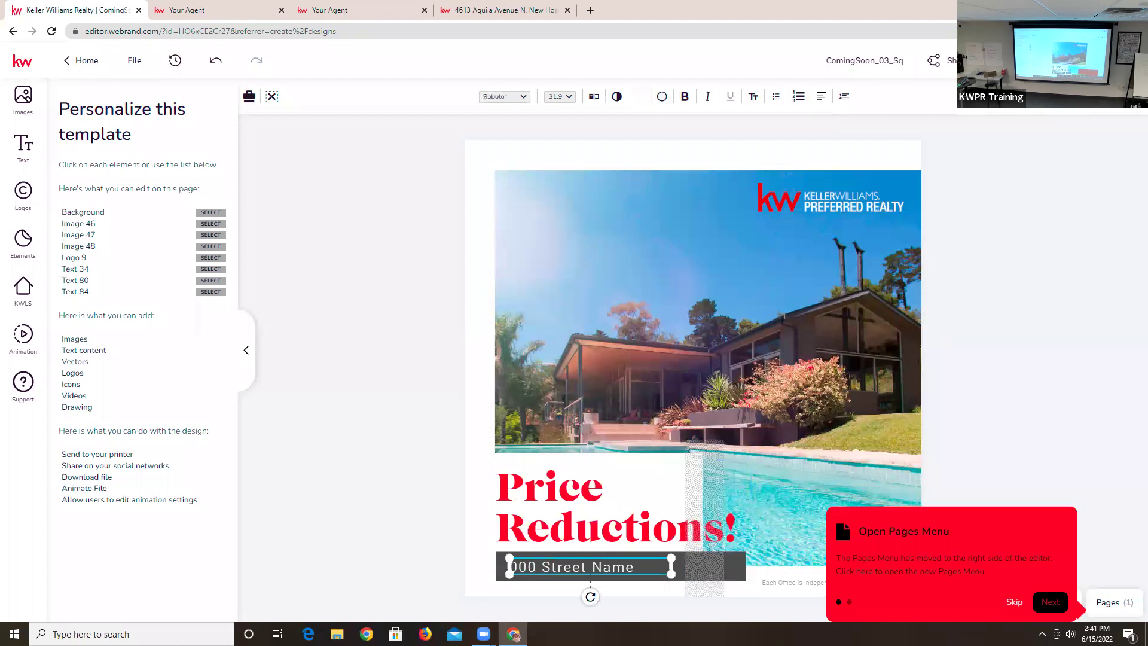
- Replace the 000 Street Name text with the agent's business name
{"action": "left_click", "coordinate": [594, 96]}
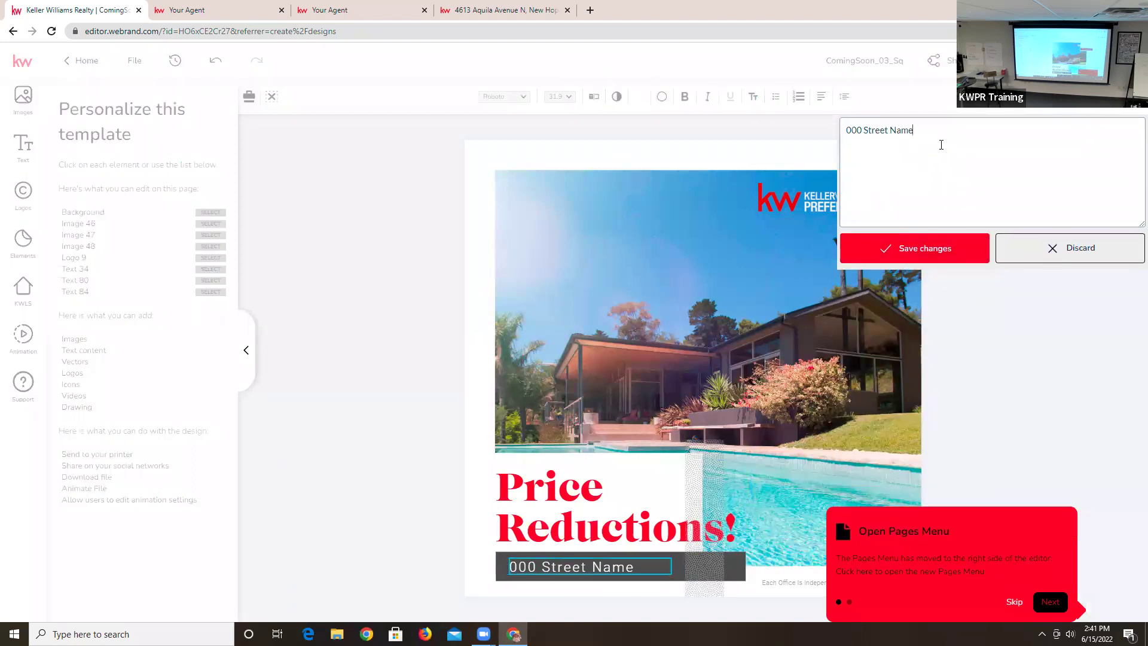
{"action": "triple_click", "coordinate": [845, 135]}
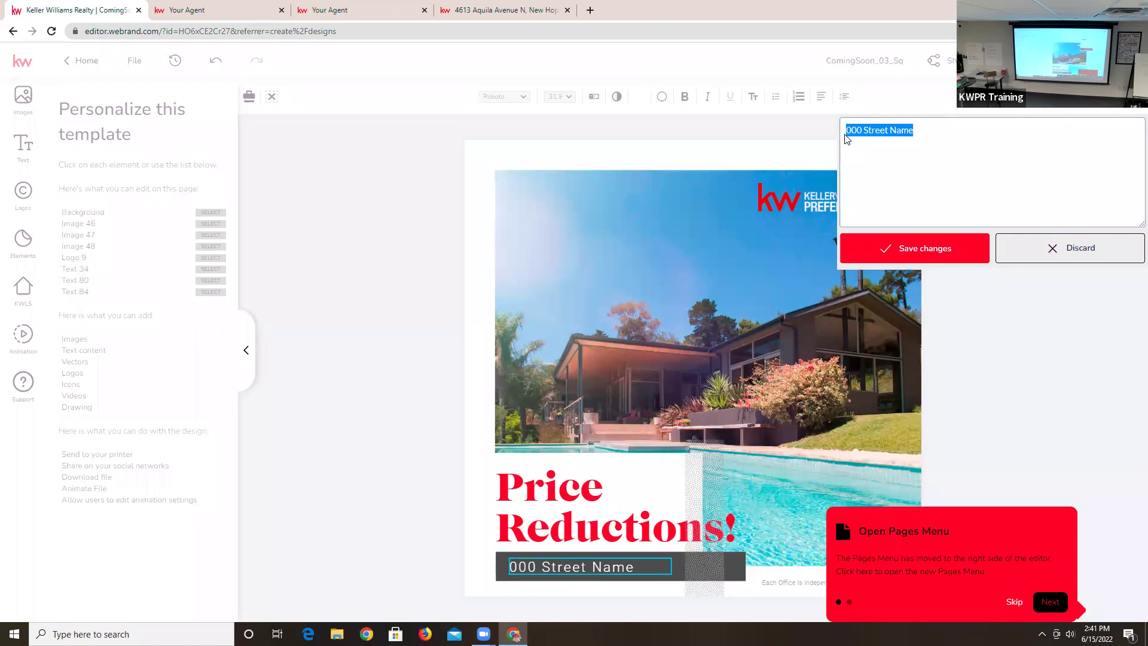
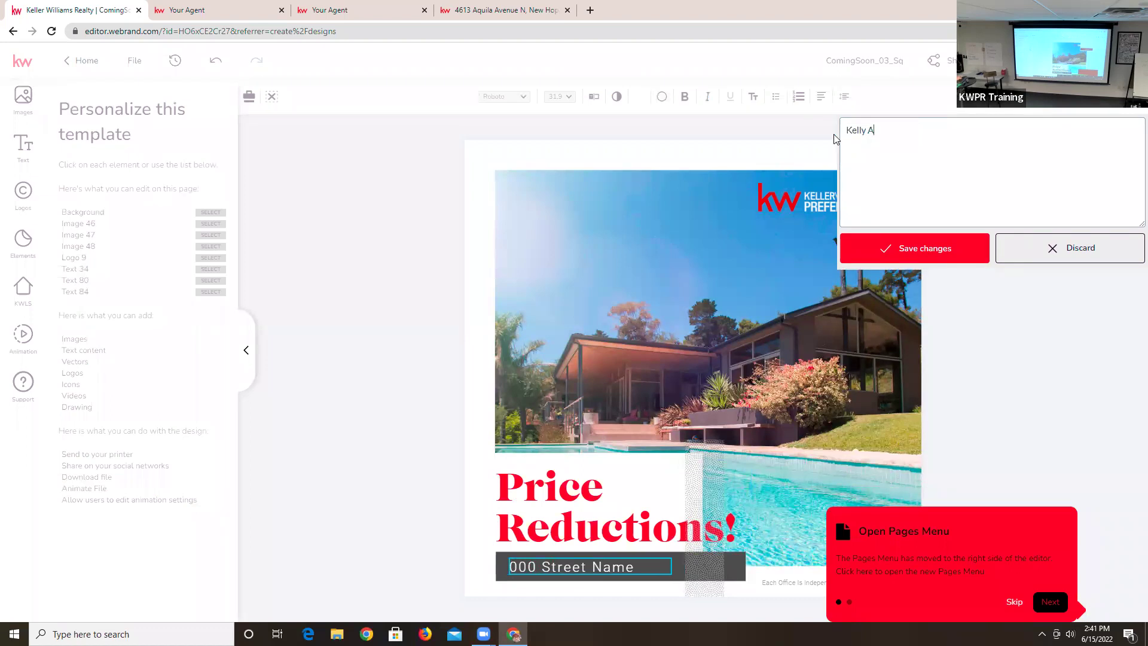
{"action": "left_click", "coordinate": [932, 255]}
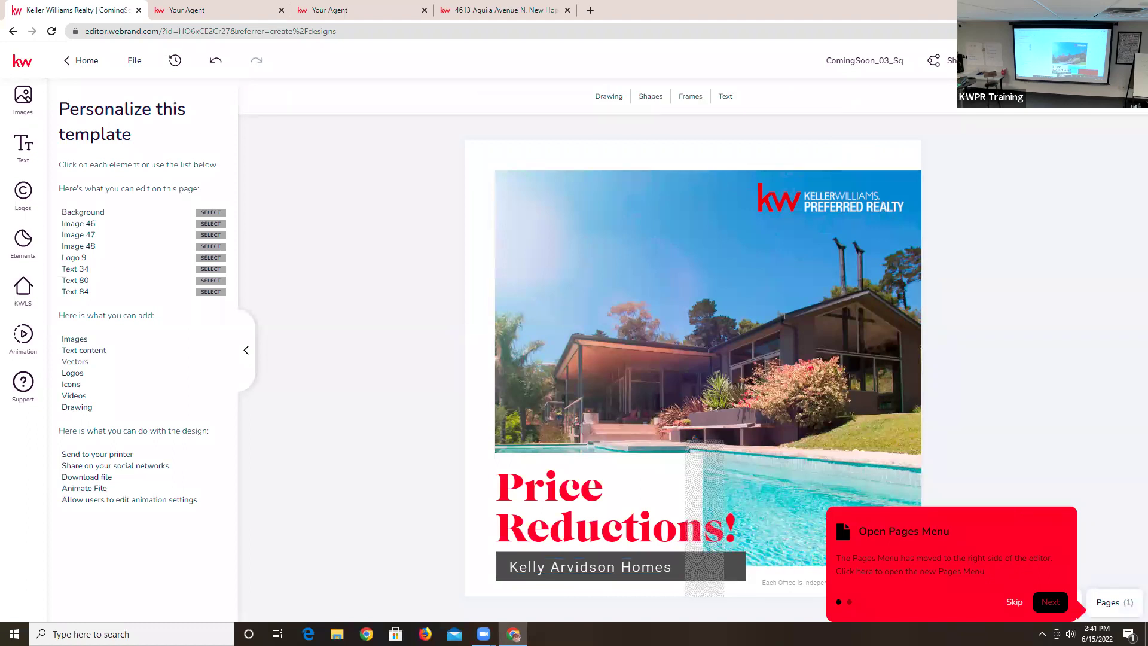
- Reopen the bar's name text in the editor and select all of it for replacement
{"action": "left_click", "coordinate": [699, 568]}
{"action": "left_click", "coordinate": [606, 568]}
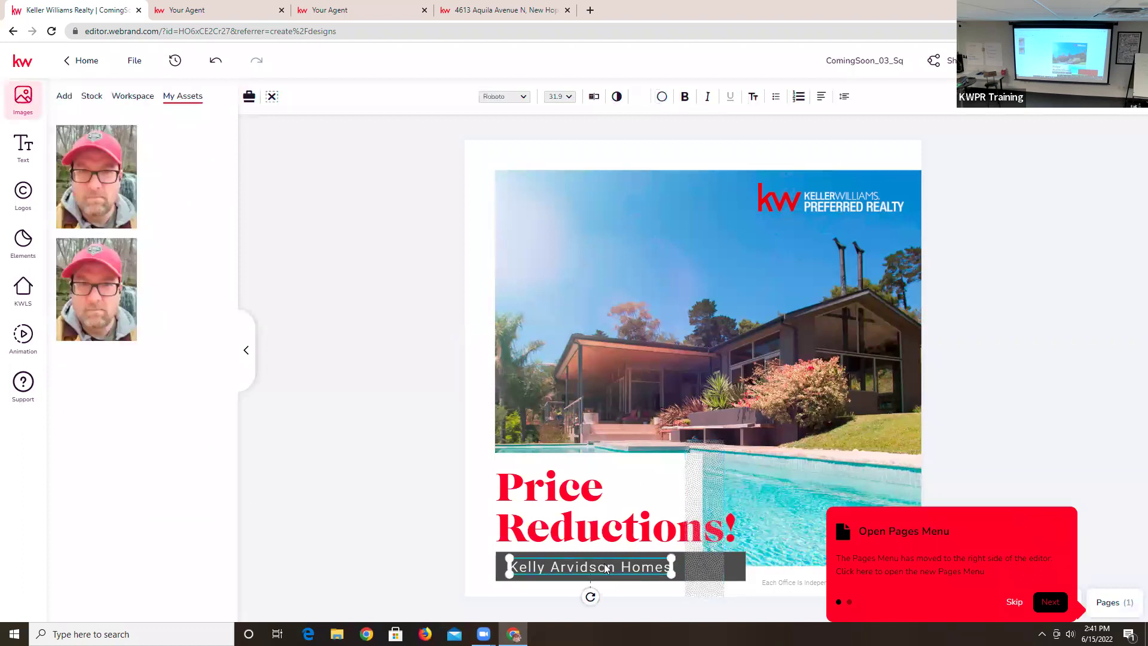
{"action": "left_click", "coordinate": [591, 96]}
{"action": "left_click_drag", "start_coordinate": [959, 129], "coordinate": [809, 146]}
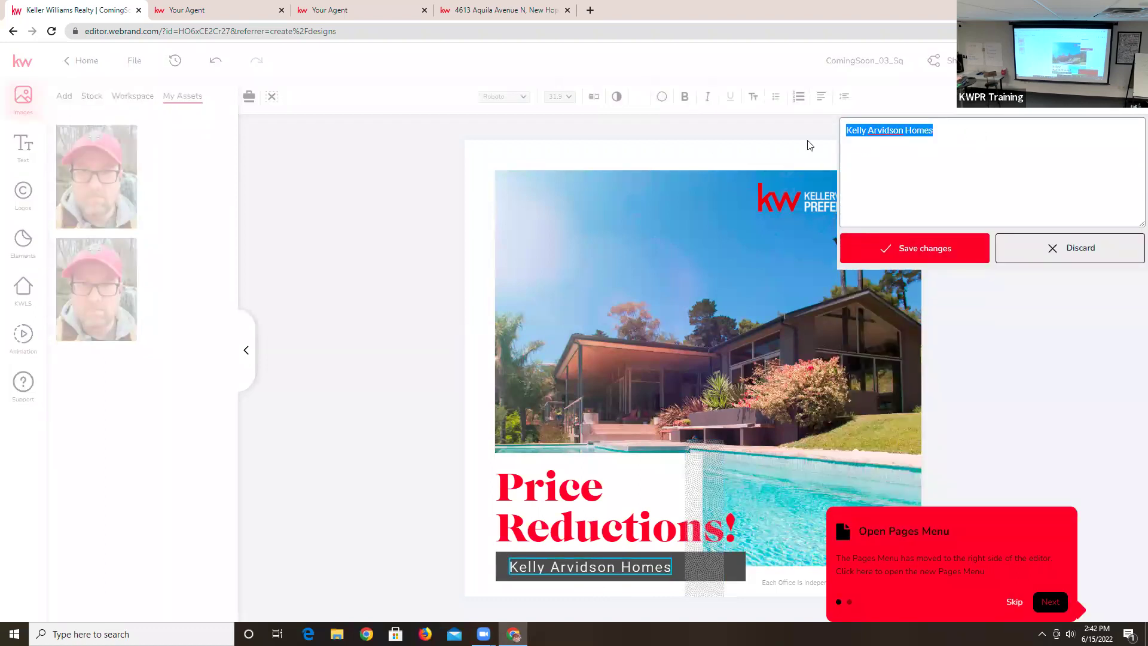
- Change the bar text to 'Century MIddle School Neighborhood' and widen its box to one line
{"action": "type", "text": "Centurh"}
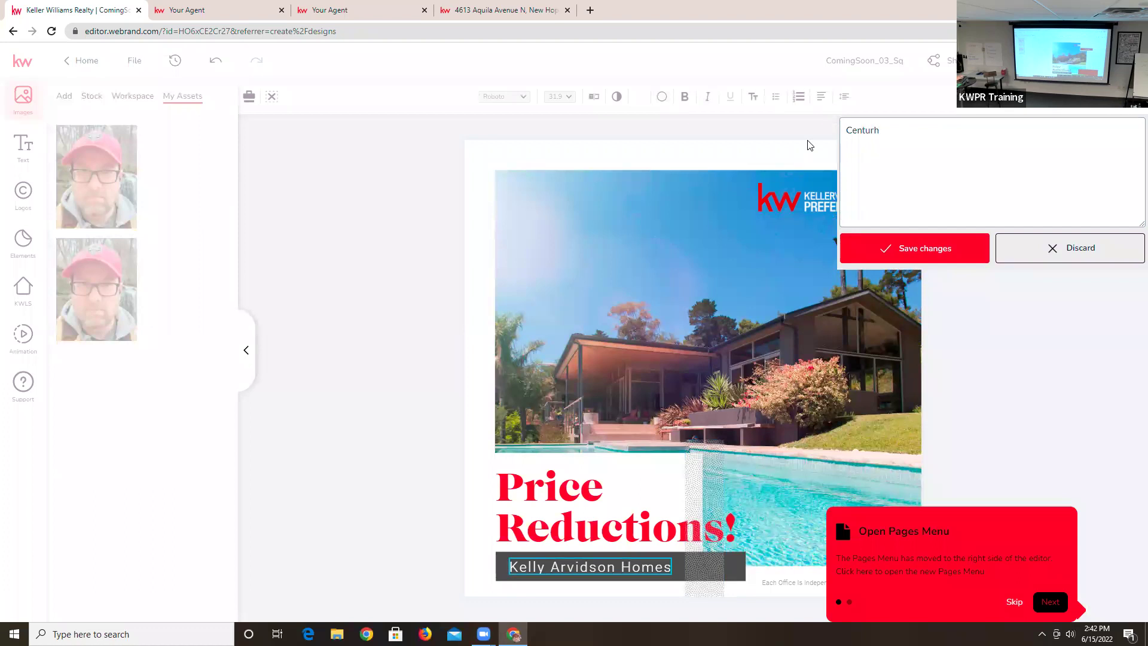
{"action": "key", "text": "BackSpace"}
{"action": "type", "text": "y MIddle School Neighborhood"}
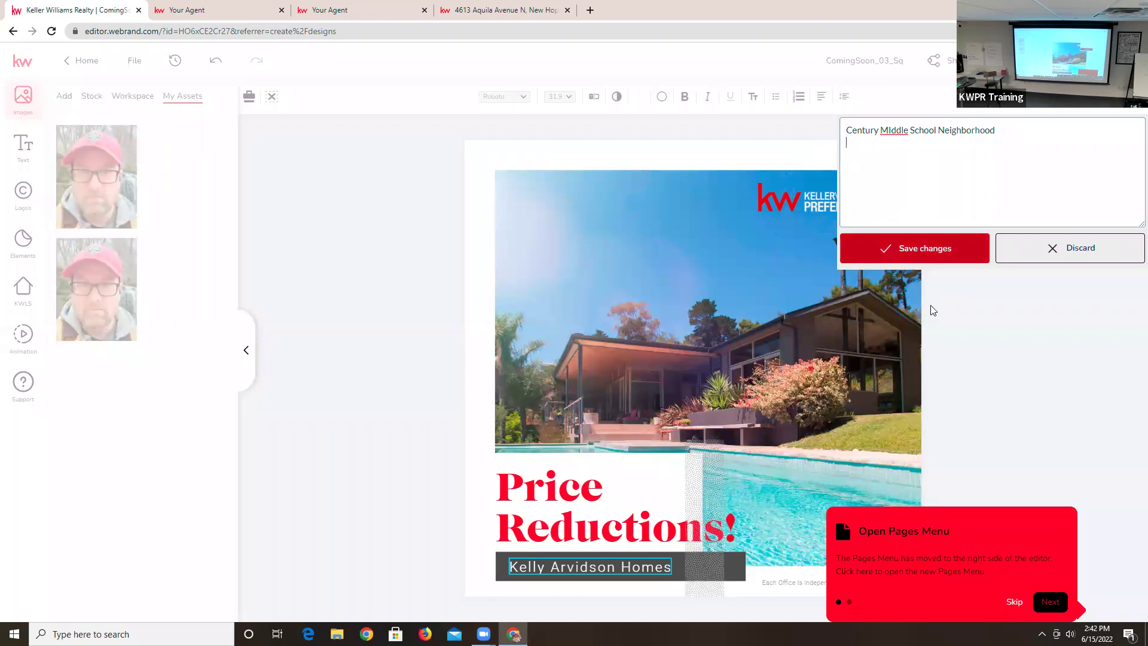
{"action": "left_click", "coordinate": [920, 250]}
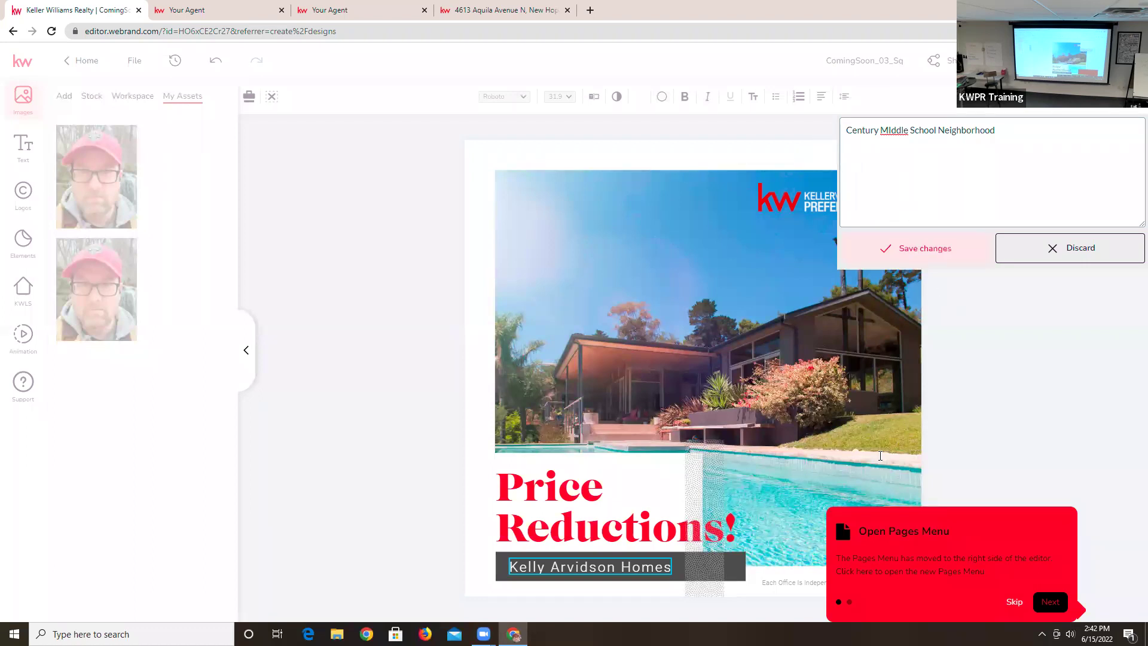
{"action": "left_click_drag", "start_coordinate": [779, 554], "coordinate": [746, 555]}
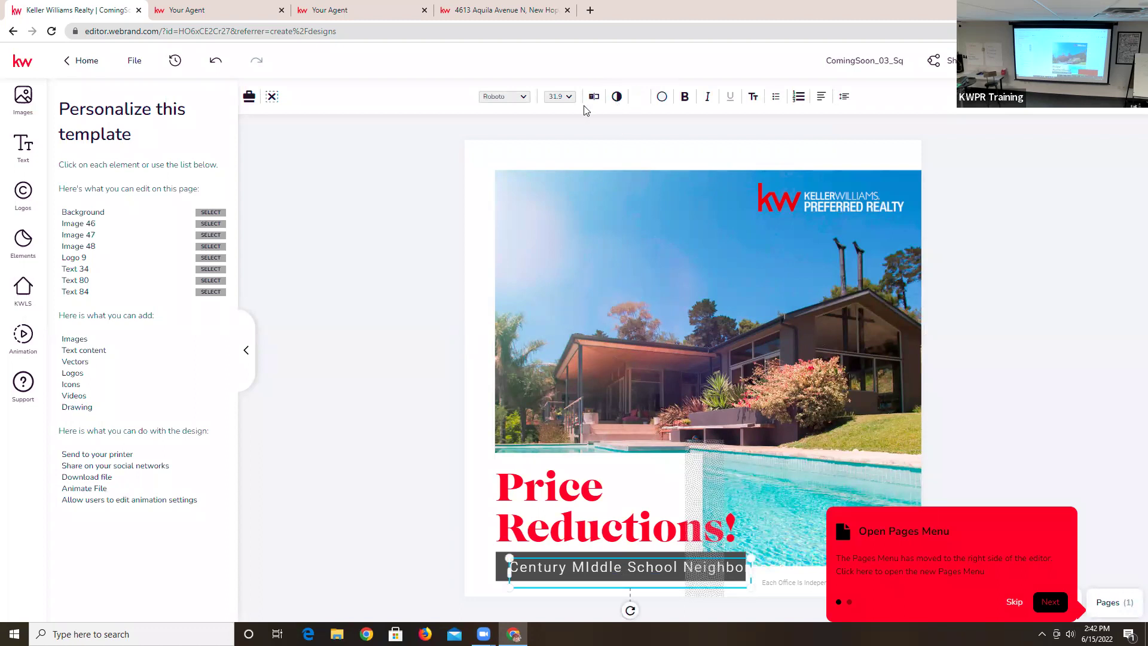
- Check the font size list, then reselect the neighborhood text for editing
{"action": "left_click", "coordinate": [568, 97]}
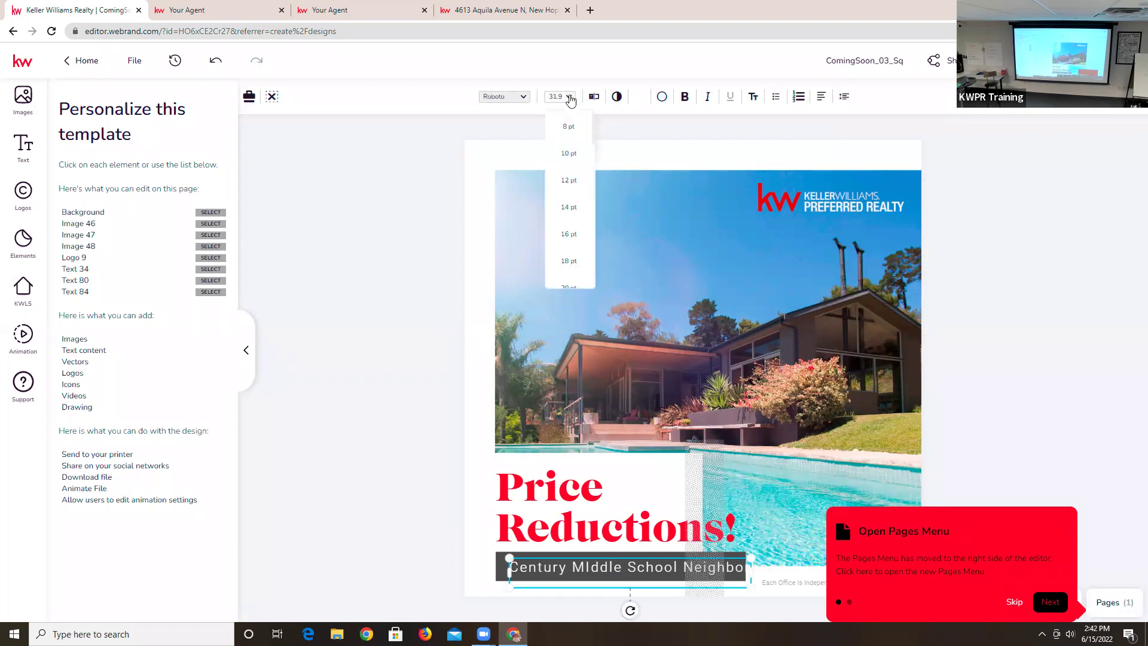
{"action": "left_click", "coordinate": [972, 197]}
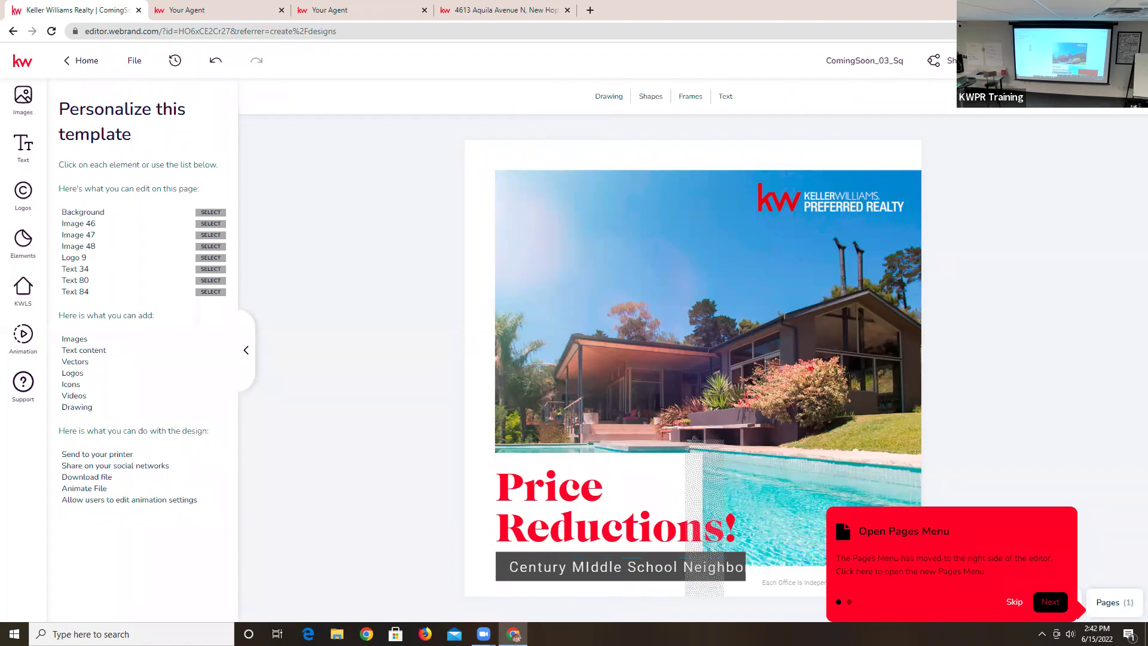
{"action": "left_click", "coordinate": [643, 572]}
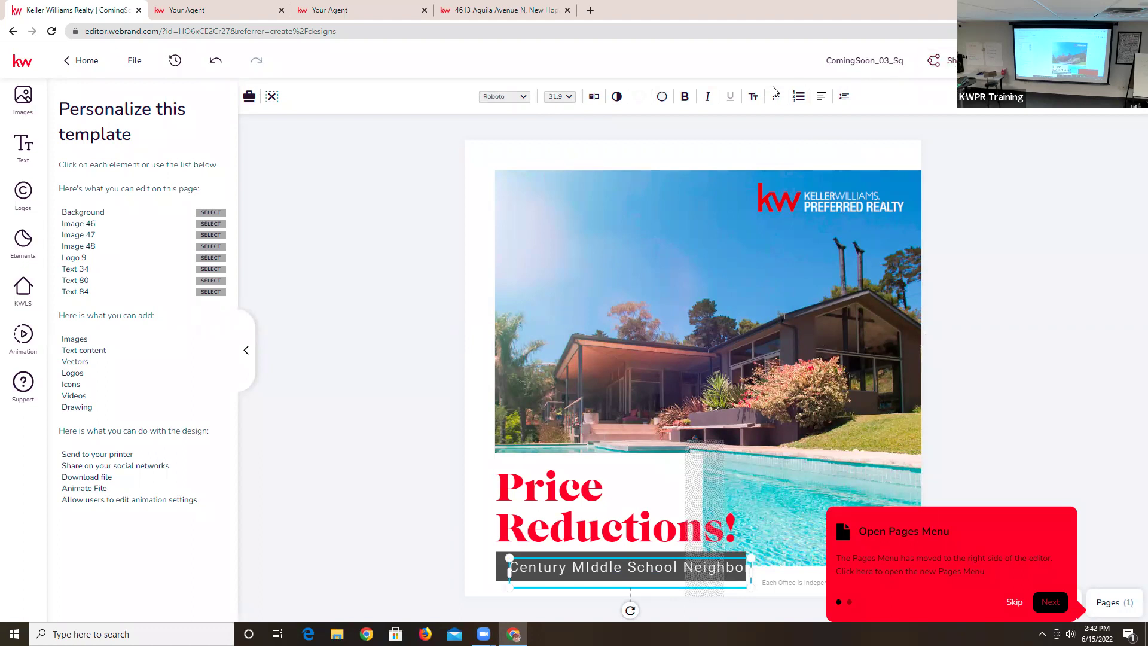
{"action": "left_click", "coordinate": [594, 96]}
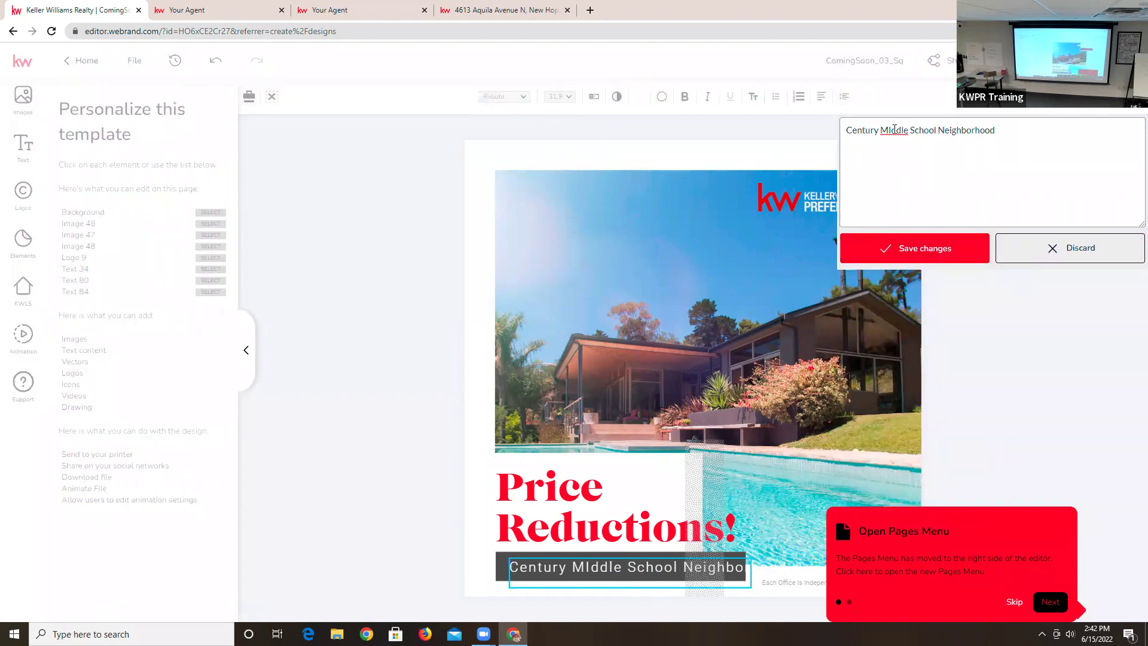
- Replace the banner text with 'in Lakeville'
{"action": "left_click_drag", "start_coordinate": [871, 130], "coordinate": [1009, 132]}
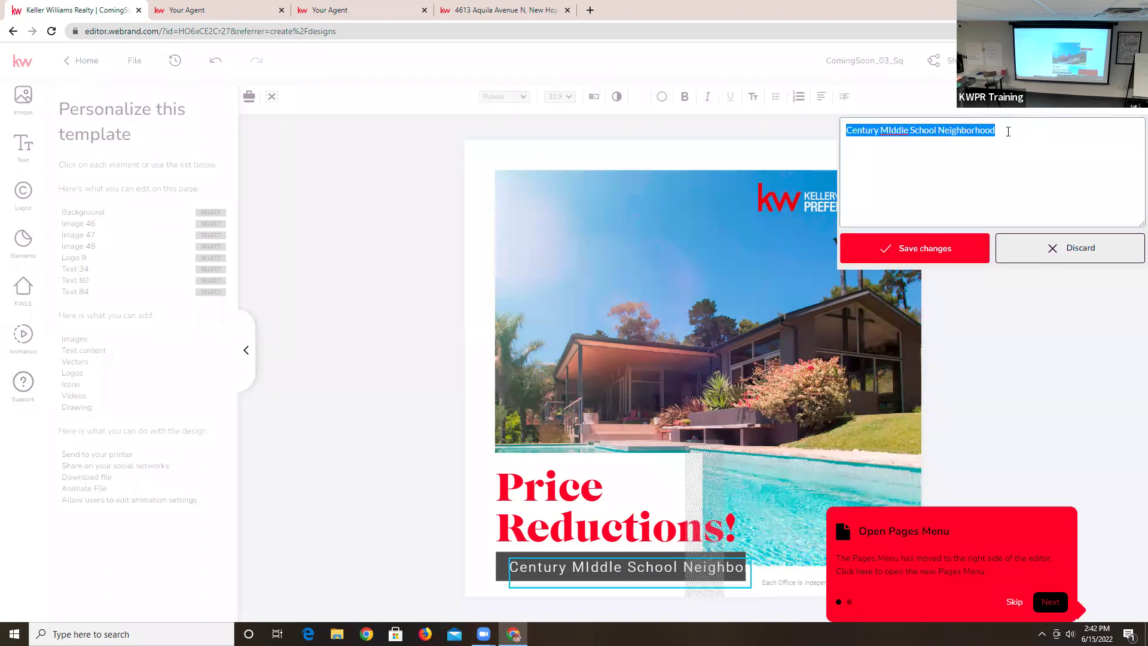
{"action": "type", "text": "in K"}
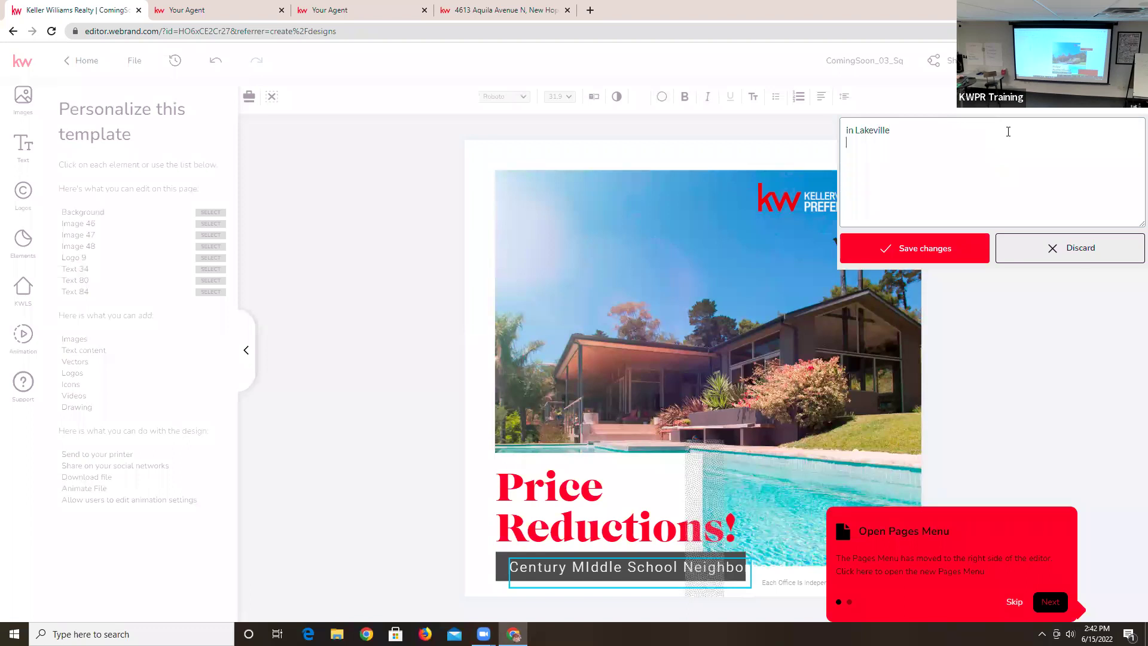
{"action": "left_click", "coordinate": [943, 249]}
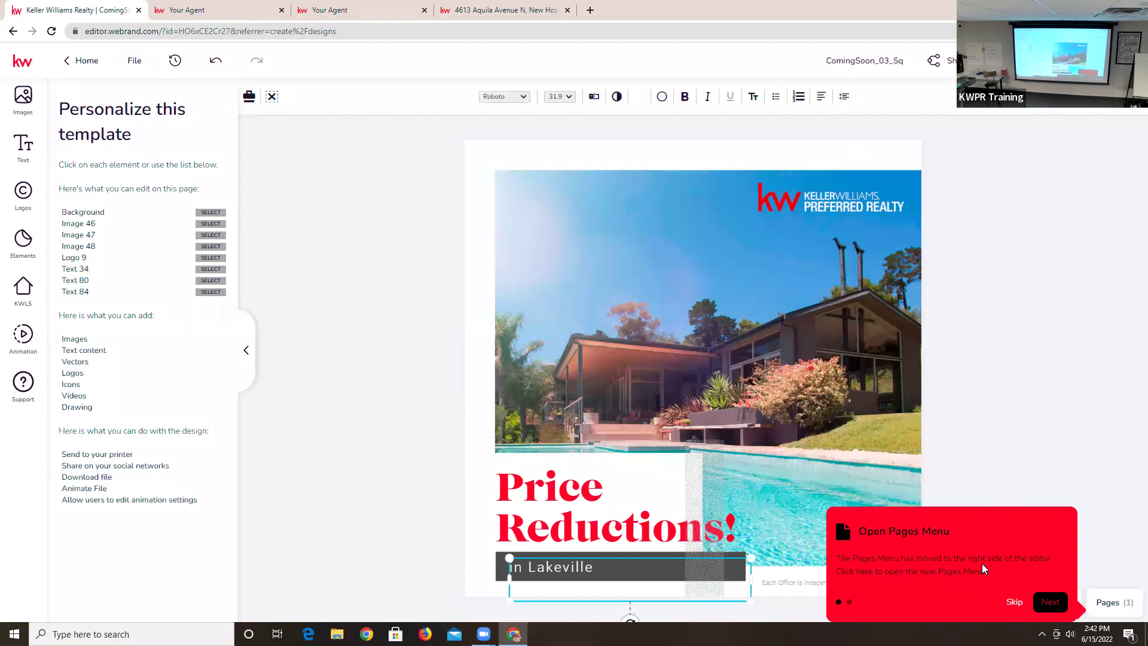
- Dismiss the pages tip and select the background photo
{"action": "left_click", "coordinate": [1014, 602]}
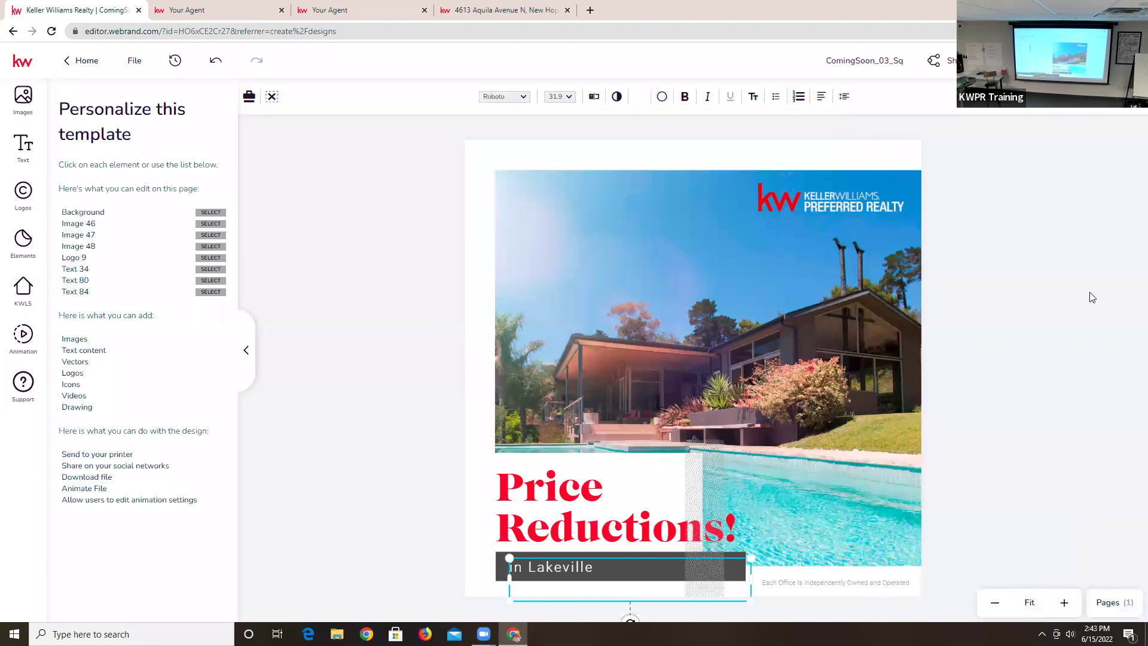
{"action": "left_click", "coordinate": [940, 301]}
{"action": "left_click", "coordinate": [740, 321]}
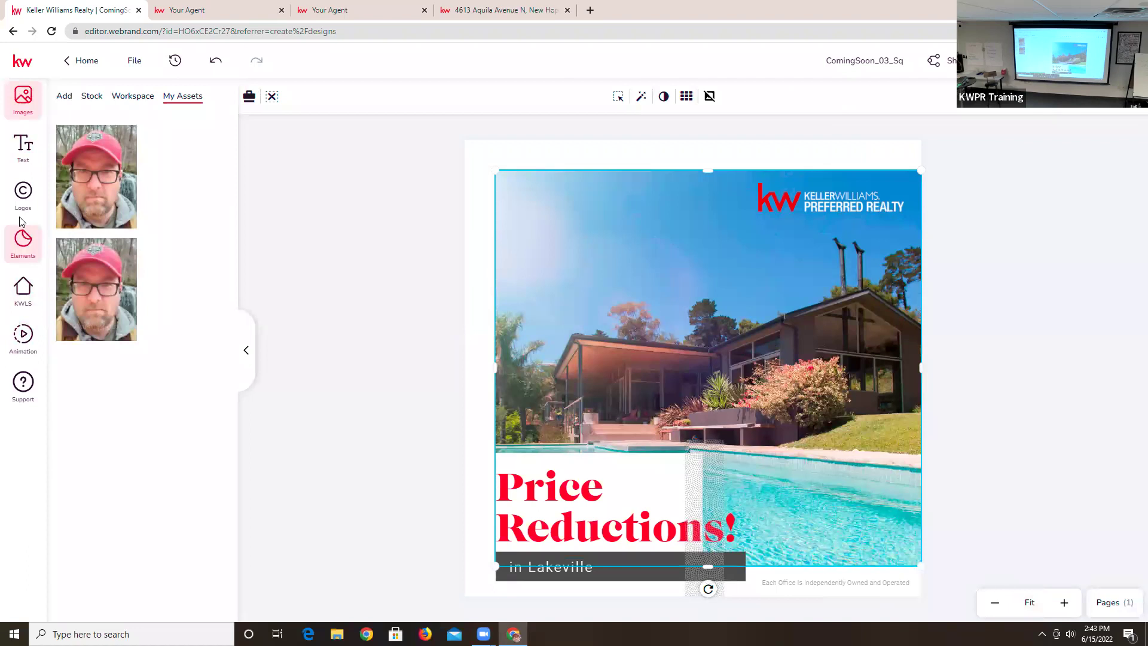
- Swap the pool house background for the stock photo of a woman leaning out of a car
{"action": "left_click", "coordinate": [92, 98]}
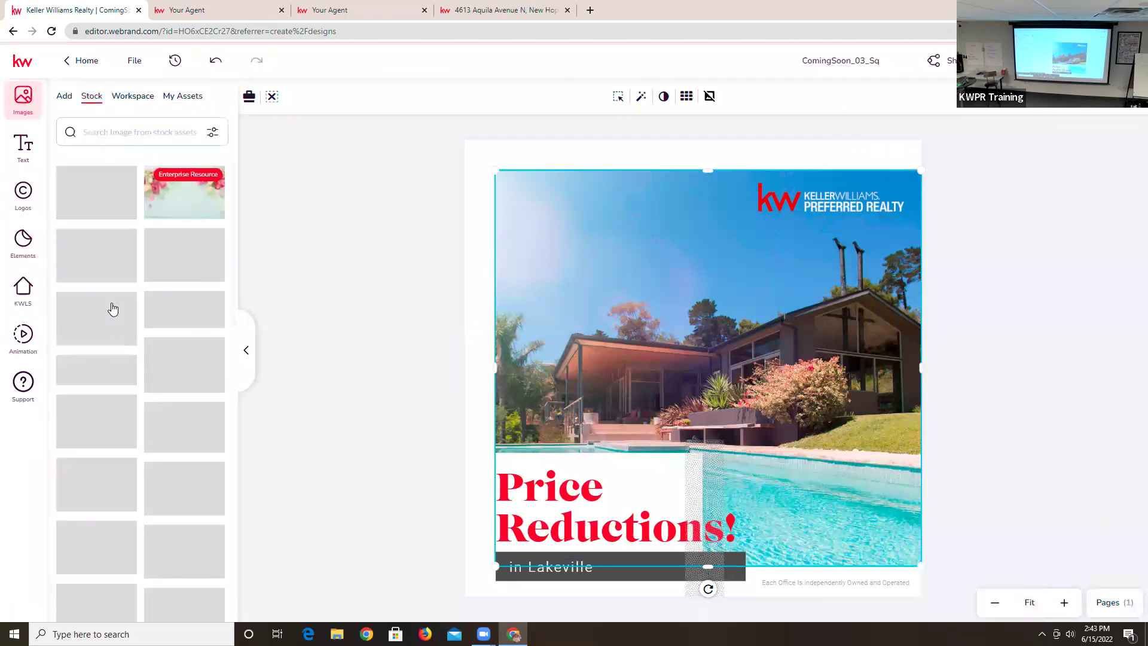
{"action": "mouse_move", "coordinate": [169, 386]}
{"action": "scroll", "coordinate": [168, 387], "scroll_direction": "down", "scroll_amount": 10}
{"action": "scroll", "coordinate": [162, 442], "scroll_direction": "down", "scroll_amount": 10}
{"action": "scroll", "coordinate": [161, 442], "scroll_direction": "down", "scroll_amount": 5}
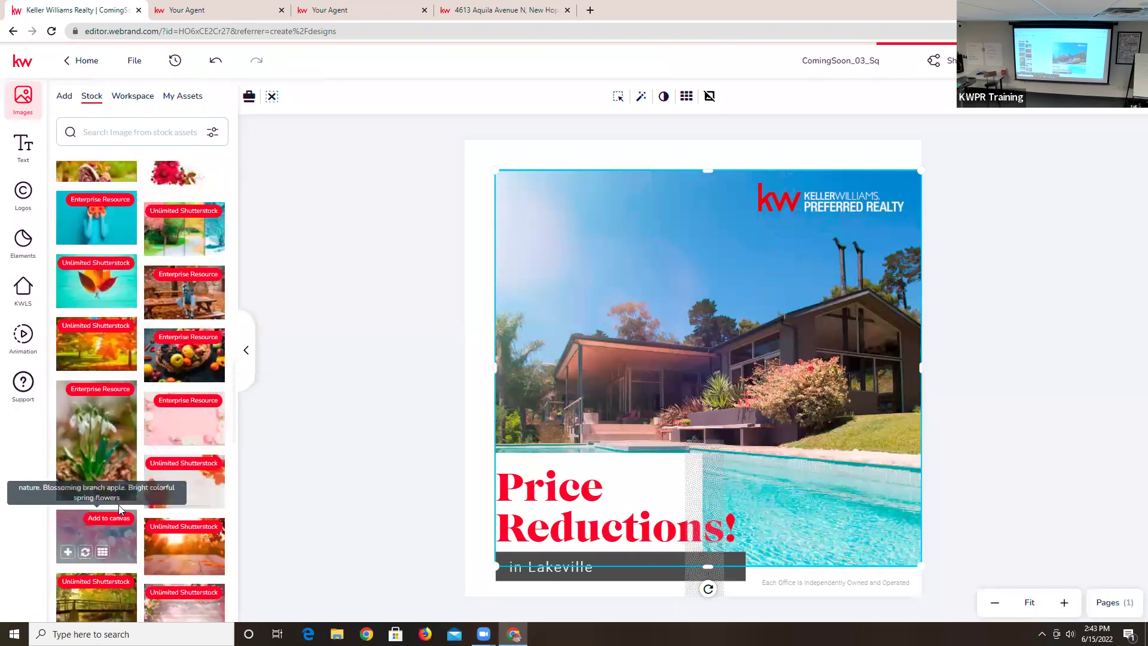
{"action": "scroll", "coordinate": [179, 526], "scroll_direction": "down", "scroll_amount": 4}
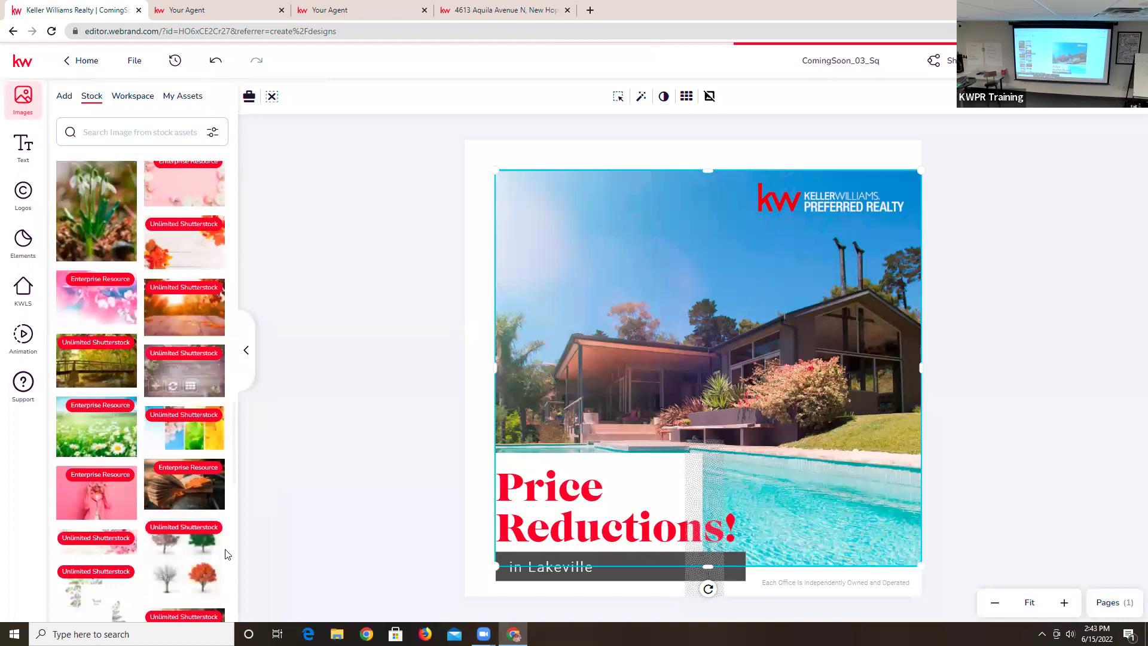
{"action": "scroll", "coordinate": [179, 520], "scroll_direction": "down", "scroll_amount": 3}
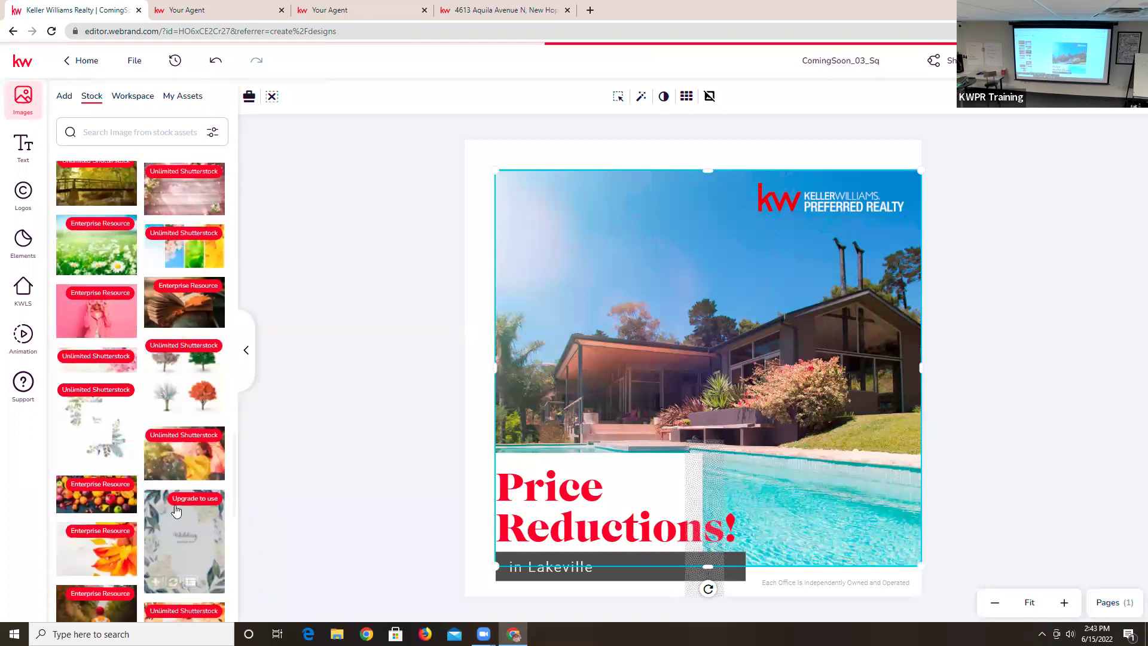
{"action": "scroll", "coordinate": [177, 510], "scroll_direction": "down", "scroll_amount": 6}
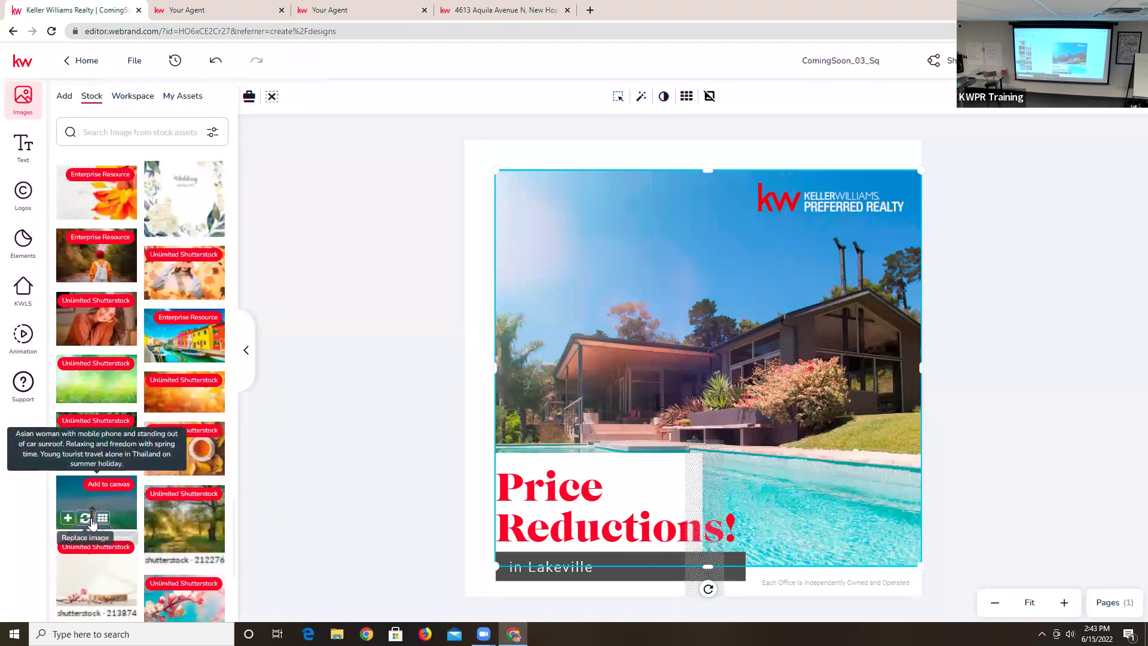
{"action": "left_click", "coordinate": [85, 517]}
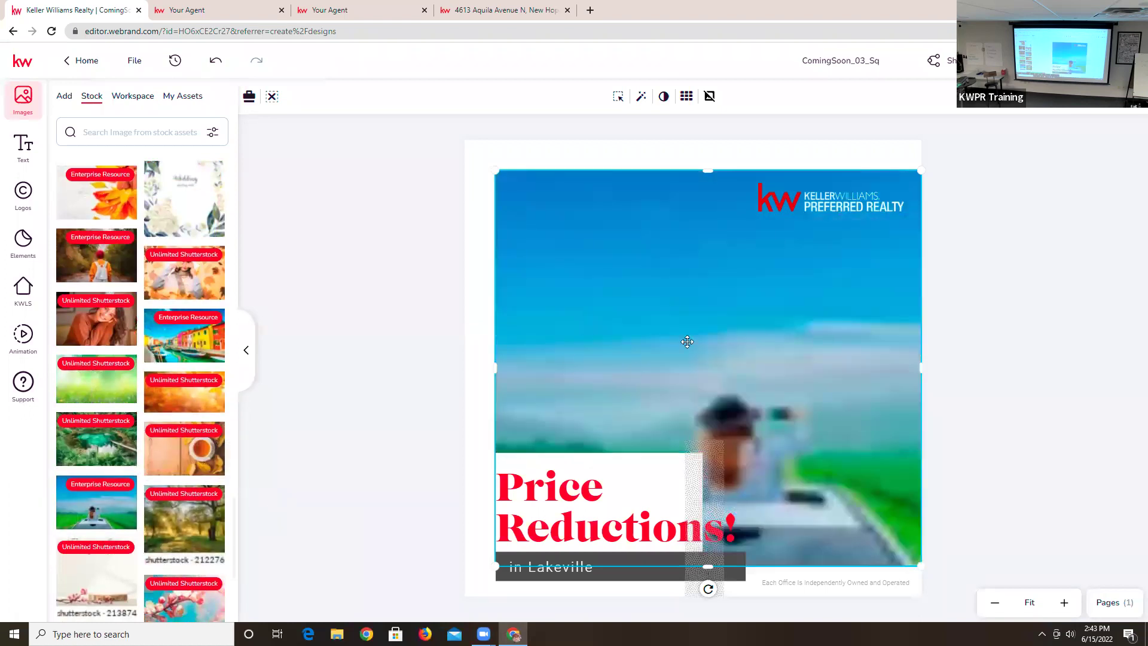
{"action": "left_click", "coordinate": [686, 341]}
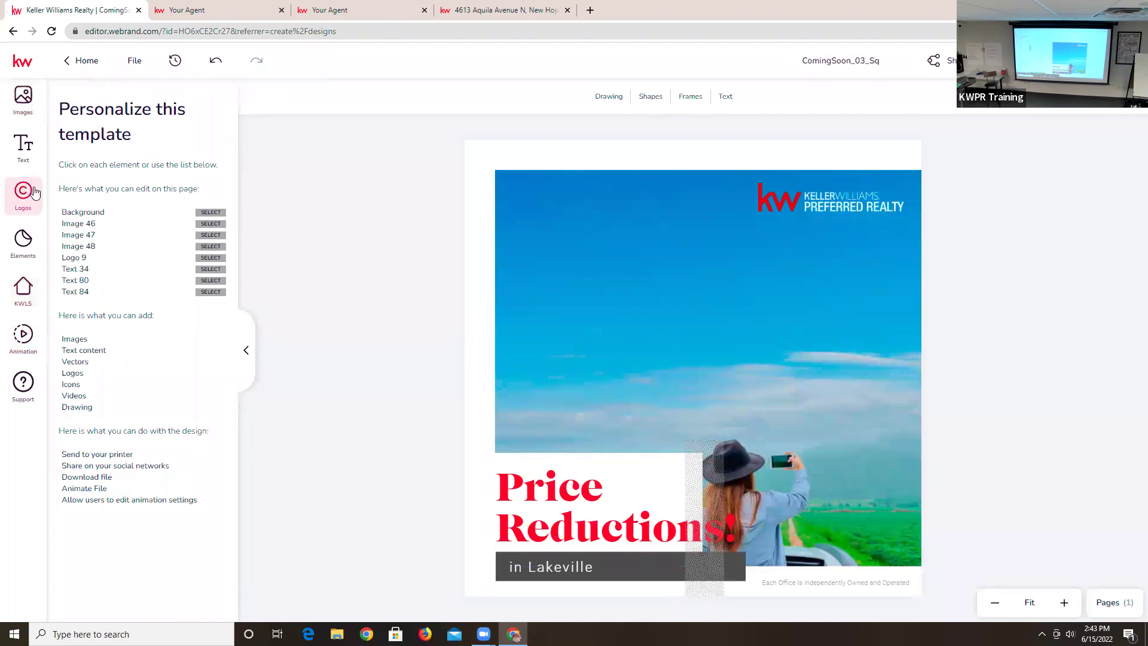
- Add the stock daffodils-and-dog photo and nudge it slightly right and down above the headline
{"action": "left_click", "coordinate": [24, 96]}
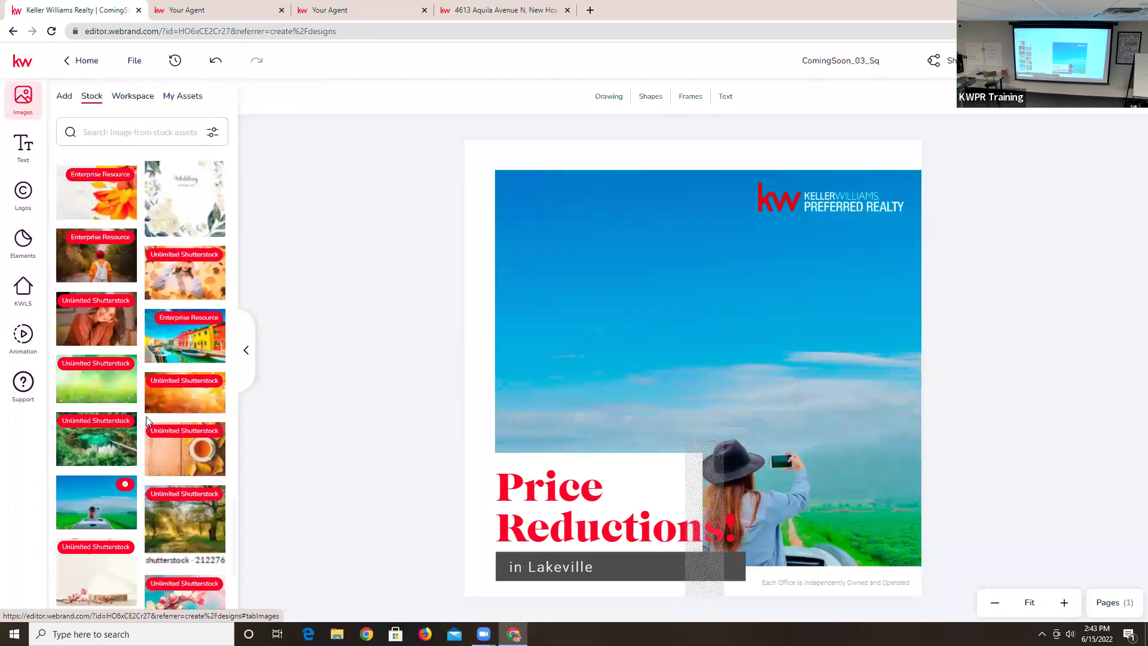
{"action": "scroll", "coordinate": [149, 420], "scroll_direction": "down", "scroll_amount": 4}
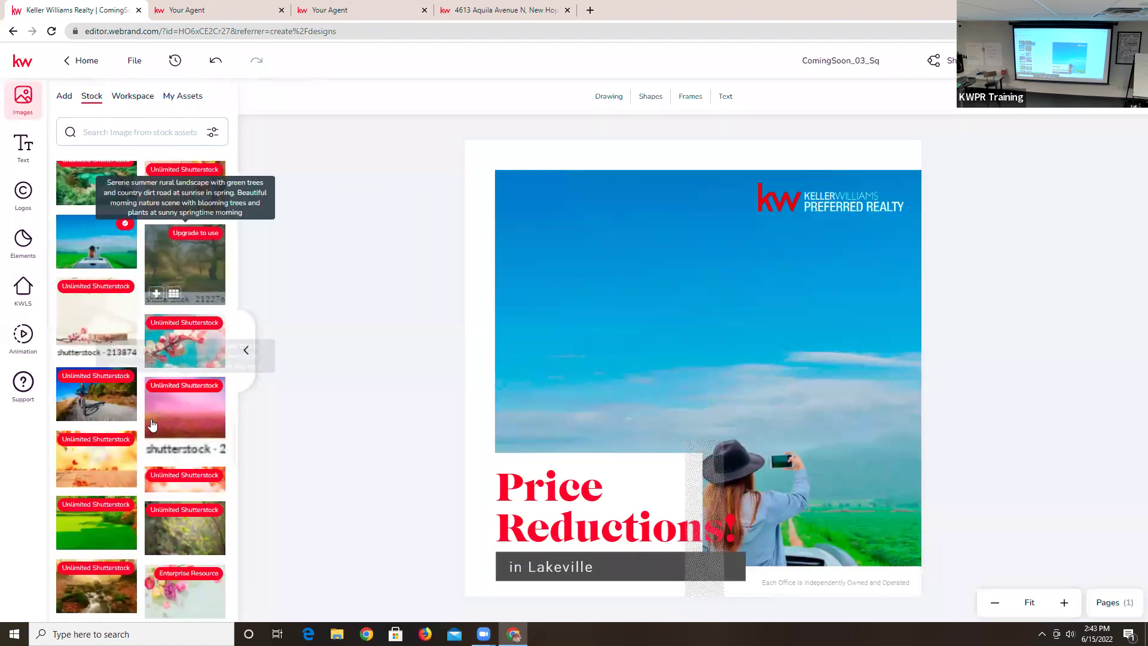
{"action": "scroll", "coordinate": [152, 424], "scroll_direction": "down", "scroll_amount": 10}
{"action": "scroll", "coordinate": [140, 483], "scroll_direction": "down", "scroll_amount": 10}
{"action": "scroll", "coordinate": [133, 425], "scroll_direction": "down", "scroll_amount": 10}
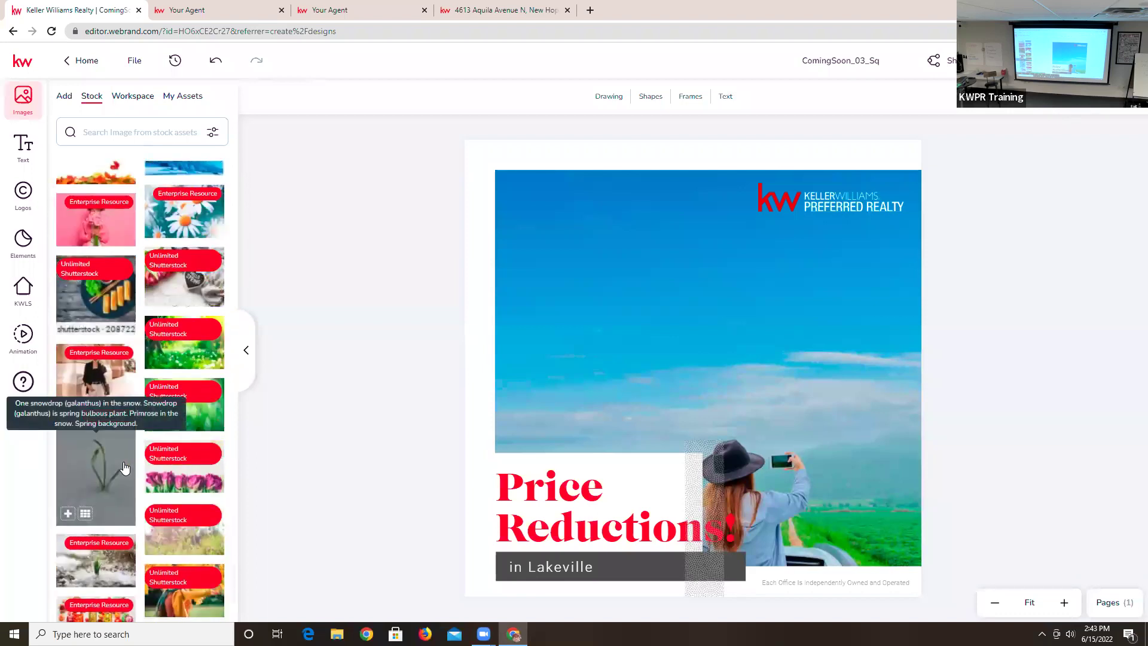
{"action": "scroll", "coordinate": [176, 478], "scroll_direction": "down", "scroll_amount": 1}
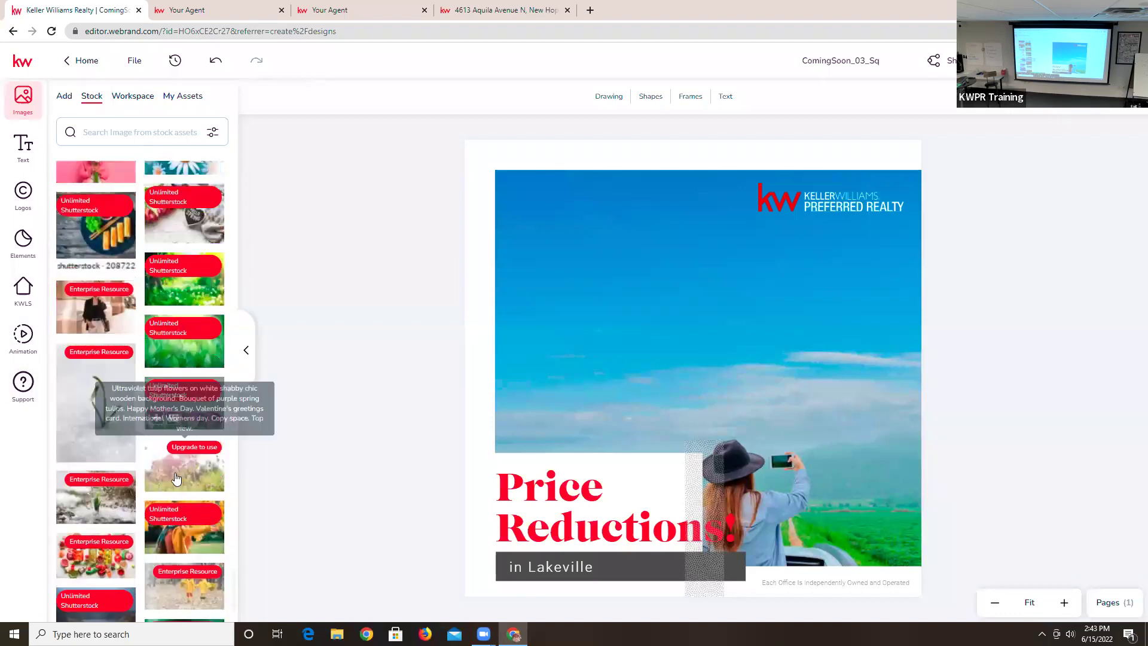
{"action": "scroll", "coordinate": [176, 478], "scroll_direction": "down", "scroll_amount": 5}
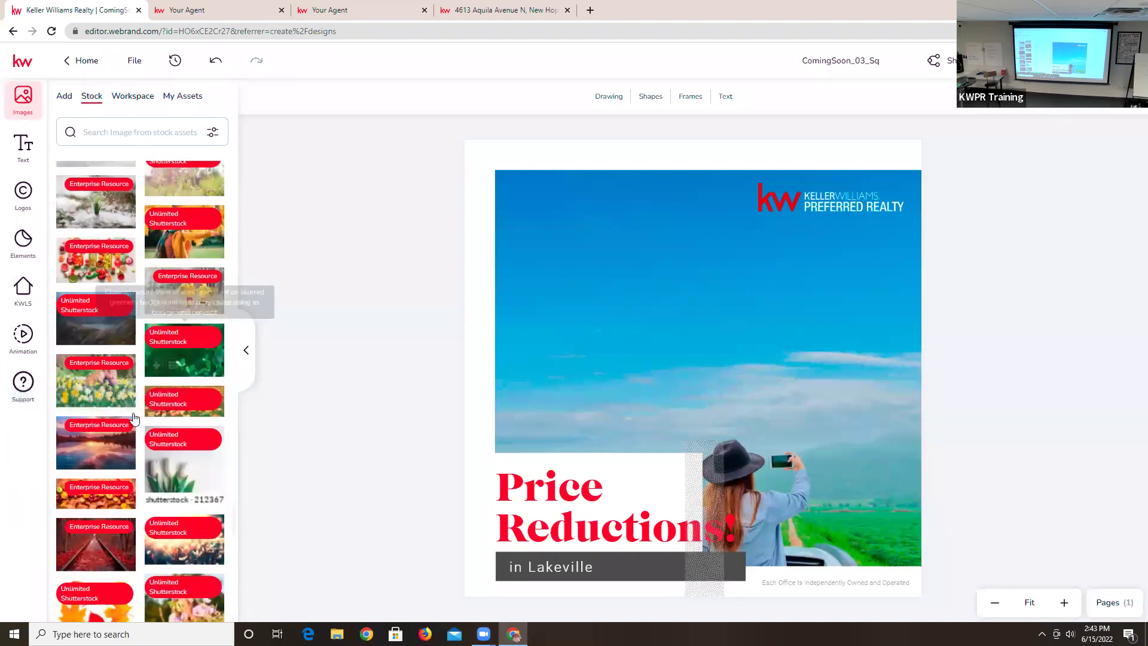
{"action": "left_click", "coordinate": [103, 384]}
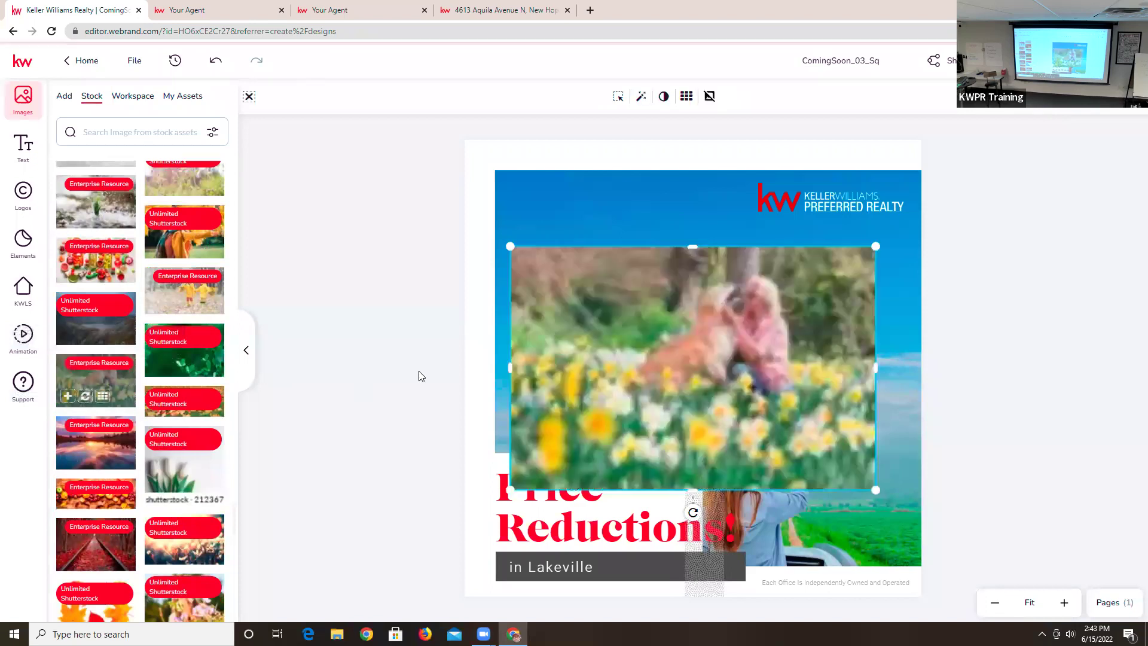
{"action": "left_click", "coordinate": [339, 375]}
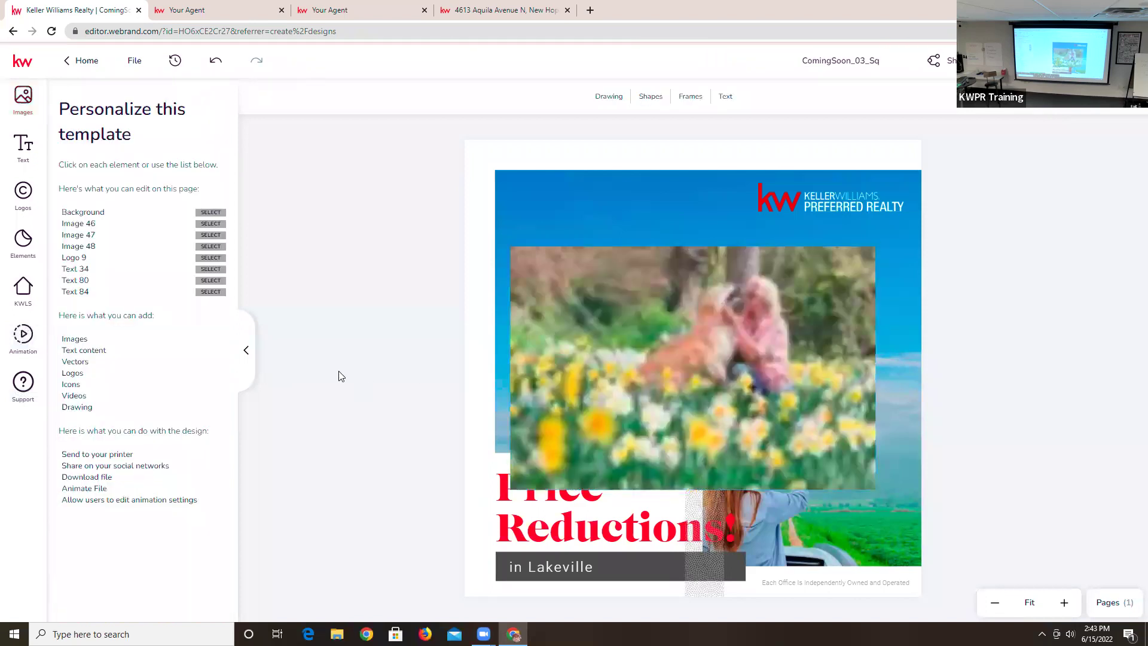
{"action": "left_click", "coordinate": [629, 495]}
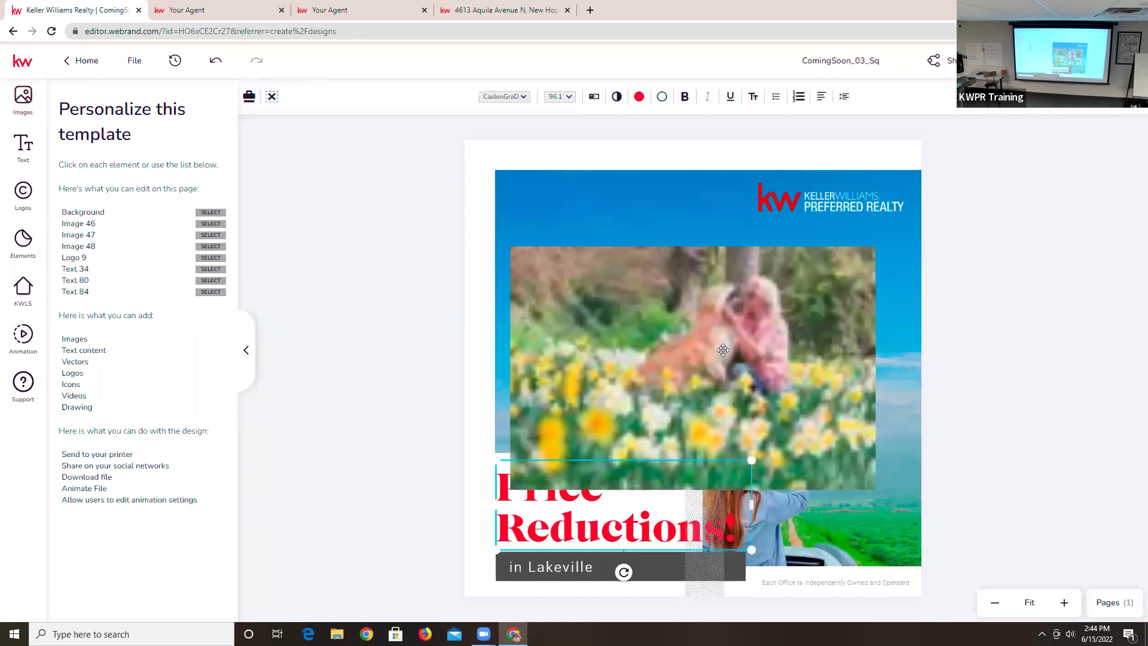
{"action": "left_click", "coordinate": [674, 290]}
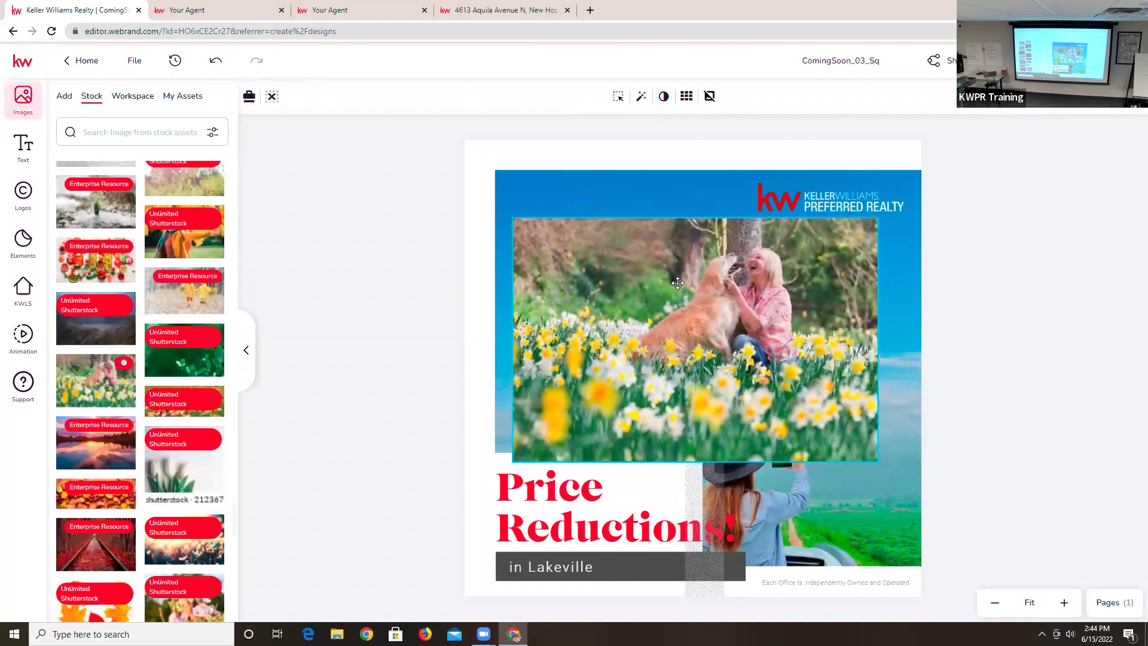
{"action": "left_click_drag", "start_coordinate": [677, 283], "coordinate": [690, 294]}
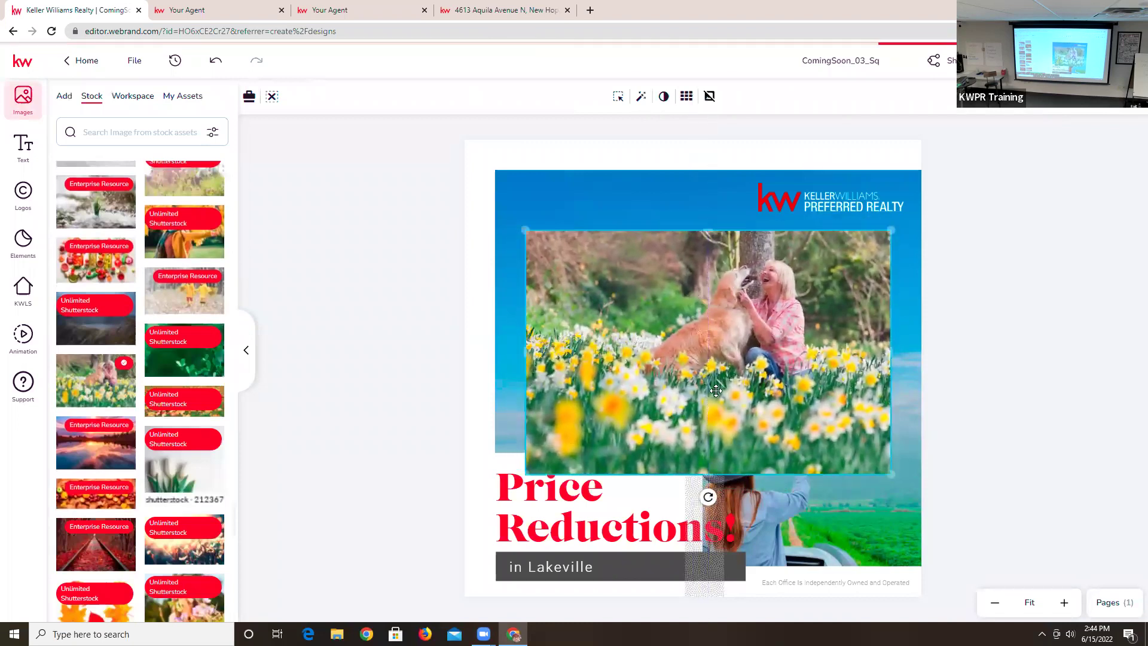
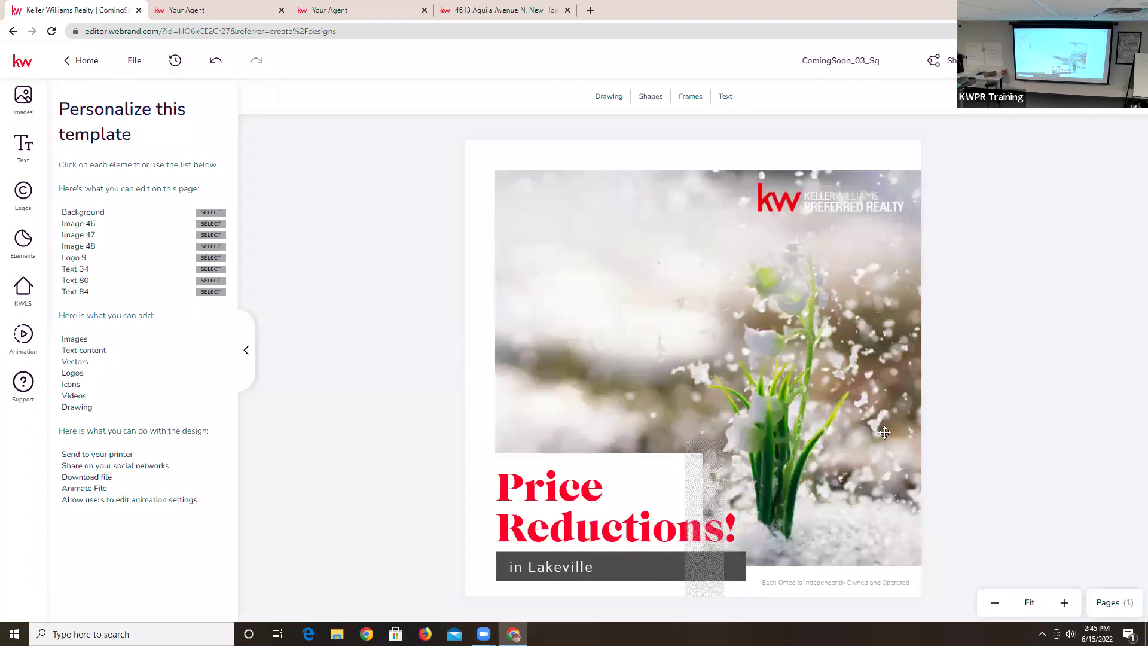
- Download the Price Reductions design as a PNG file, ComingSoon_03_Sq.png
{"action": "left_click", "coordinate": [1016, 61]}
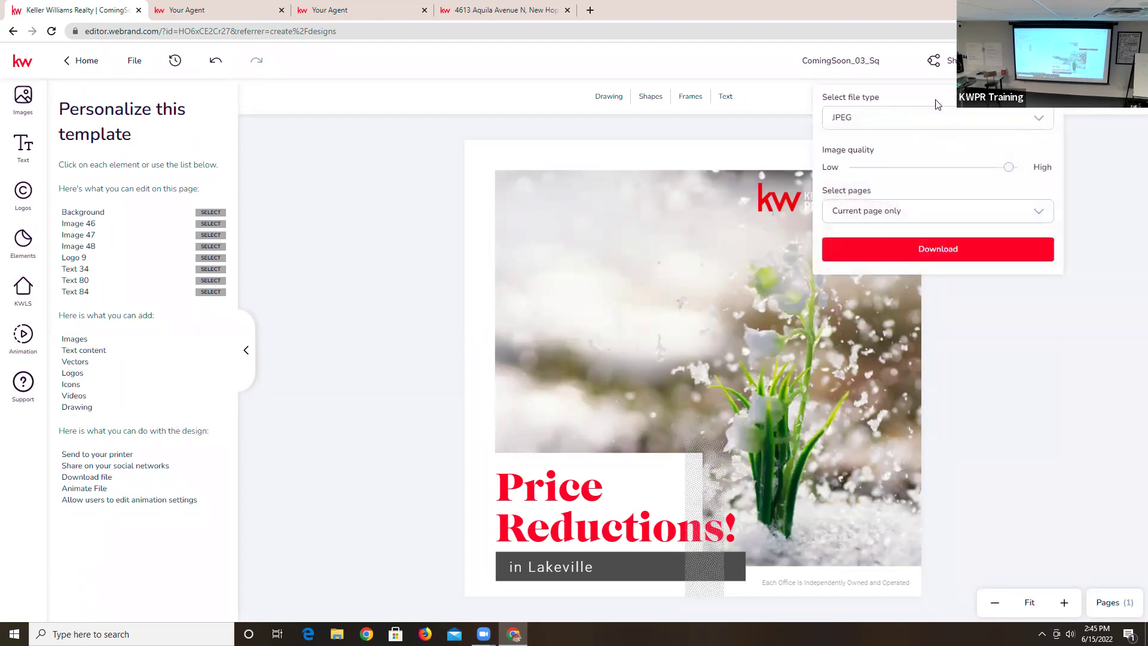
{"action": "left_click", "coordinate": [996, 124]}
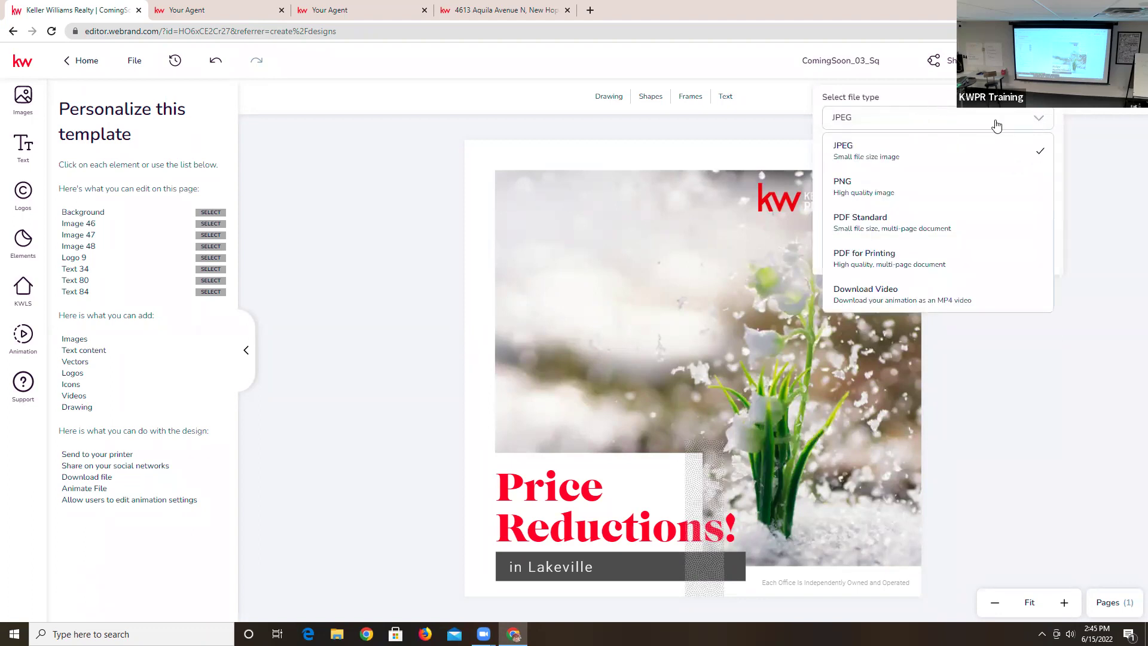
{"action": "left_click", "coordinate": [904, 185]}
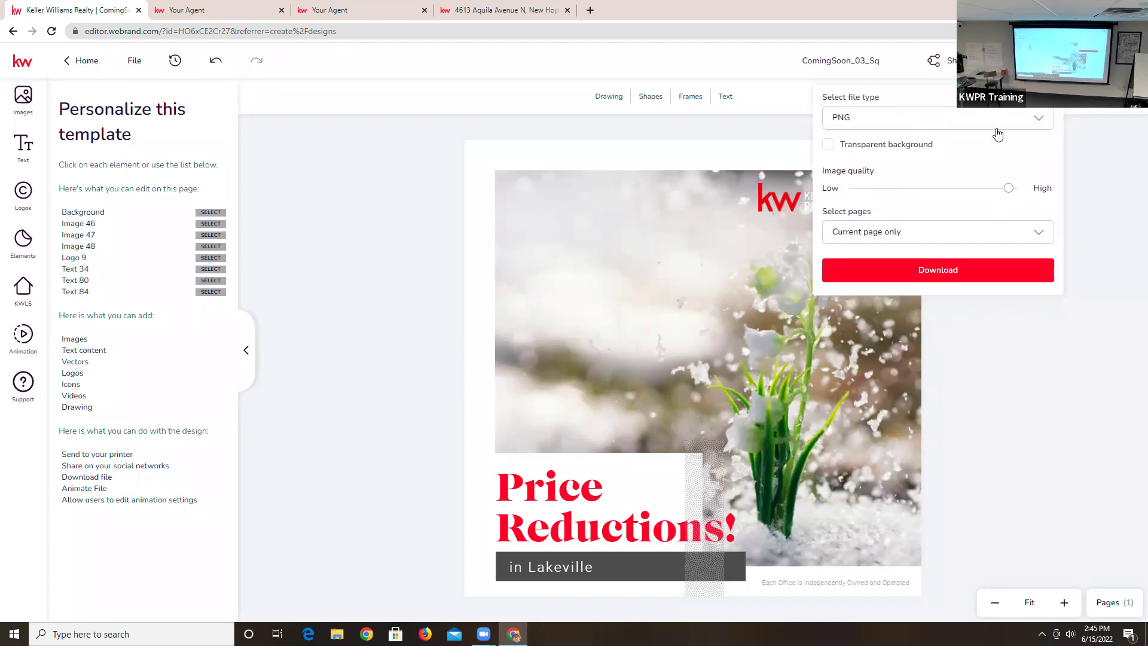
{"action": "left_click", "coordinate": [927, 275]}
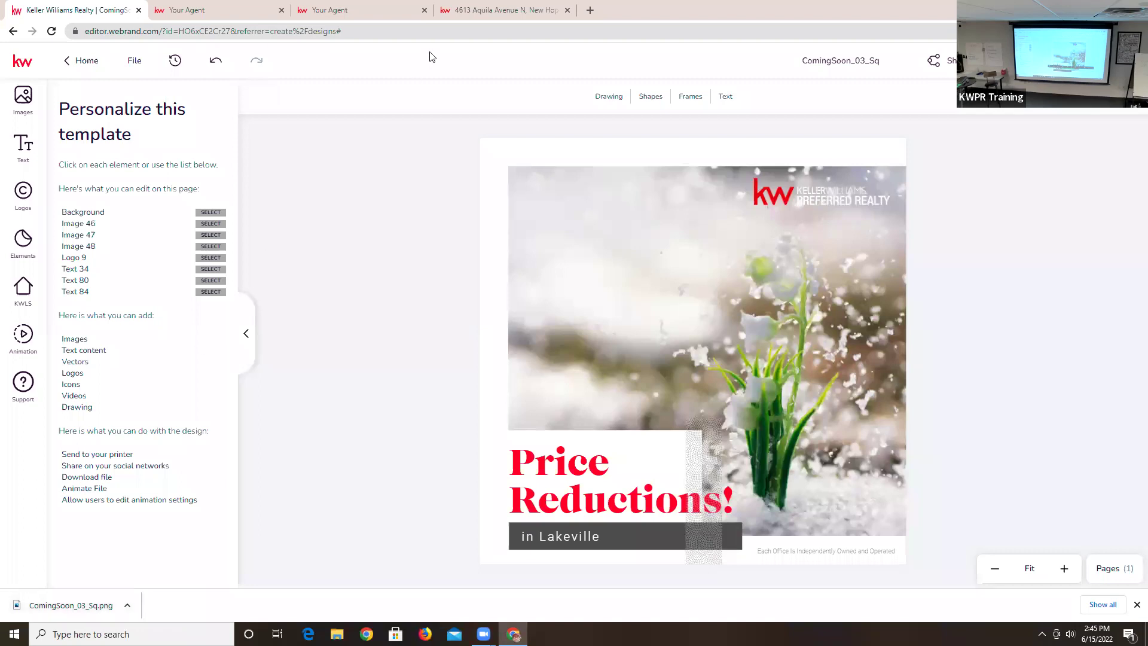
{"action": "left_click", "coordinate": [242, 7]}
- Leave the design editor for Designs, then go to the Campaigns dashboard
{"action": "key", "text": "ctrl+Tab"}
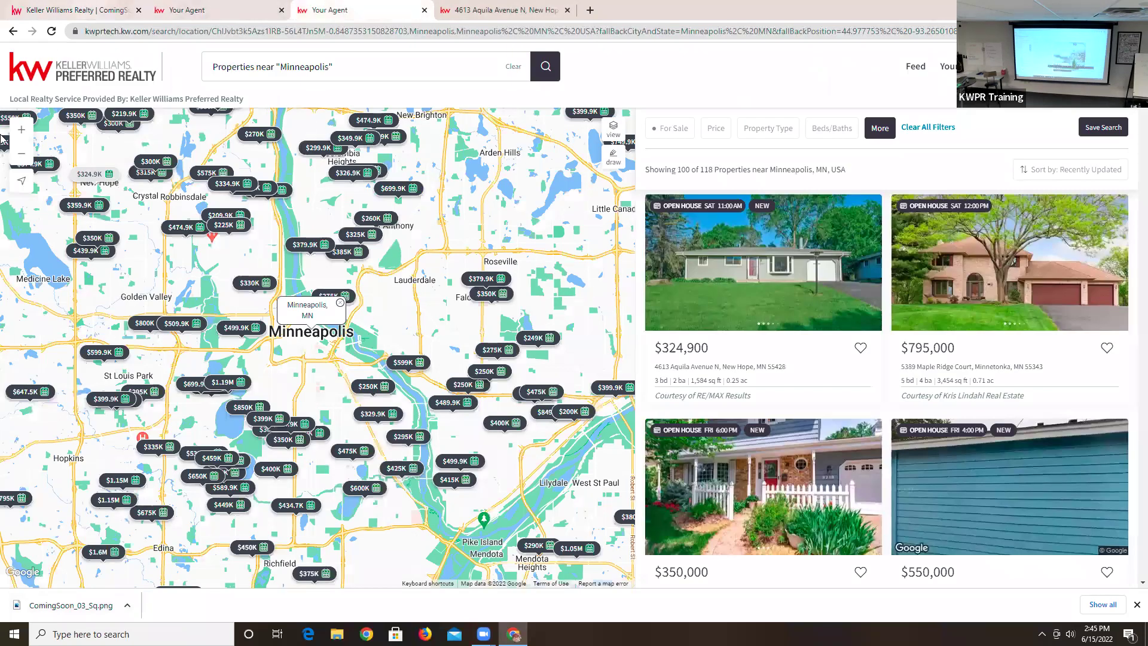
{"action": "left_click", "coordinate": [85, 10]}
{"action": "left_click", "coordinate": [25, 66]}
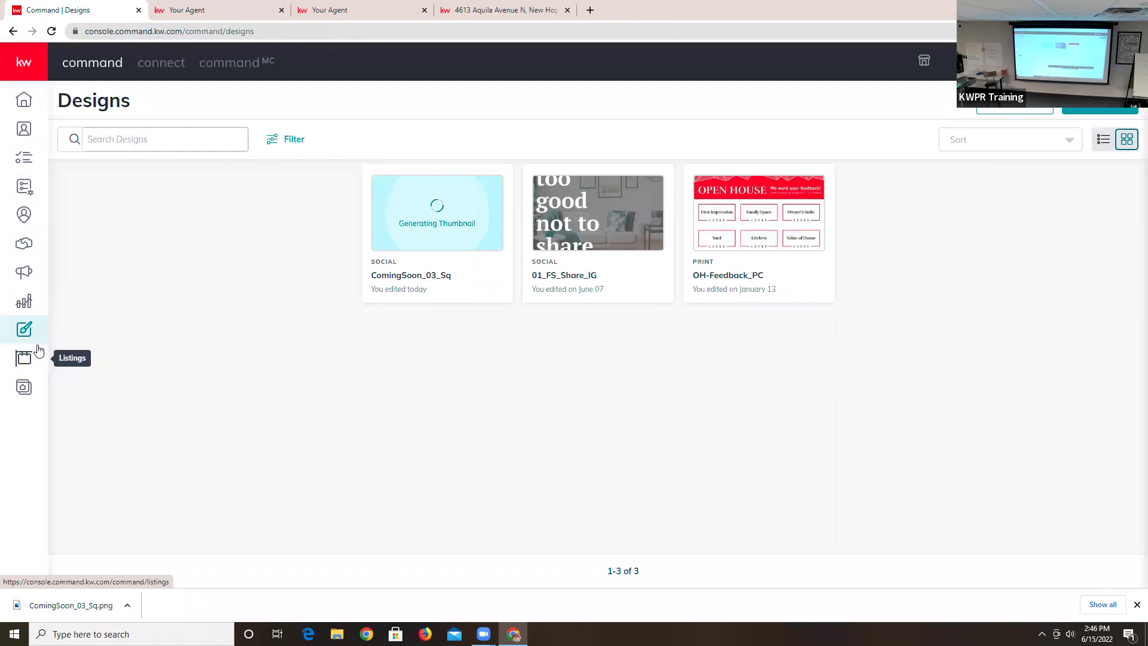
{"action": "left_click", "coordinate": [23, 273]}
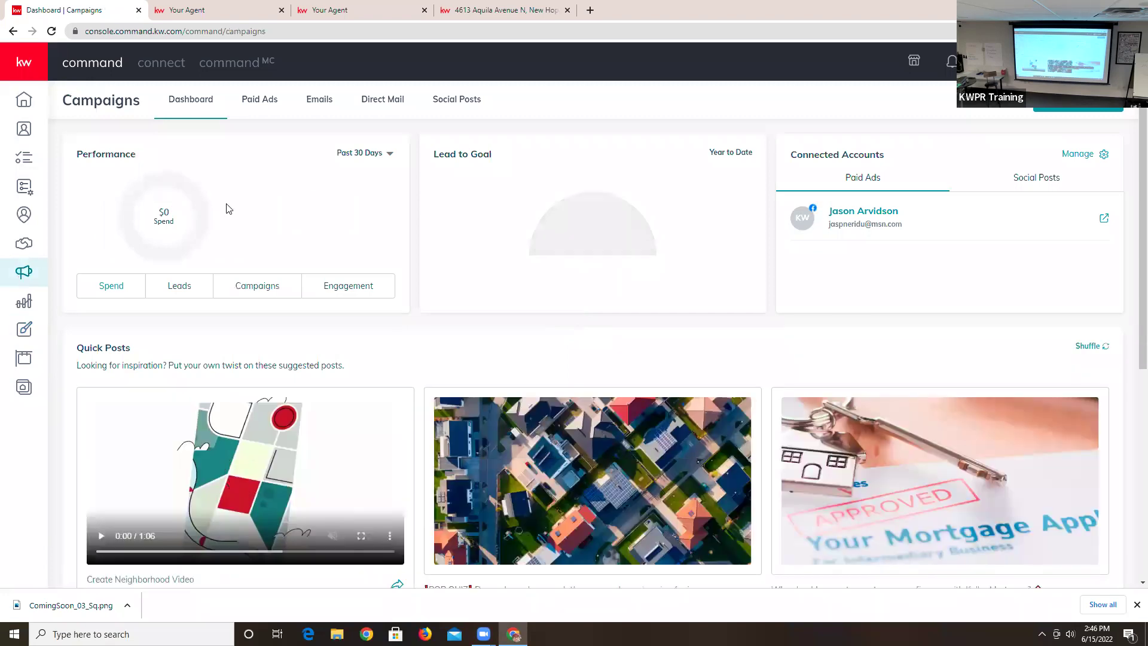
- From the Paid Ads list, create a new Social Ad (Paid) campaign
{"action": "left_click", "coordinate": [266, 101]}
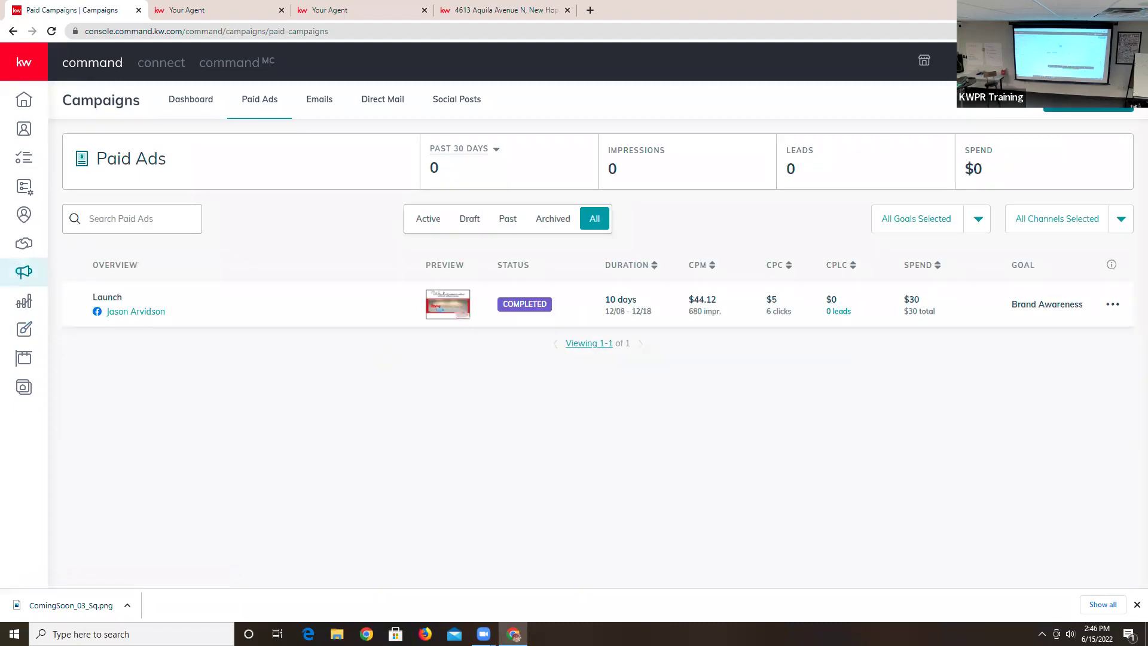
{"action": "left_click", "coordinate": [1087, 108]}
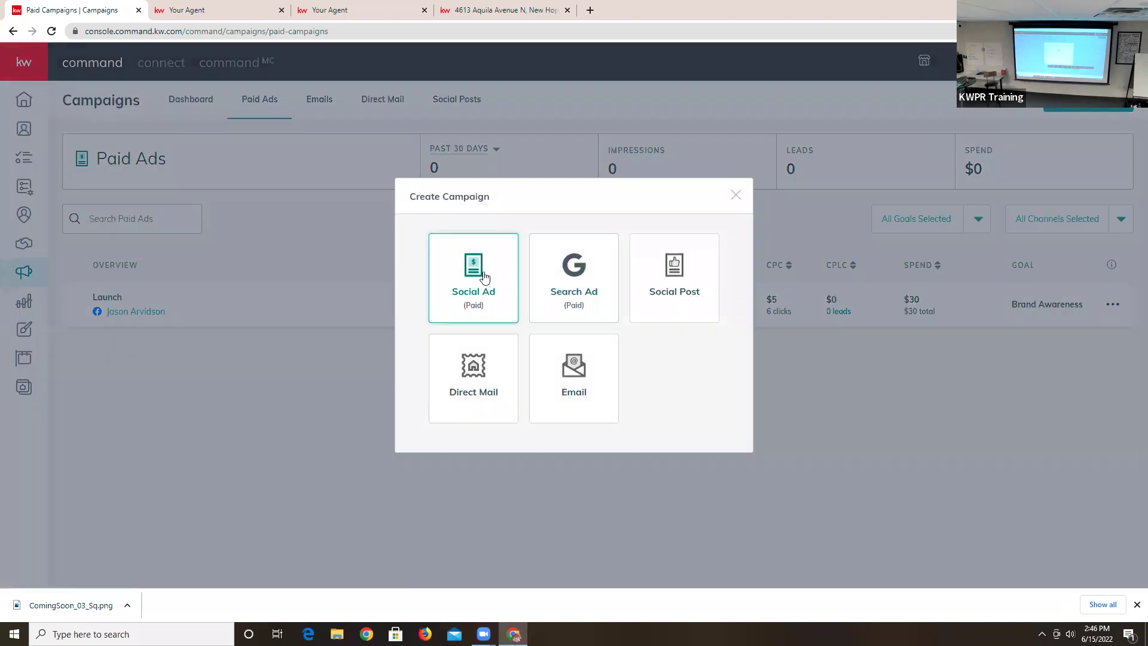
{"action": "left_click", "coordinate": [485, 277]}
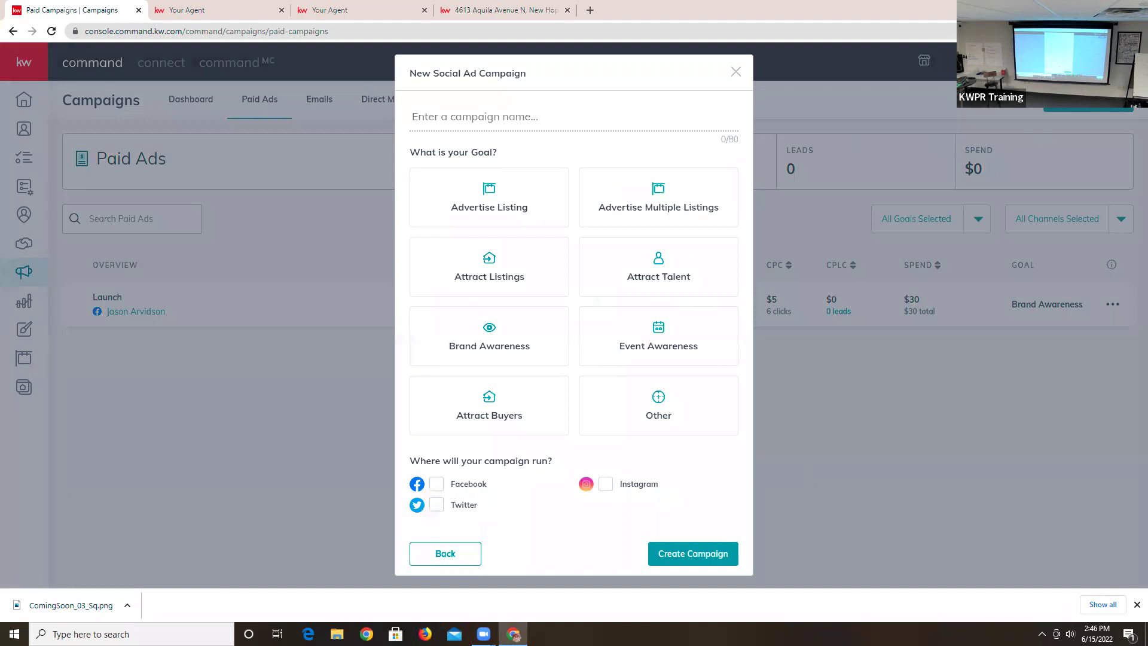
- Choose the Attract Buyers goal with Facebook and Instagram placements
{"action": "left_click", "coordinate": [515, 411]}
{"action": "left_click", "coordinate": [437, 494]}
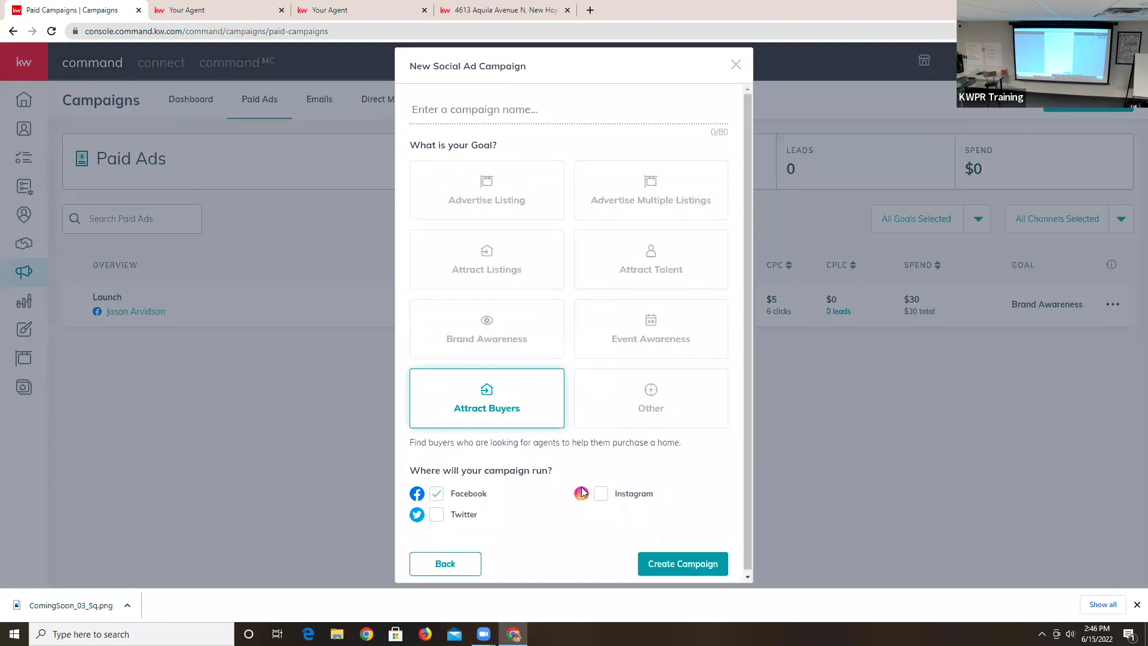
{"action": "left_click", "coordinate": [614, 499]}
{"action": "left_click", "coordinate": [661, 563]}
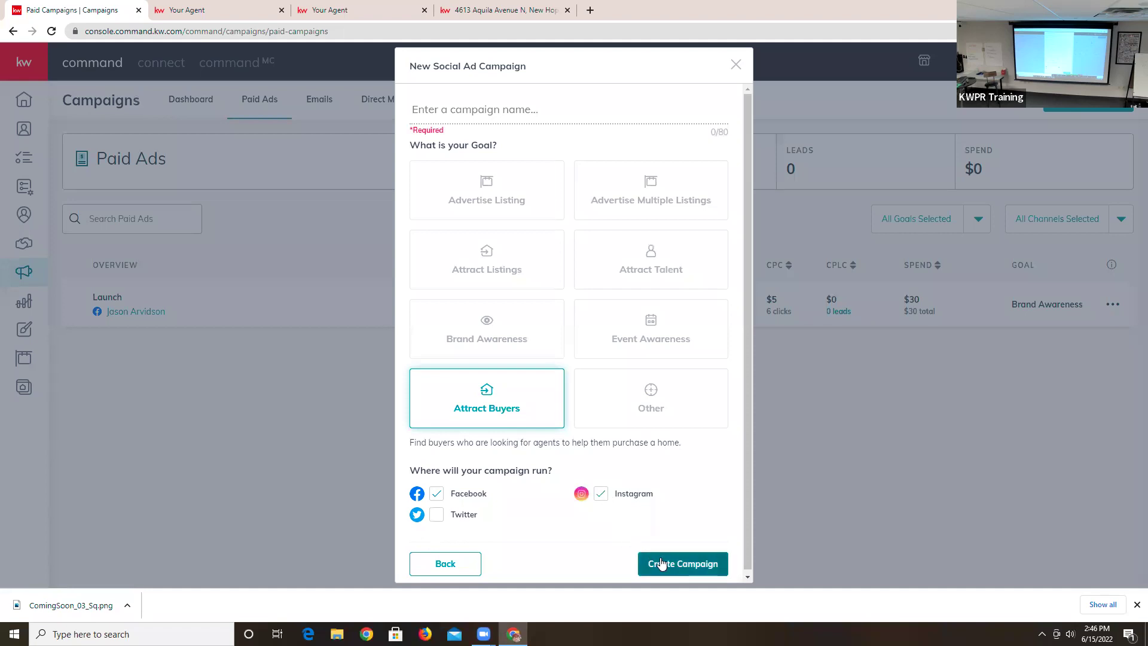
- Name the campaign 'Price Reductions in Century Middle School' and create it
{"action": "left_click", "coordinate": [509, 112]}
{"action": "type", "text": "Price Reduc"}
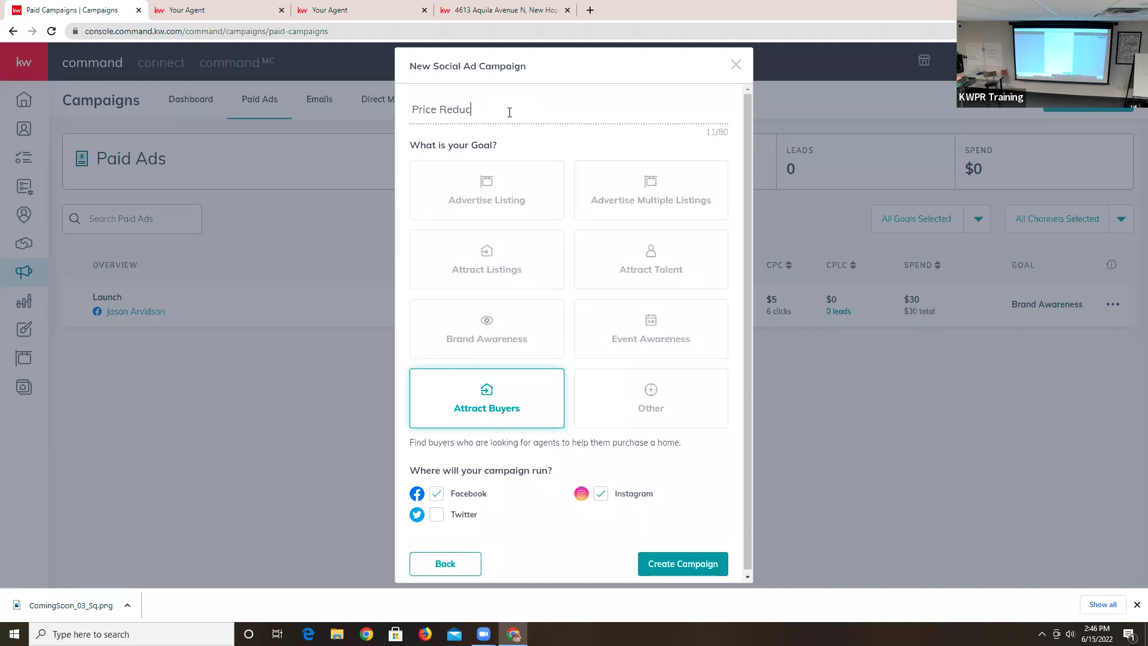
{"action": "type", "text": "tions in Century Middle School"}
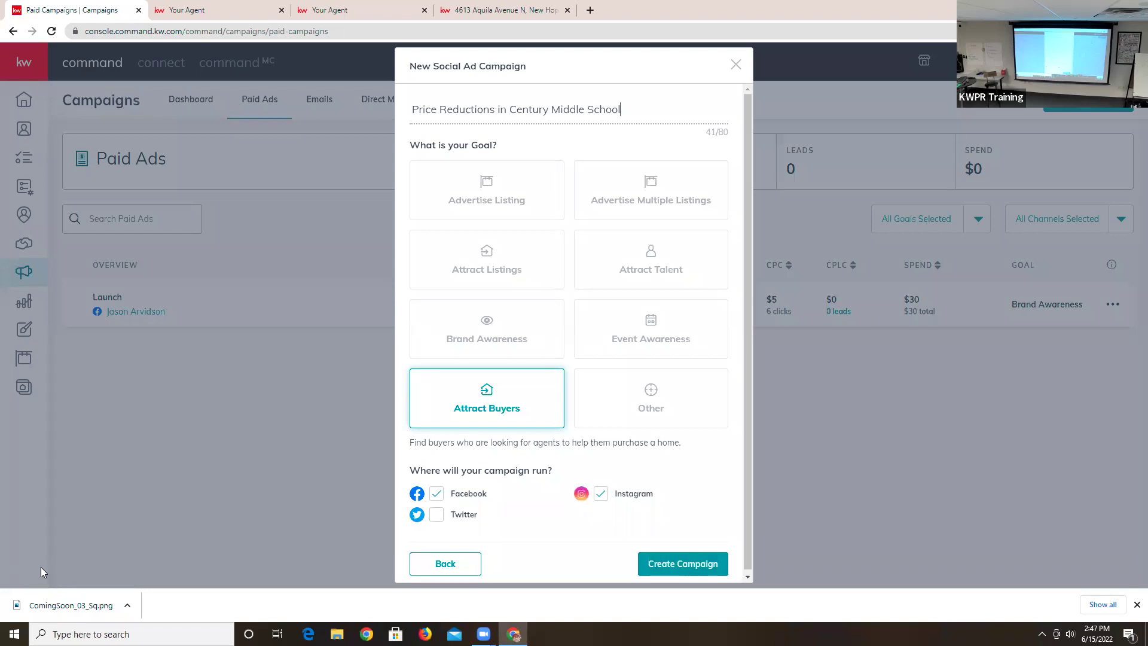
{"action": "left_click", "coordinate": [656, 563]}
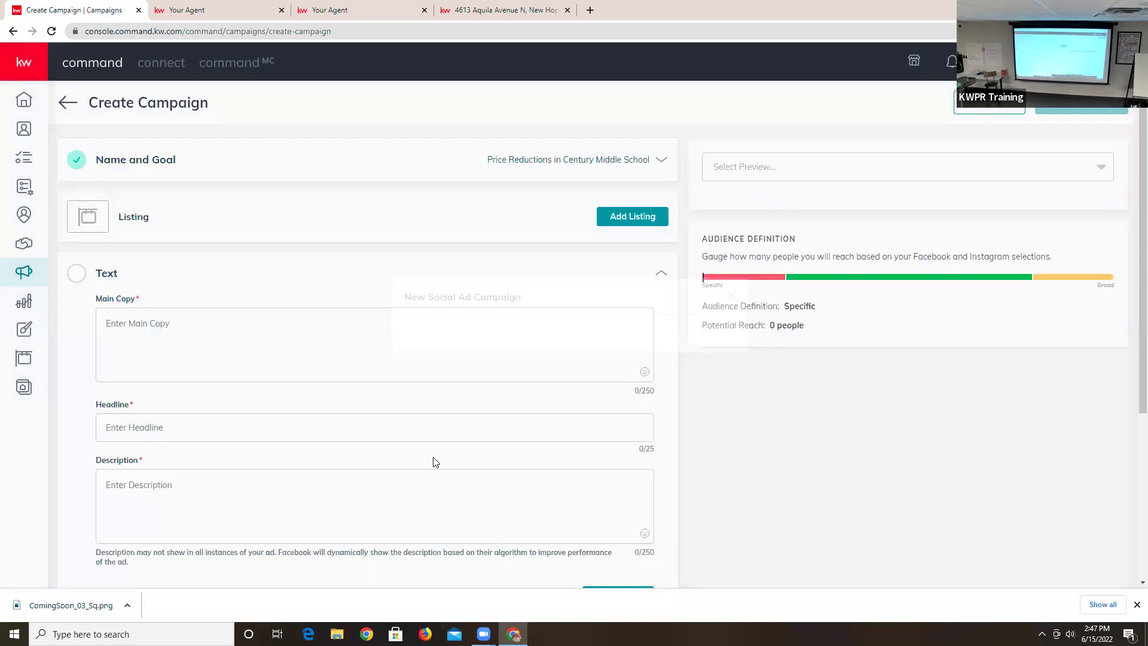
- Switch to the Facebook web feed preview and draft the headline 'Check out these price red'
{"action": "left_click", "coordinate": [468, 217]}
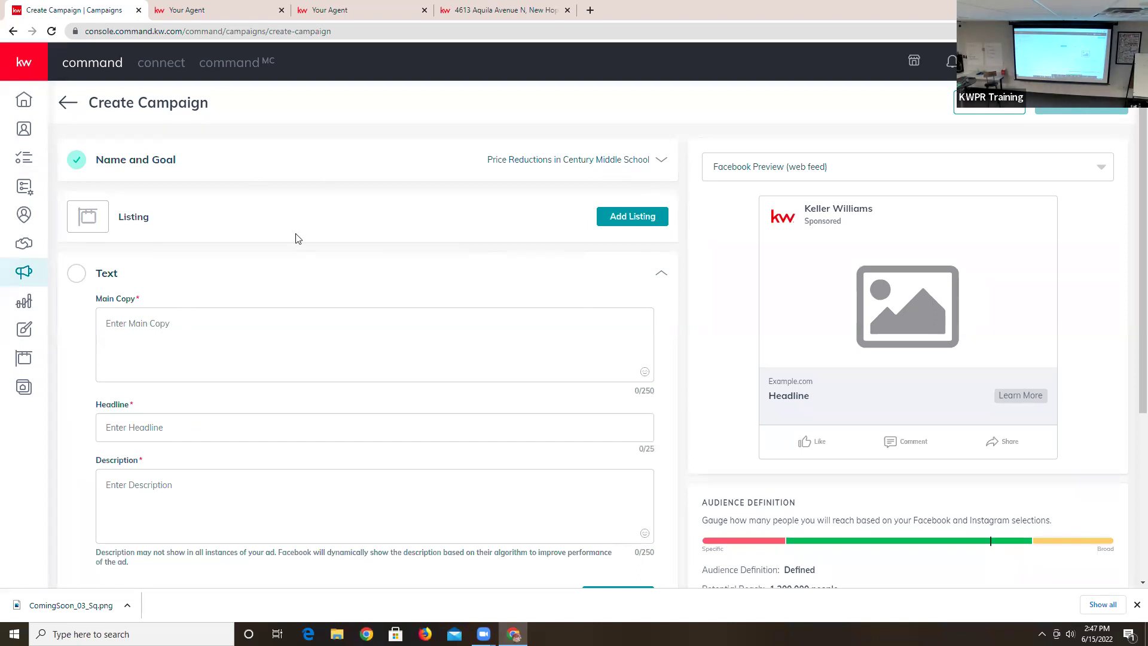
{"action": "scroll", "coordinate": [297, 237], "scroll_direction": "down", "scroll_amount": 1}
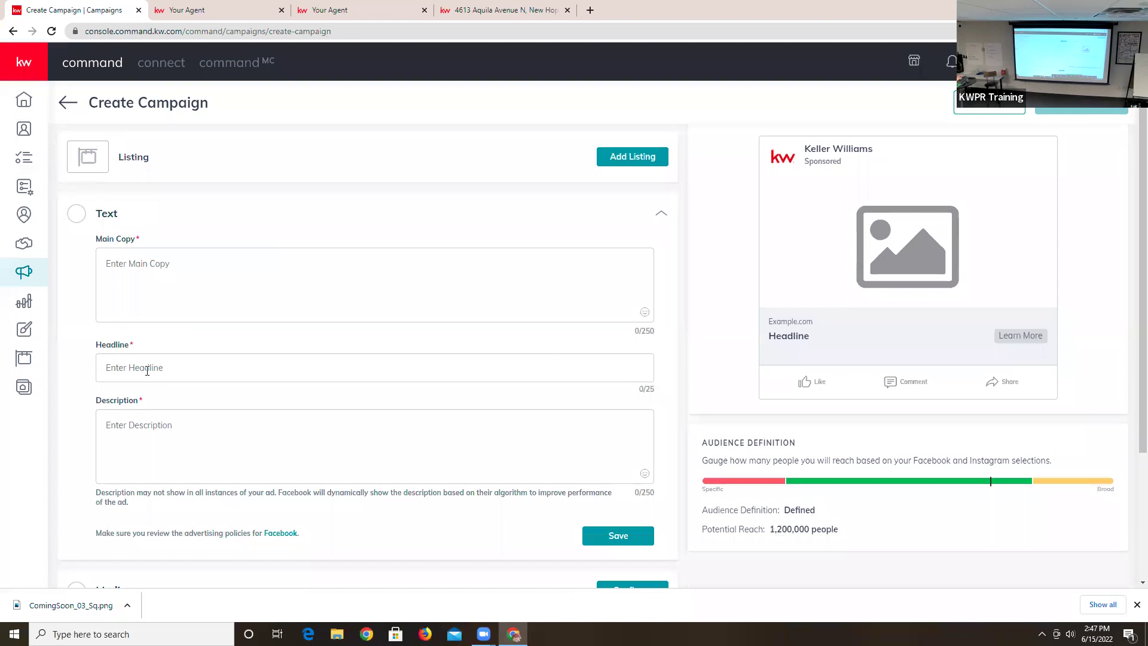
{"action": "type", "text": "CHec"}
{"action": "key", "text": "BackSpace"}
{"action": "key", "text": "BackSpace"}
{"action": "type", "text": "heck out"}
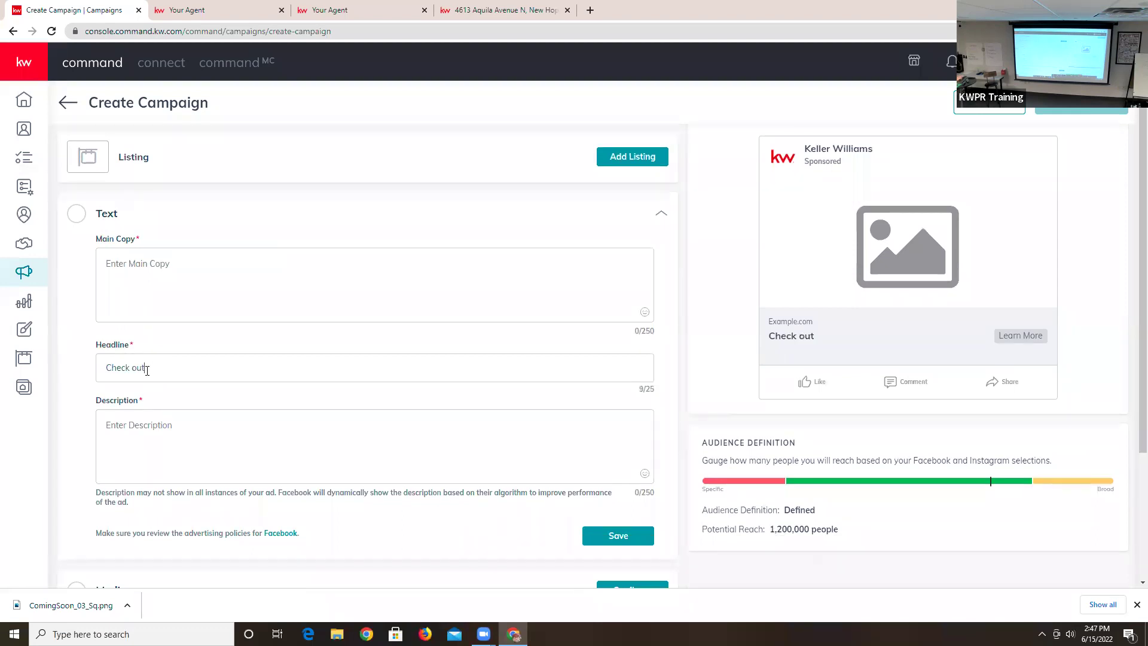
{"action": "type", "text": " these price red"}
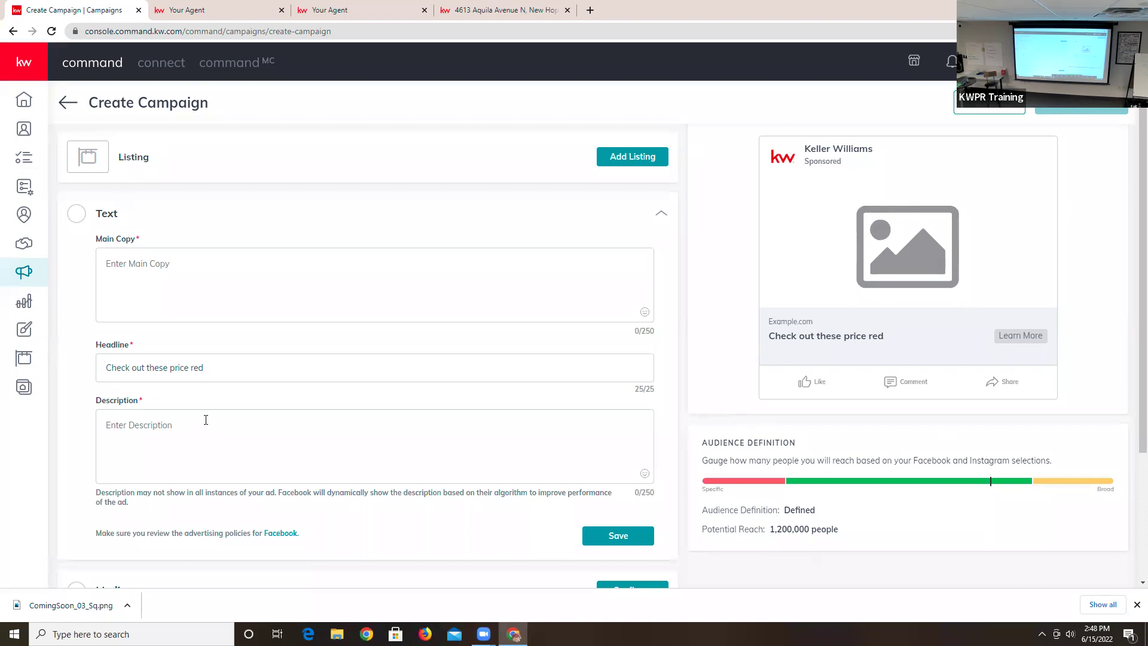
- Replace the headline with 'Price Reductions!'
{"action": "left_click_drag", "start_coordinate": [205, 367], "coordinate": [83, 378]}
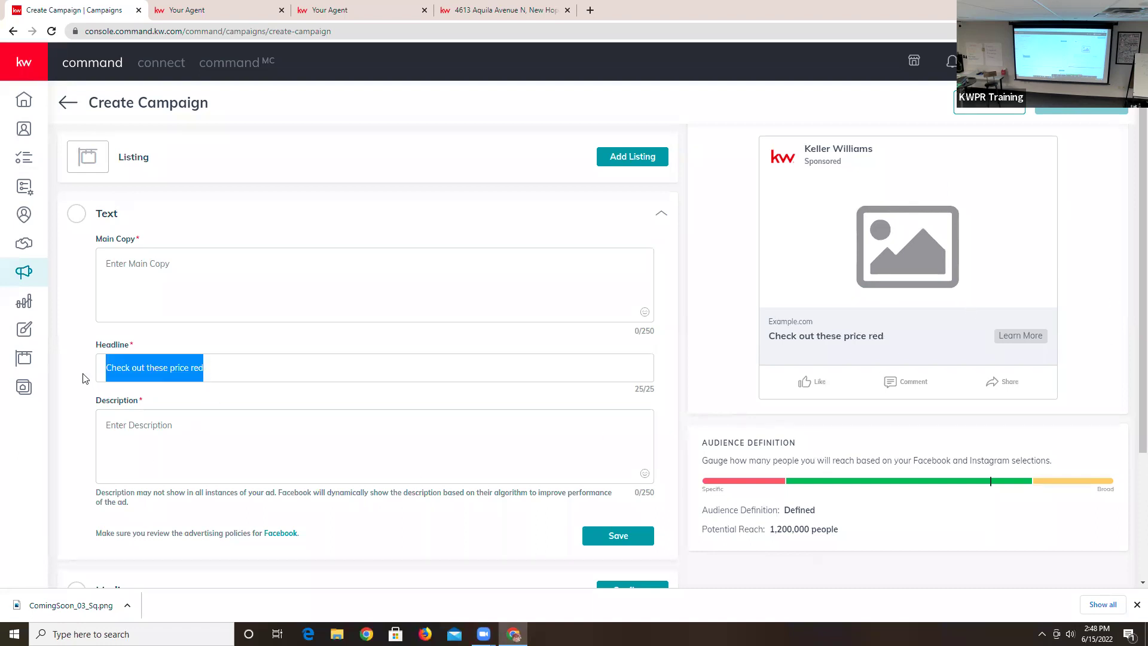
{"action": "type", "text": "L"}
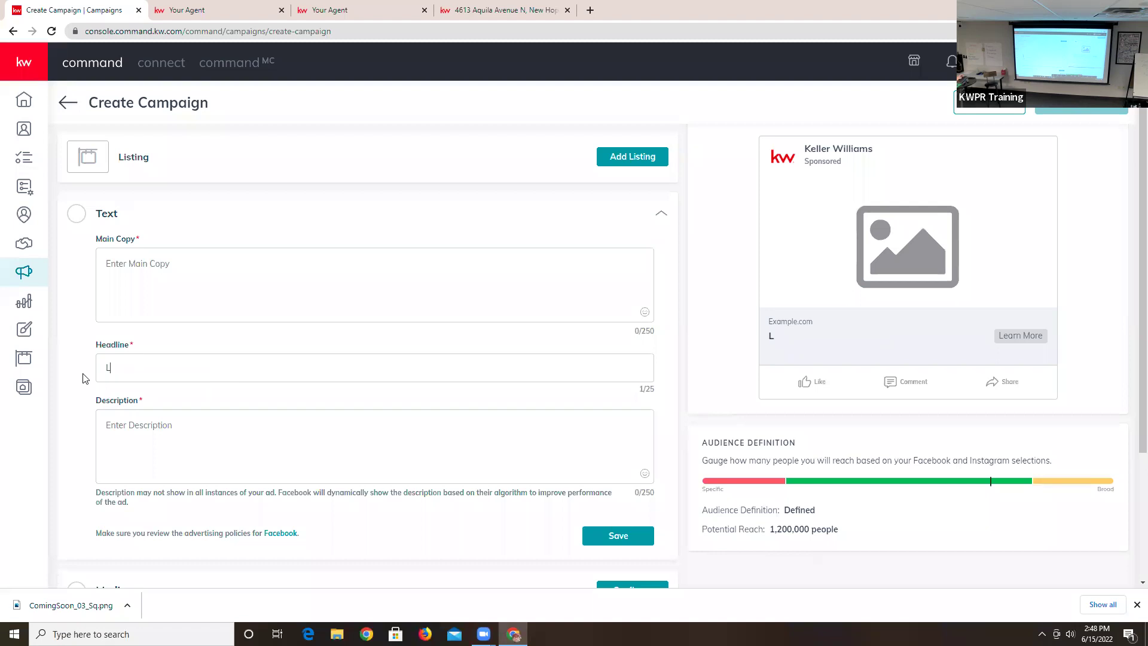
{"action": "key", "text": "BackSpace"}
{"action": "type", "text": "Pri"}
{"action": "type", "text": "ce "}
{"action": "type", "text": "Rer"}
{"action": "type", "text": "duc"}
{"action": "key", "text": "BackSpace"}
{"action": "key", "text": "BackSpace"}
{"action": "key", "text": "BackSpace"}
{"action": "type", "text": "ductions!"}
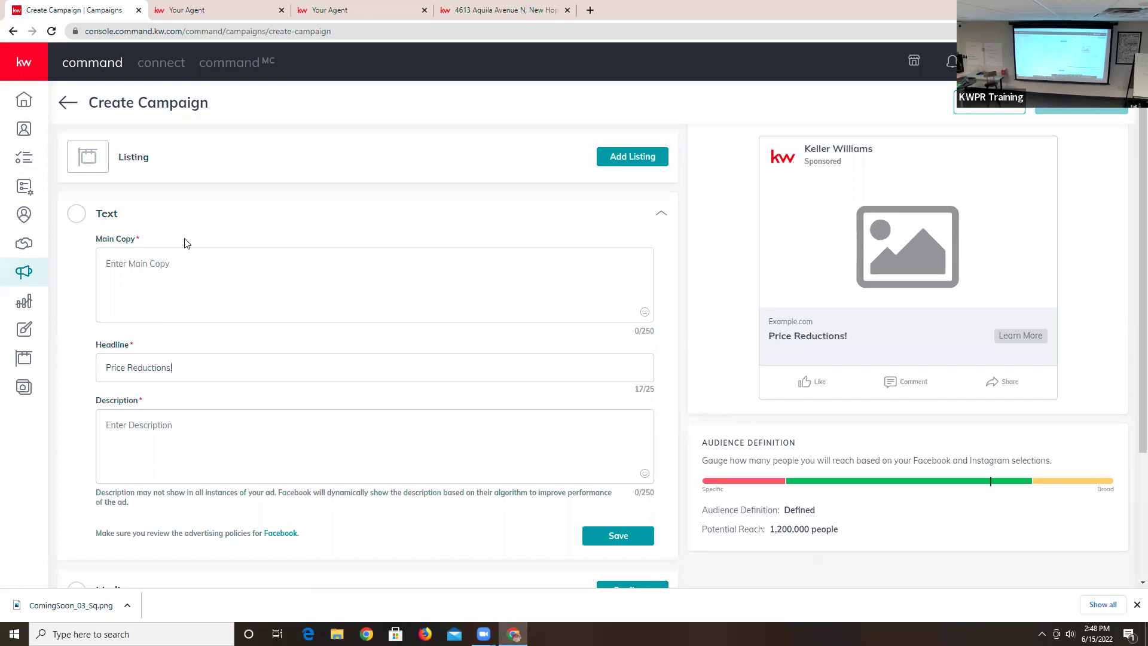
{"action": "left_click", "coordinate": [154, 269]}
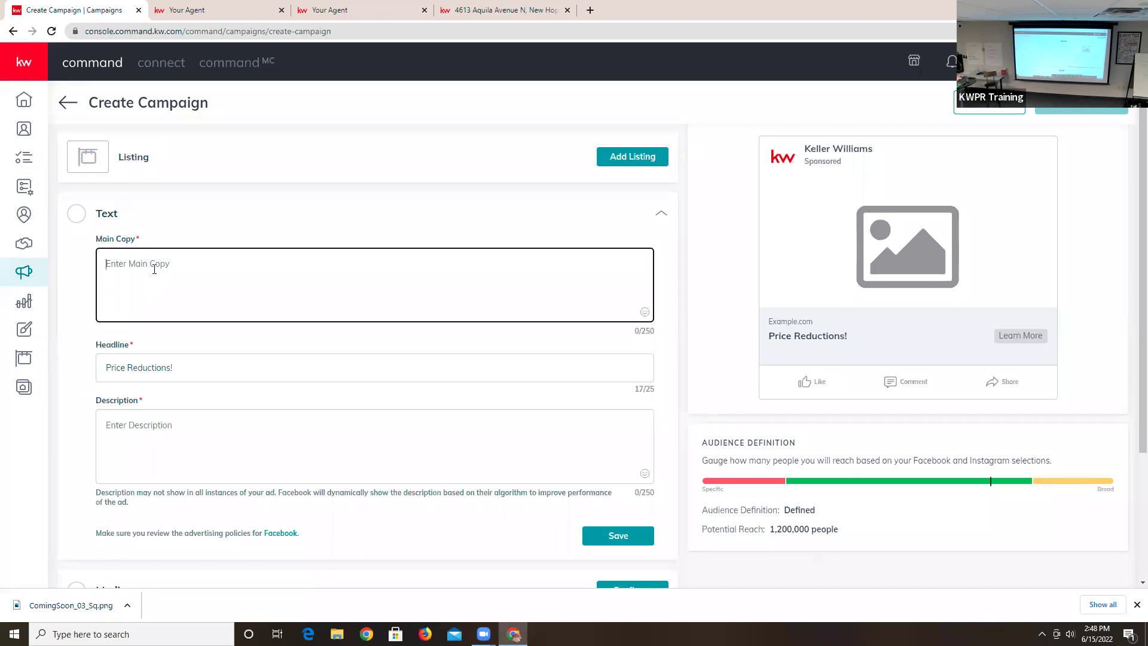
- Begin the main copy with 'Check out these price reductions! Click' and expand the Text settings
{"action": "type", "text": "C"}
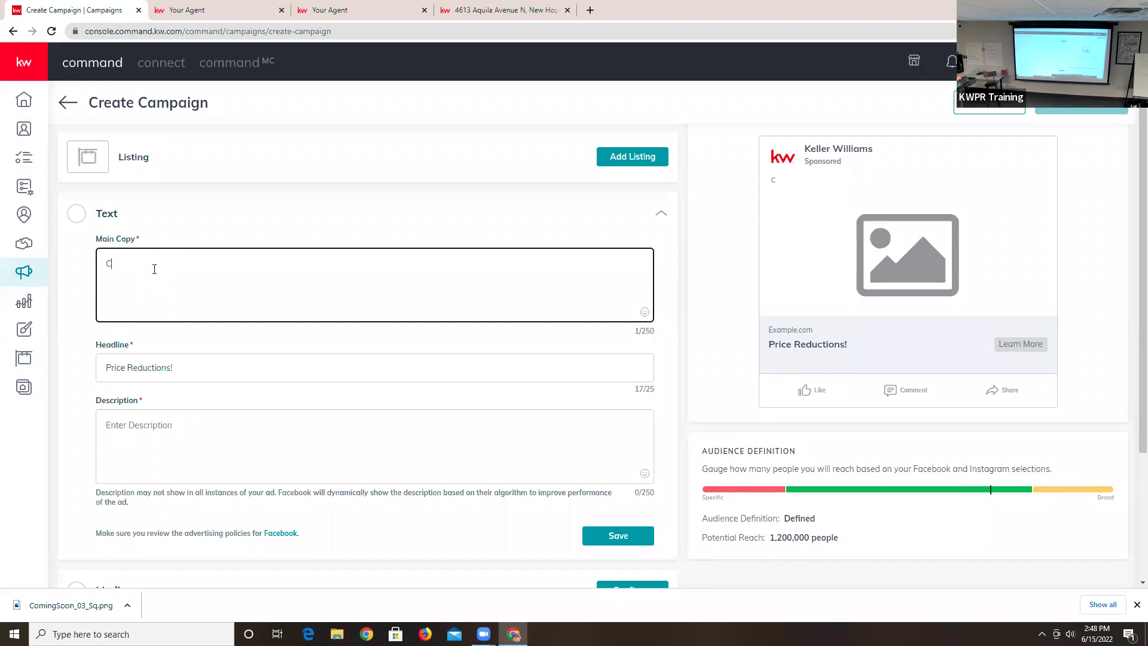
{"action": "type", "text": "heck out these recent"}
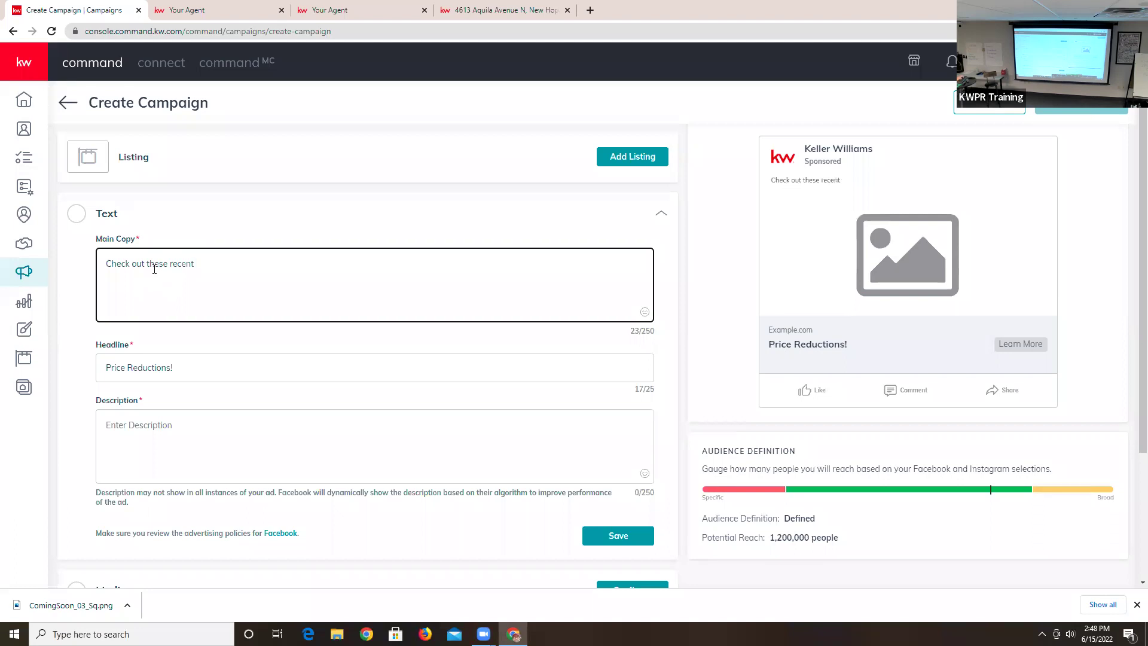
{"action": "type", "text": "price reductions!  Click"}
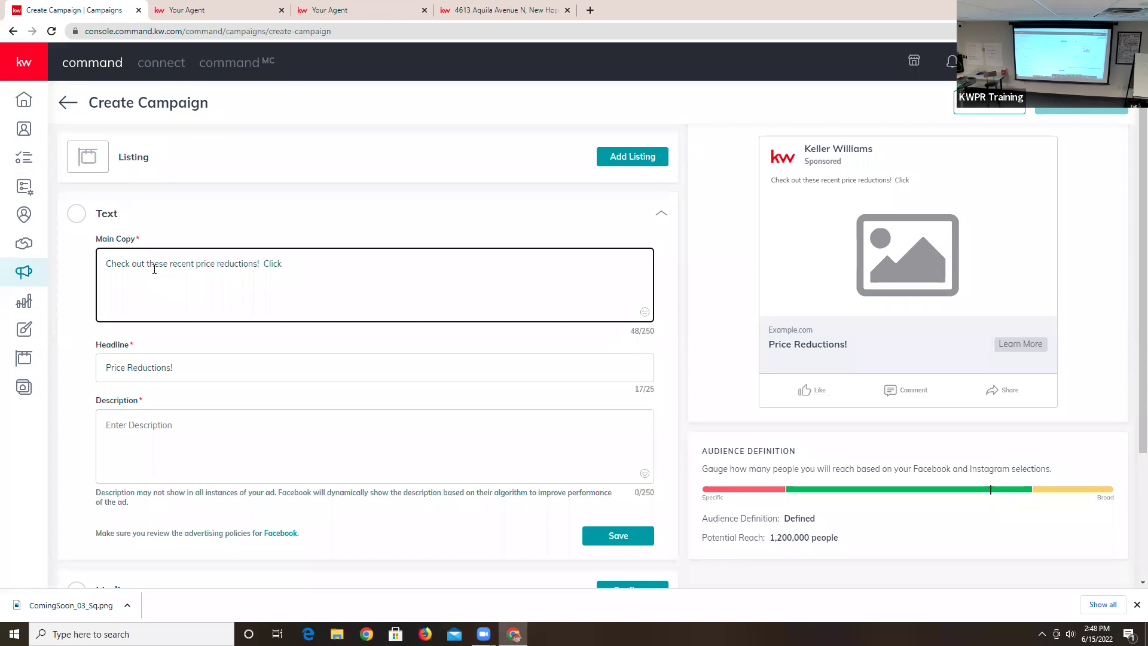
{"action": "scroll", "coordinate": [257, 367], "scroll_direction": "down", "scroll_amount": 3}
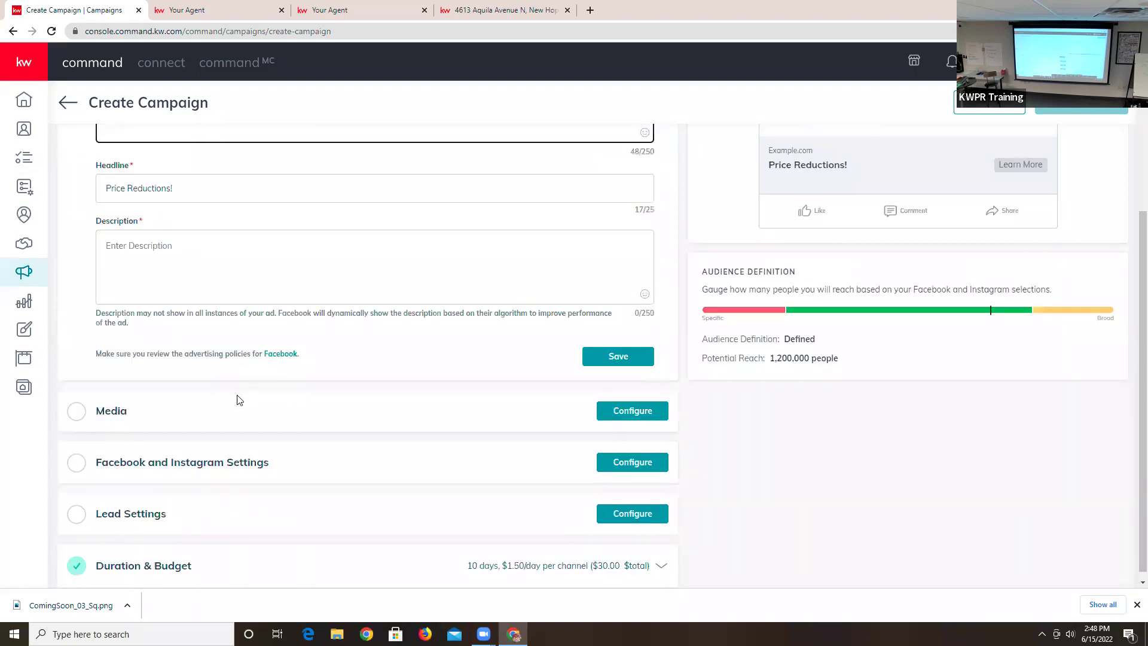
{"action": "scroll", "coordinate": [239, 399], "scroll_direction": "up", "scroll_amount": 2}
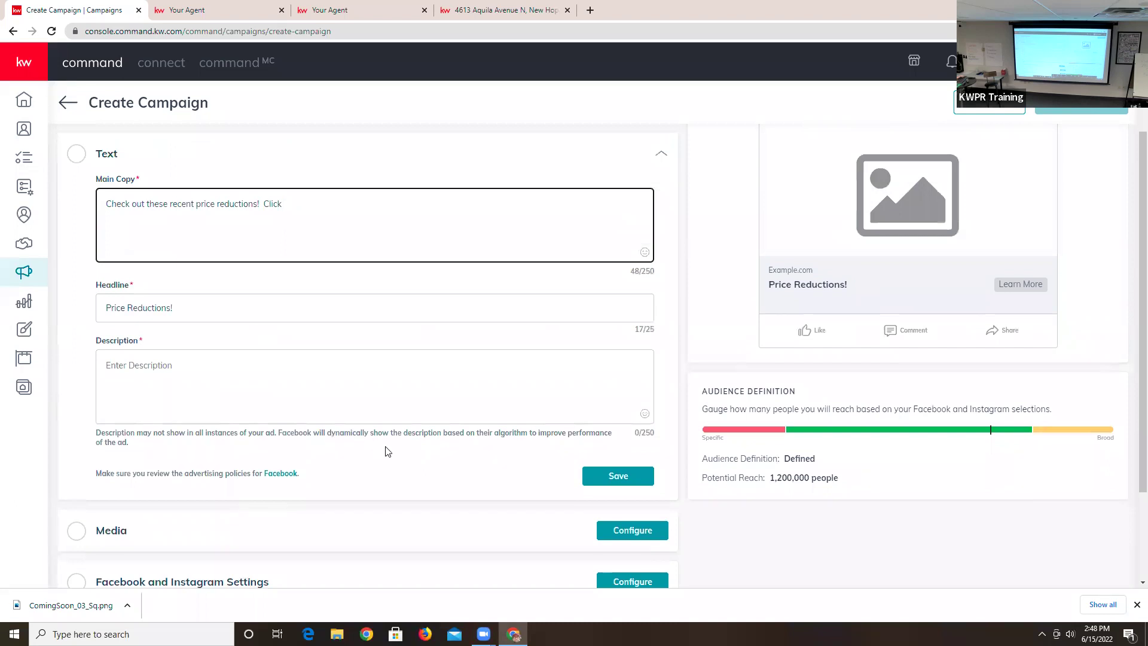
{"action": "scroll", "coordinate": [389, 449], "scroll_direction": "down", "scroll_amount": 2}
{"action": "left_click", "coordinate": [627, 458]}
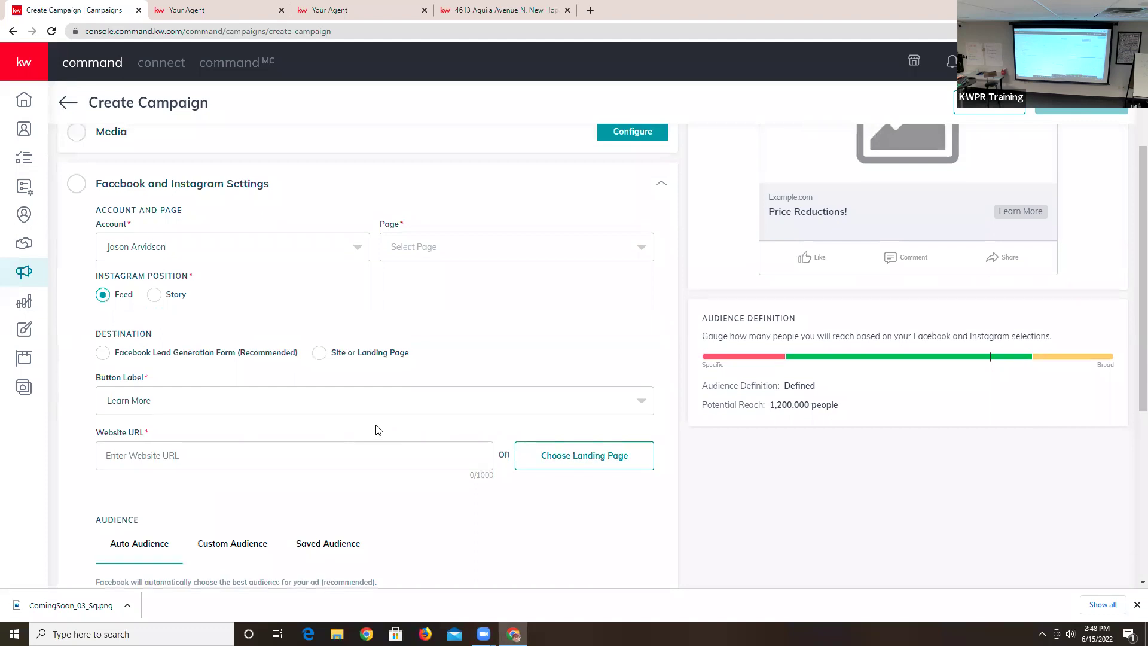
{"action": "scroll", "coordinate": [378, 430], "scroll_direction": "up", "scroll_amount": 2}
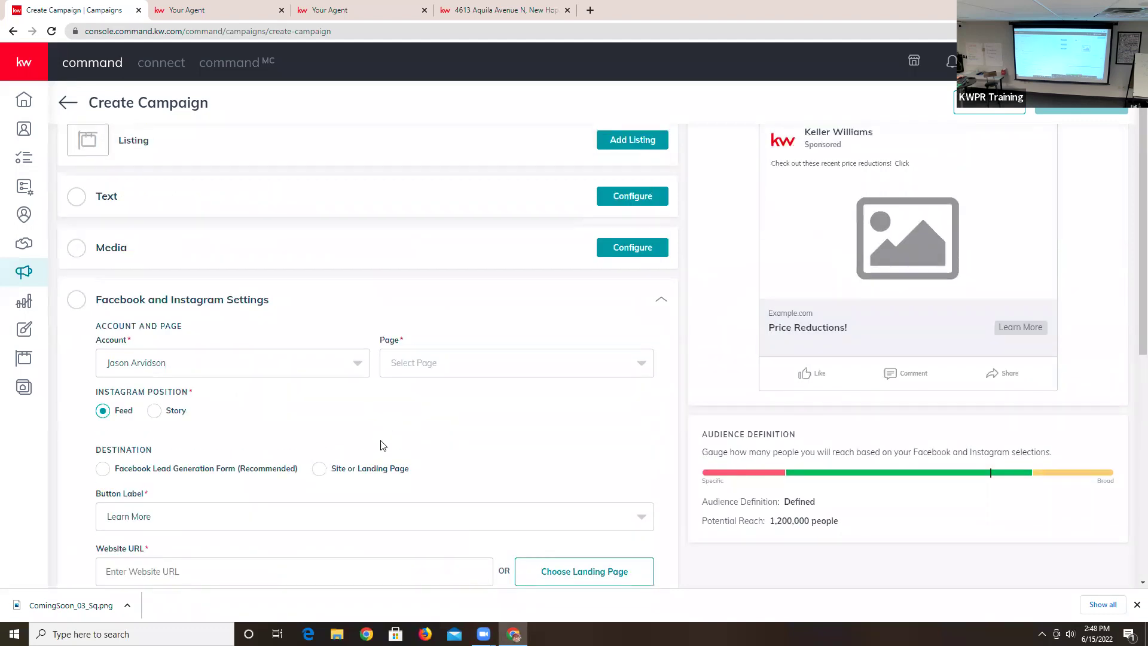
{"action": "scroll", "coordinate": [328, 323], "scroll_direction": "up", "scroll_amount": 2}
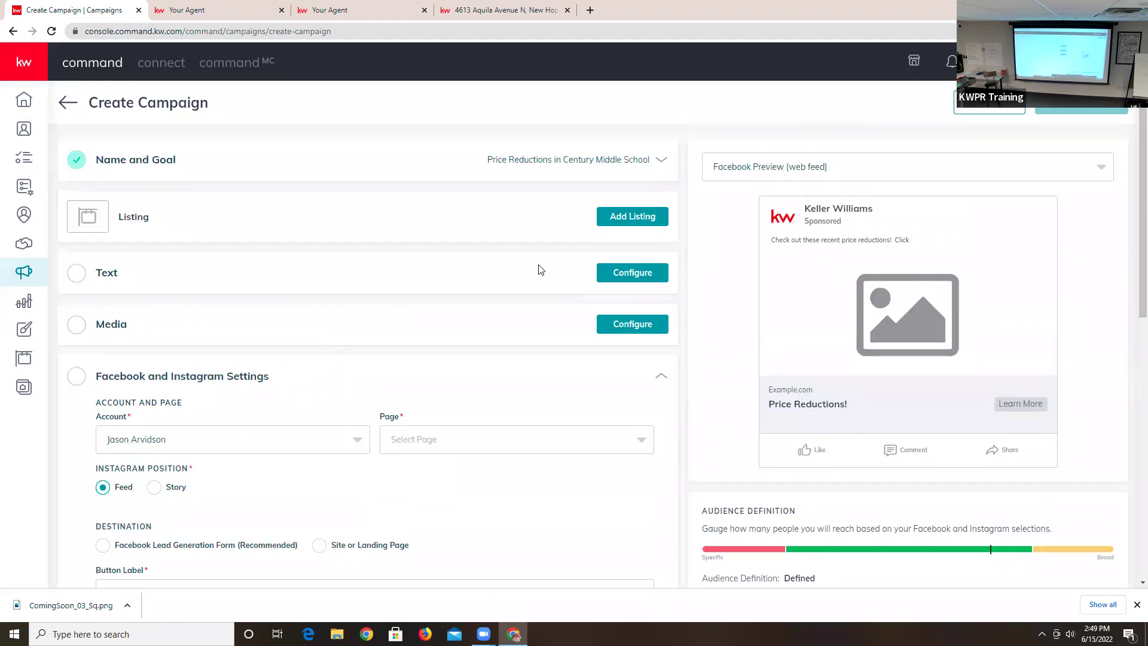
{"action": "left_click", "coordinate": [620, 273]}
- Finish the main copy with 'Learn More to see them!'
{"action": "left_click", "coordinate": [339, 330]}
{"action": "type", "text": "Lewa"}
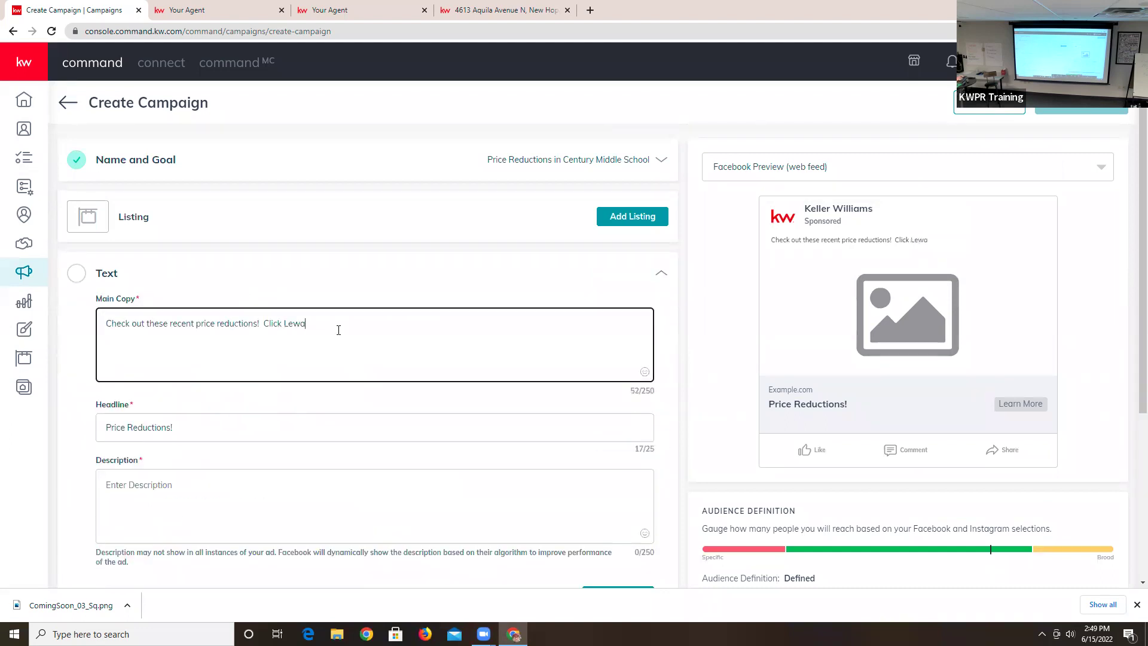
{"action": "key", "text": "BackSpace"}
{"action": "type", "text": "o"}
{"action": "type", "text": "rn MOre"}
{"action": "key", "text": "BackSpace"}
{"action": "key", "text": "BackSpace"}
{"action": "type", "text": "ore to see them!"}
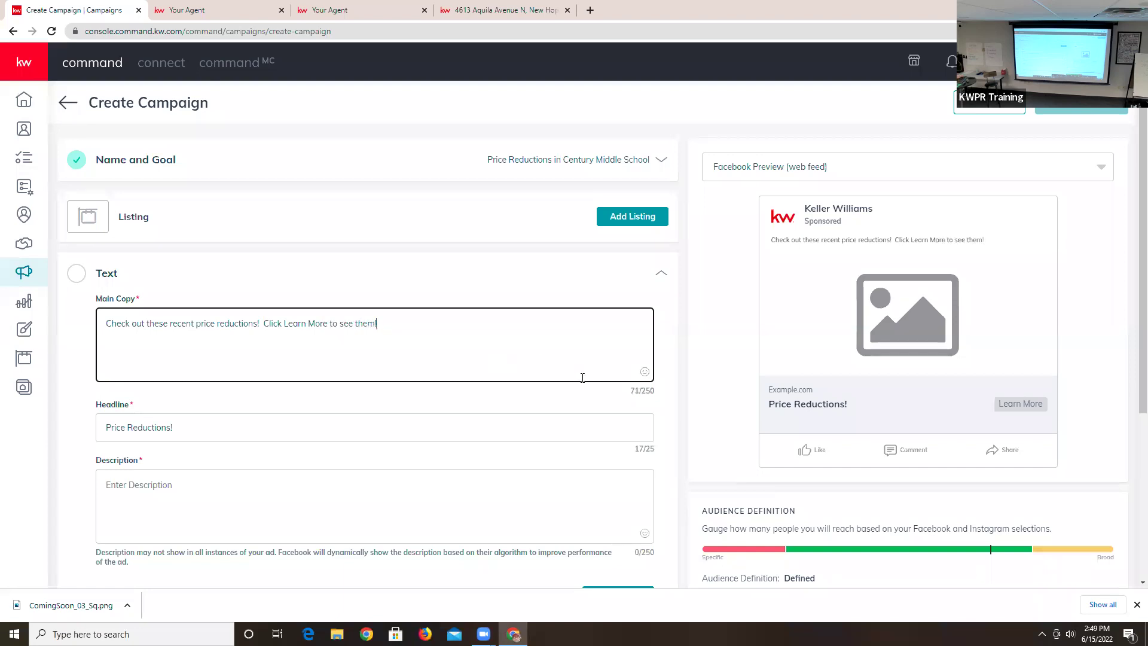
- Frame the main copy with house emojis at start and end, and add a dollar emoji
{"action": "left_click", "coordinate": [644, 372]}
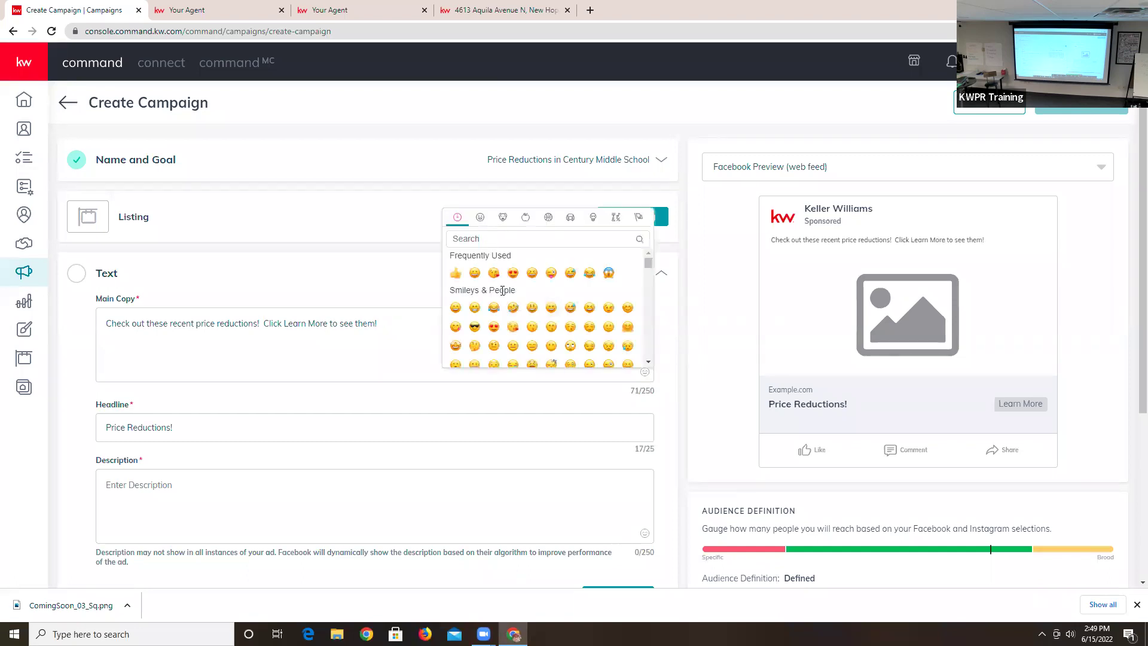
{"action": "scroll", "coordinate": [506, 290], "scroll_direction": "down", "scroll_amount": 6}
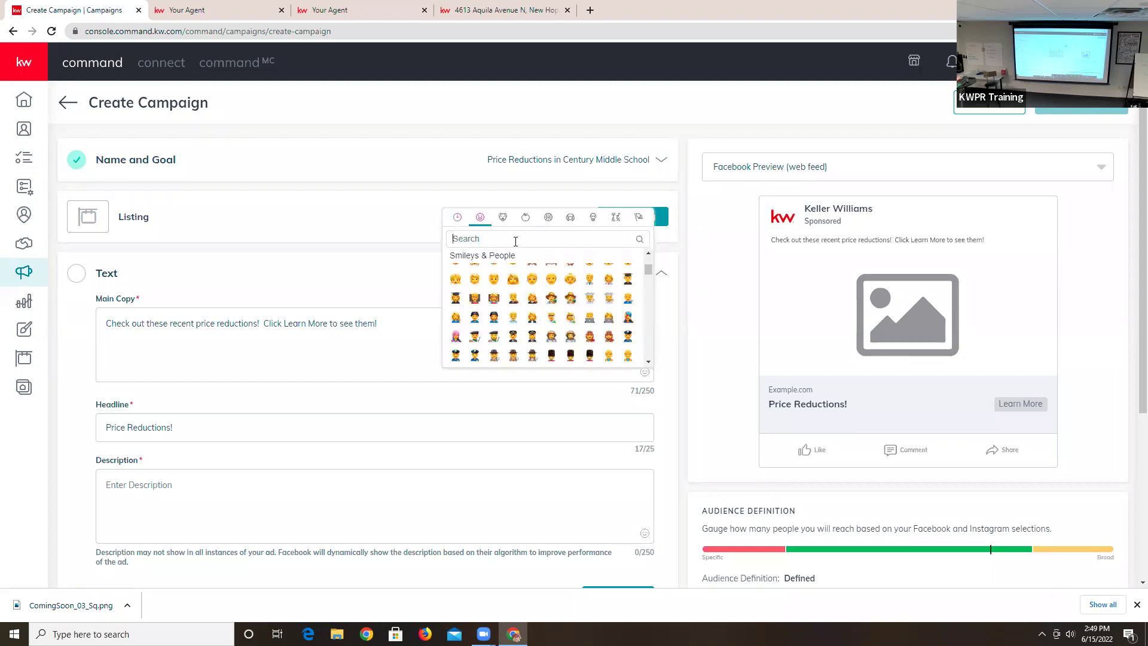
{"action": "type", "text": "house"}
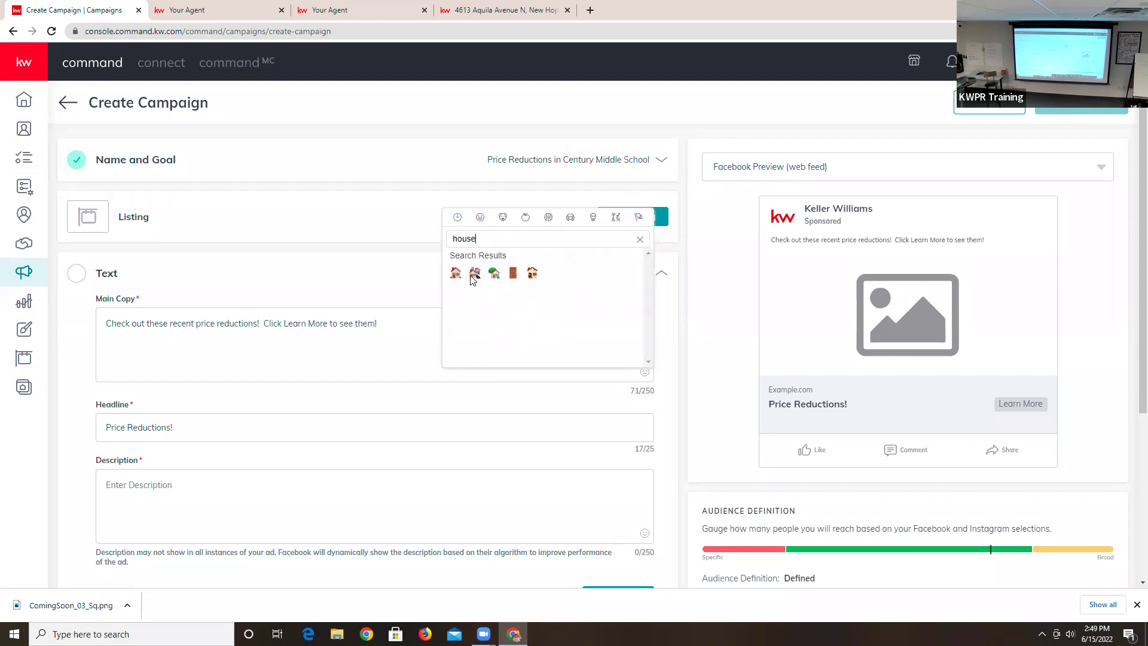
{"action": "left_click", "coordinate": [455, 272]}
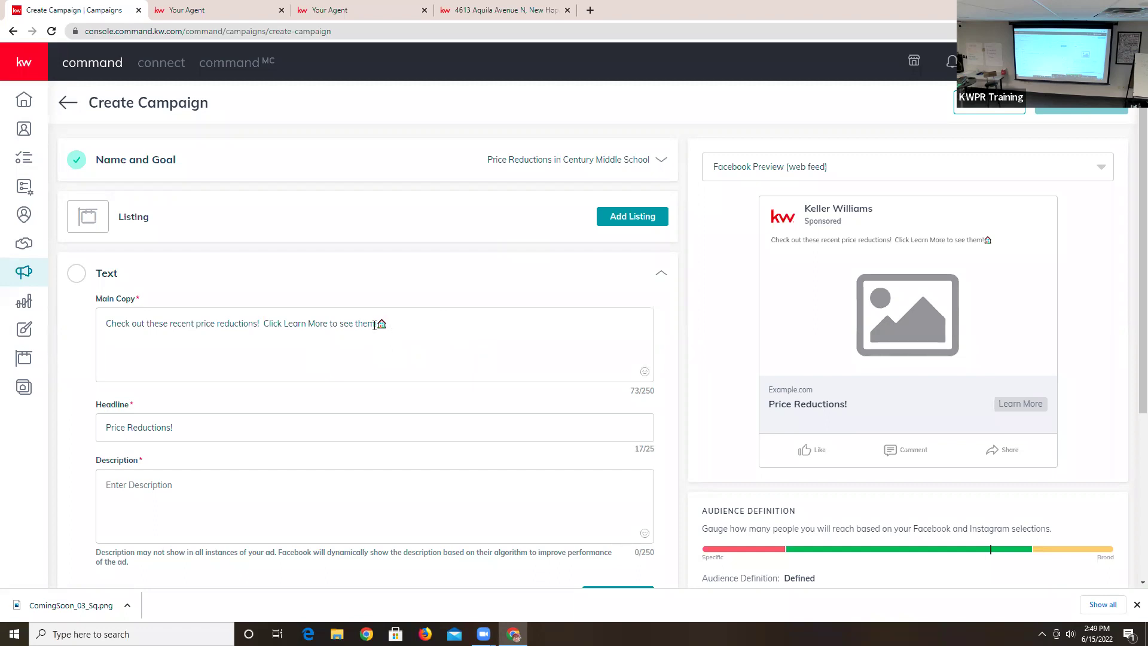
{"action": "left_click_drag", "start_coordinate": [375, 323], "coordinate": [391, 323]}
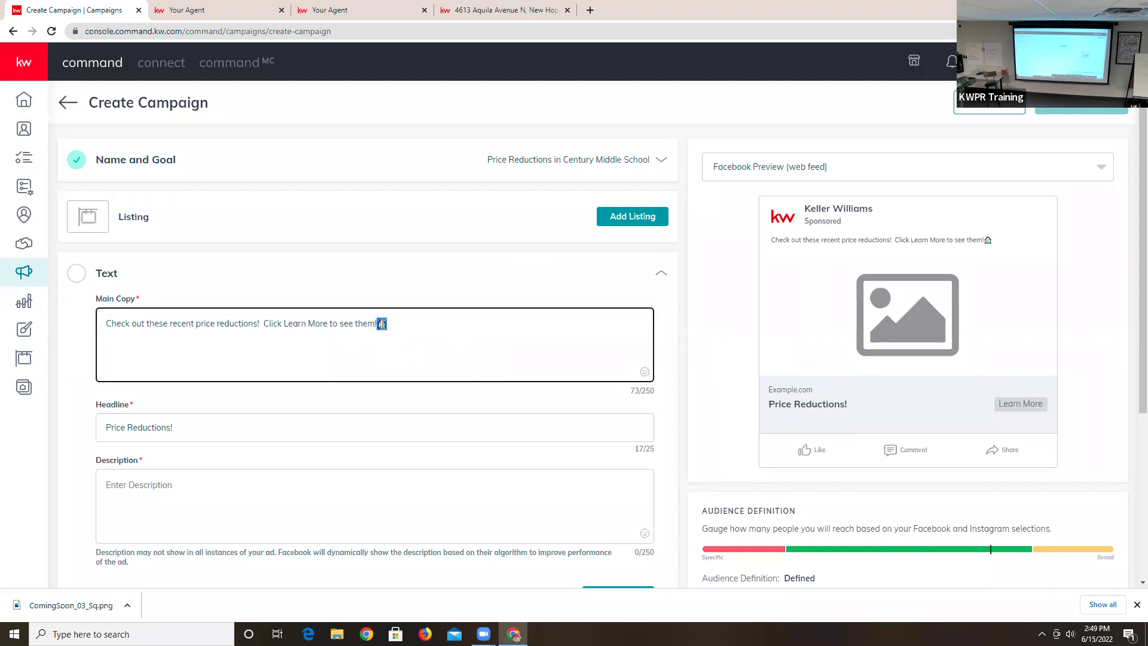
{"action": "right_click", "coordinate": [391, 323]}
{"action": "left_click", "coordinate": [421, 370]}
{"action": "left_click", "coordinate": [108, 325]}
{"action": "right_click", "coordinate": [106, 325]}
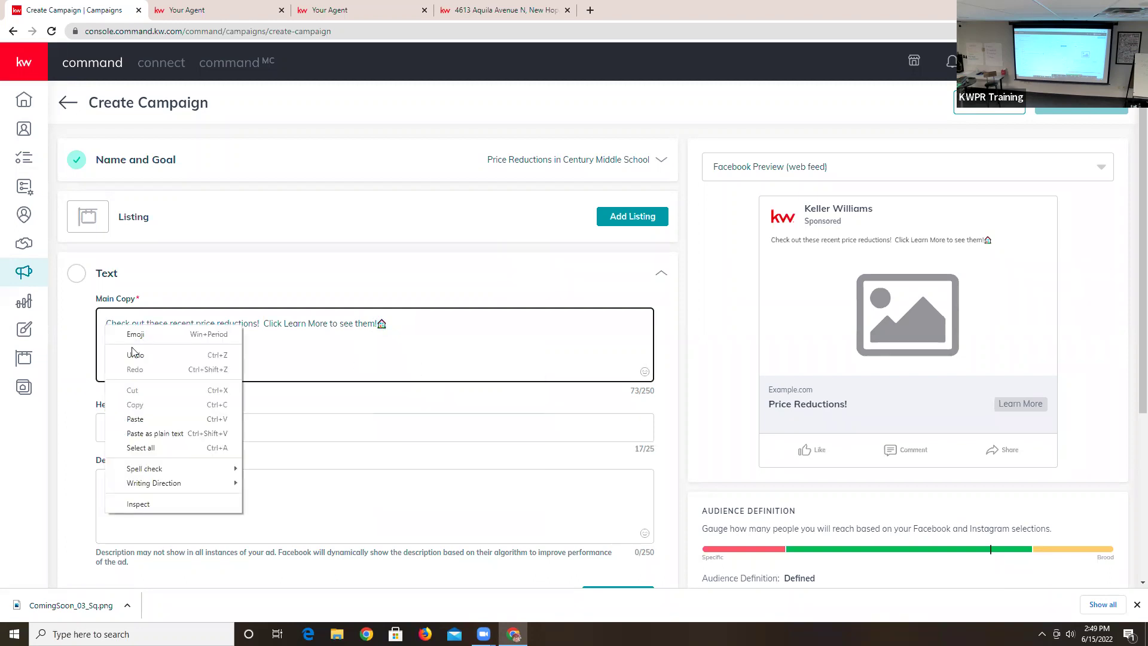
{"action": "left_click", "coordinate": [149, 419]}
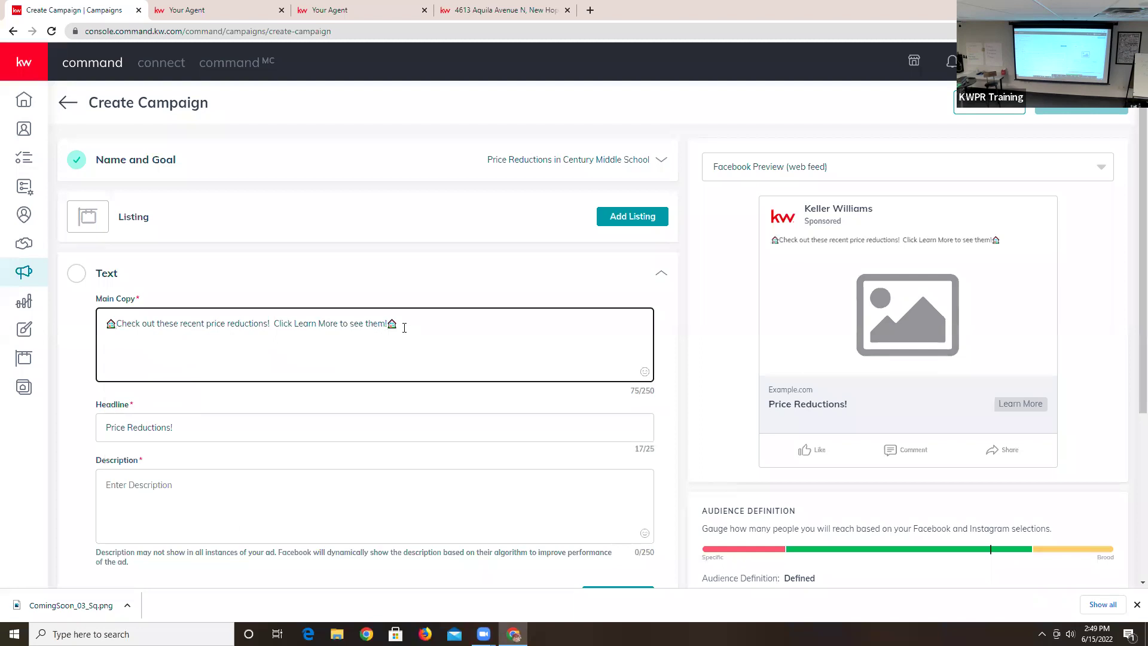
{"action": "left_click", "coordinate": [643, 373]}
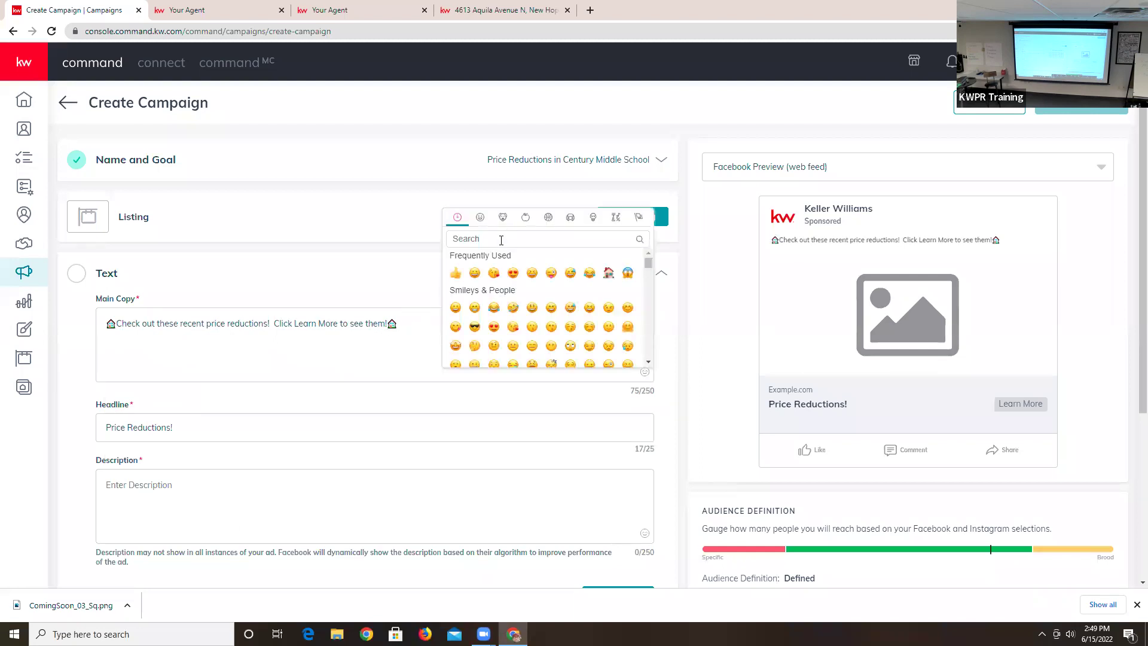
{"action": "type", "text": "money"}
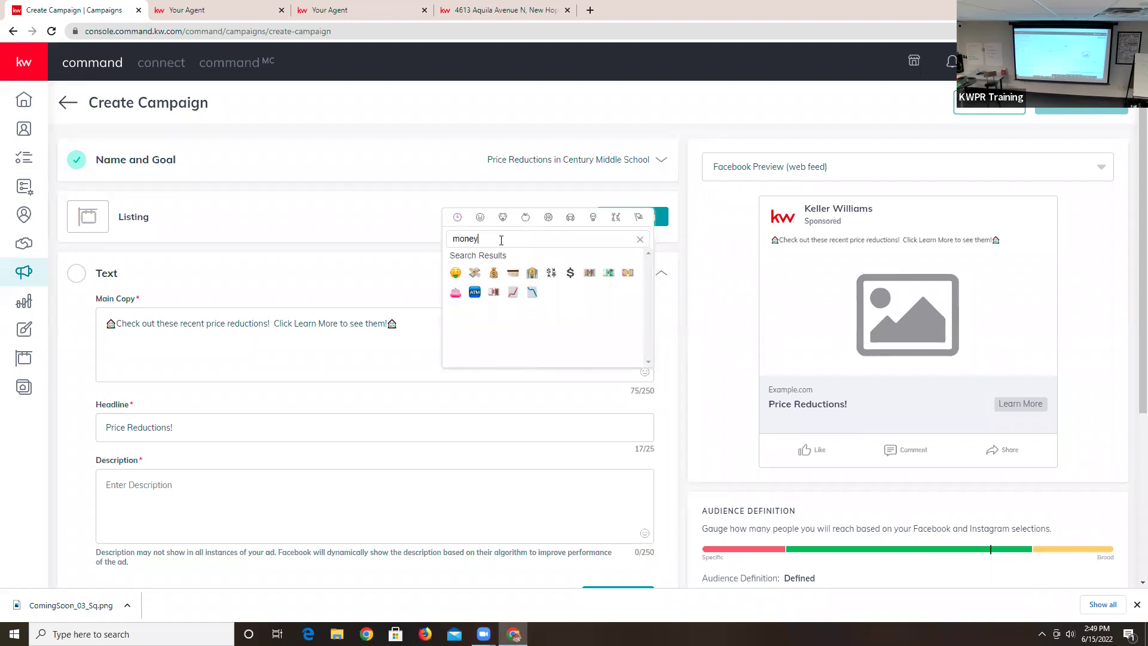
{"action": "left_click", "coordinate": [571, 274]}
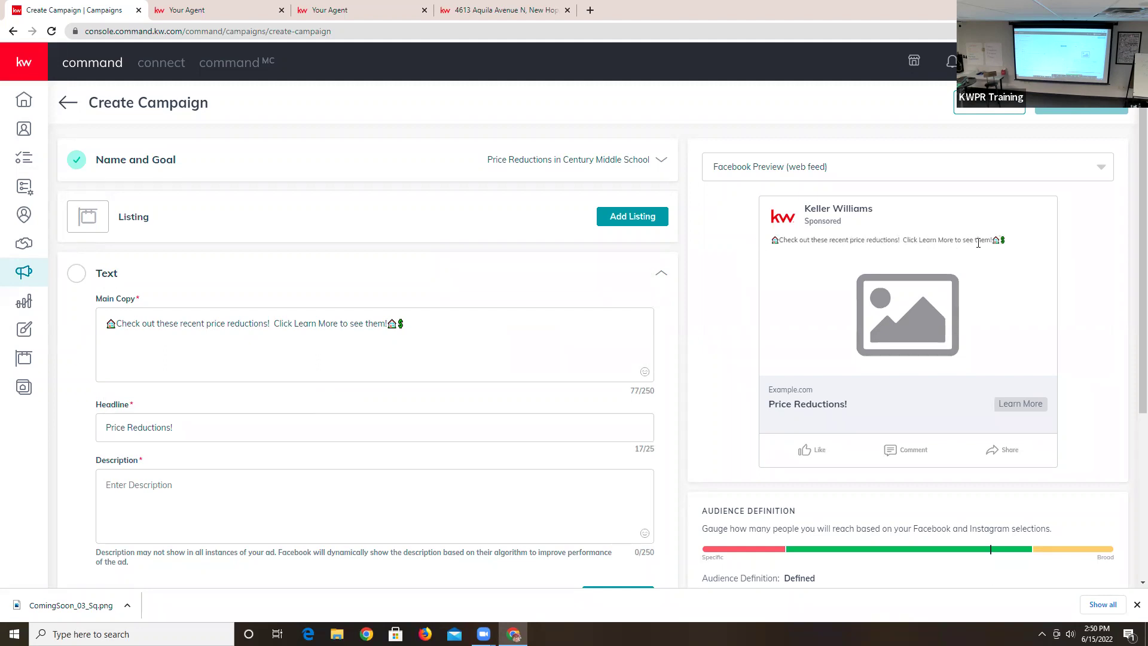
- Enter the description 'Exciting saving in Lakeville' and save the ad text
{"action": "scroll", "coordinate": [317, 475], "scroll_direction": "down", "scroll_amount": 2}
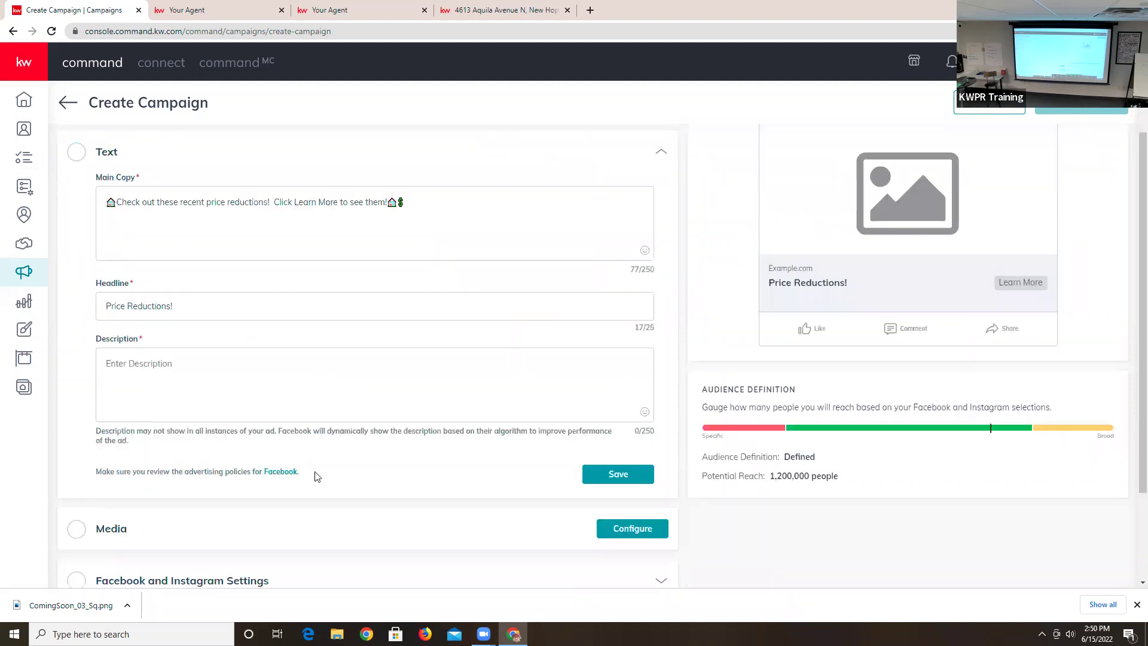
{"action": "scroll", "coordinate": [317, 475], "scroll_direction": "down", "scroll_amount": 1}
{"action": "scroll", "coordinate": [275, 322], "scroll_direction": "down", "scroll_amount": 1}
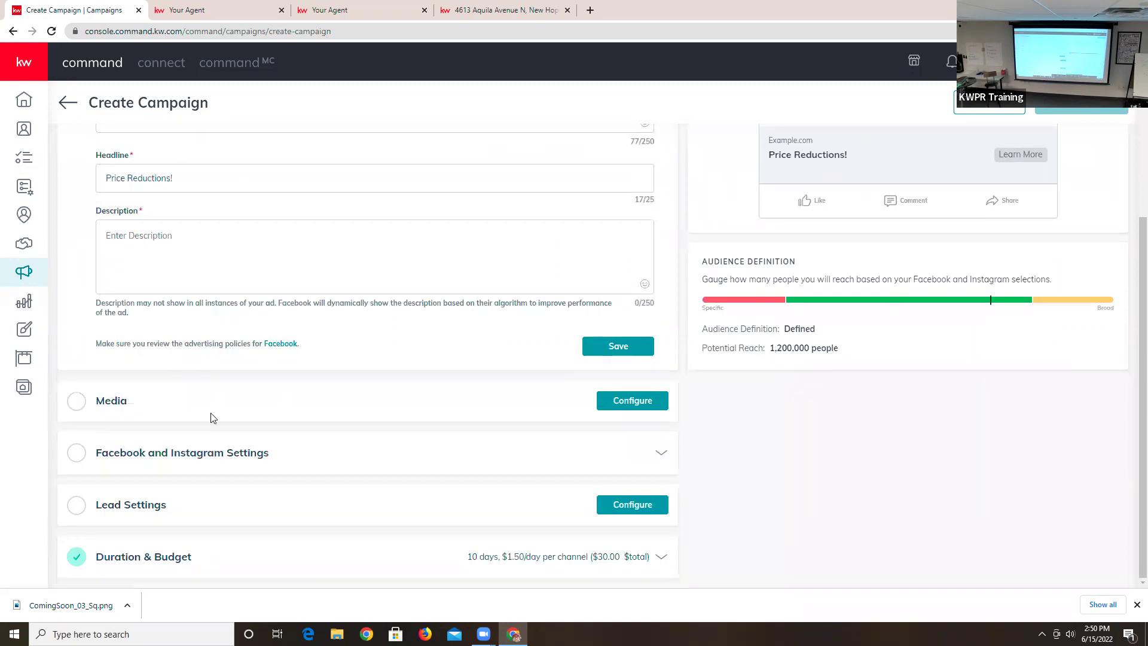
{"action": "scroll", "coordinate": [402, 354], "scroll_direction": "up", "scroll_amount": 4}
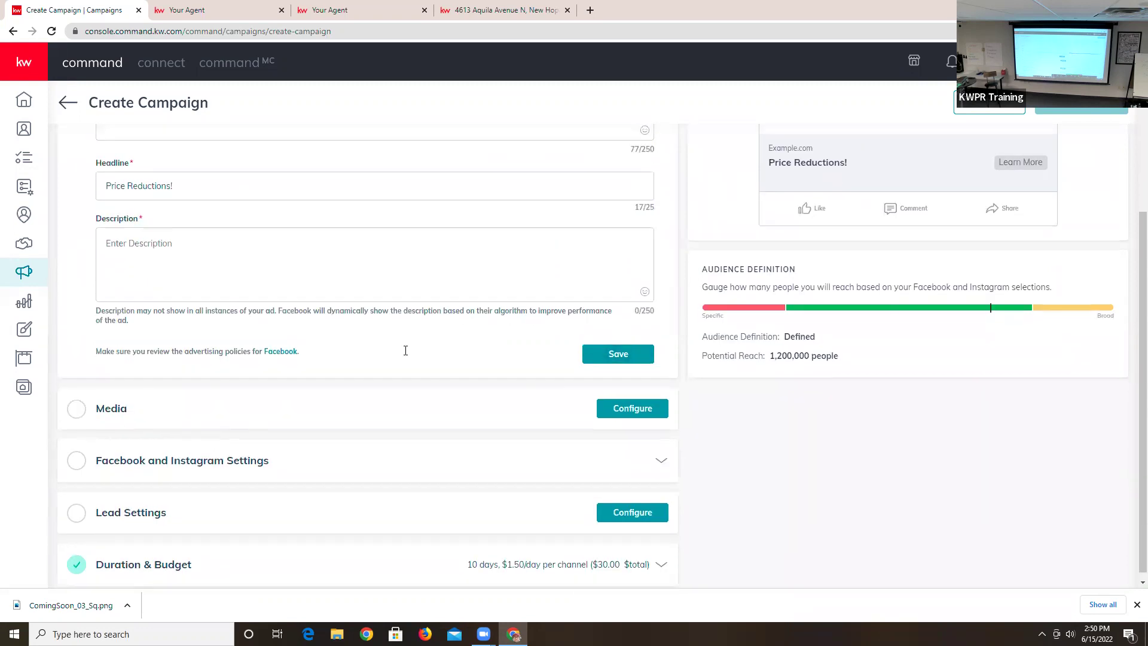
{"action": "scroll", "coordinate": [449, 364], "scroll_direction": "down", "scroll_amount": 4}
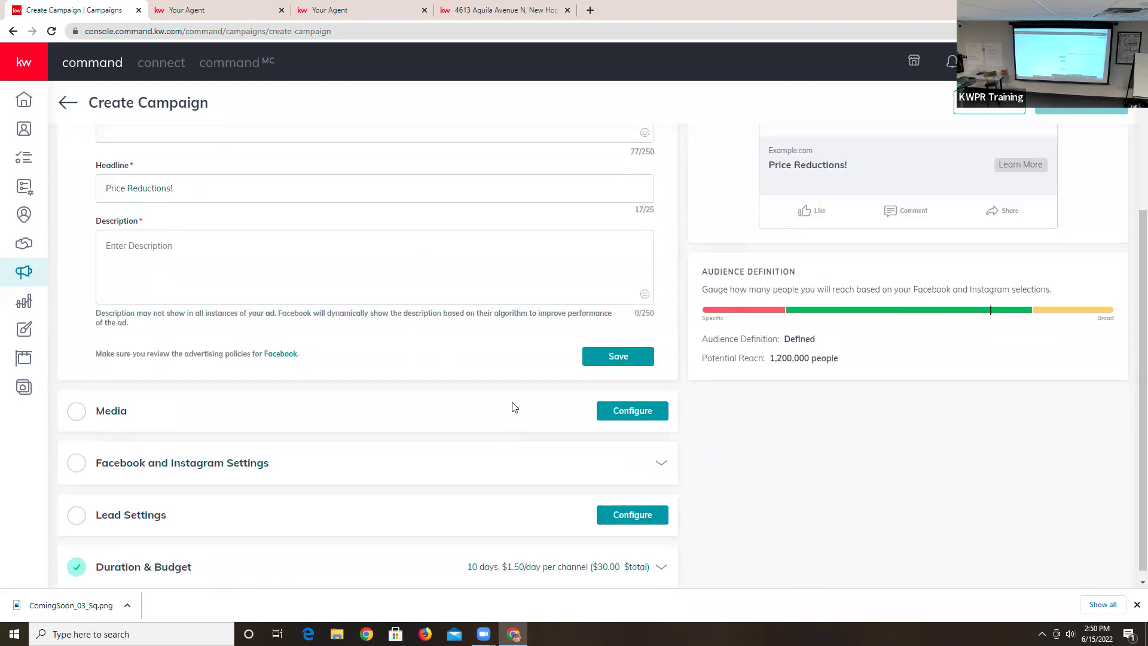
{"action": "left_click", "coordinate": [604, 365]}
{"action": "scroll", "coordinate": [551, 379], "scroll_direction": "up", "scroll_amount": 4}
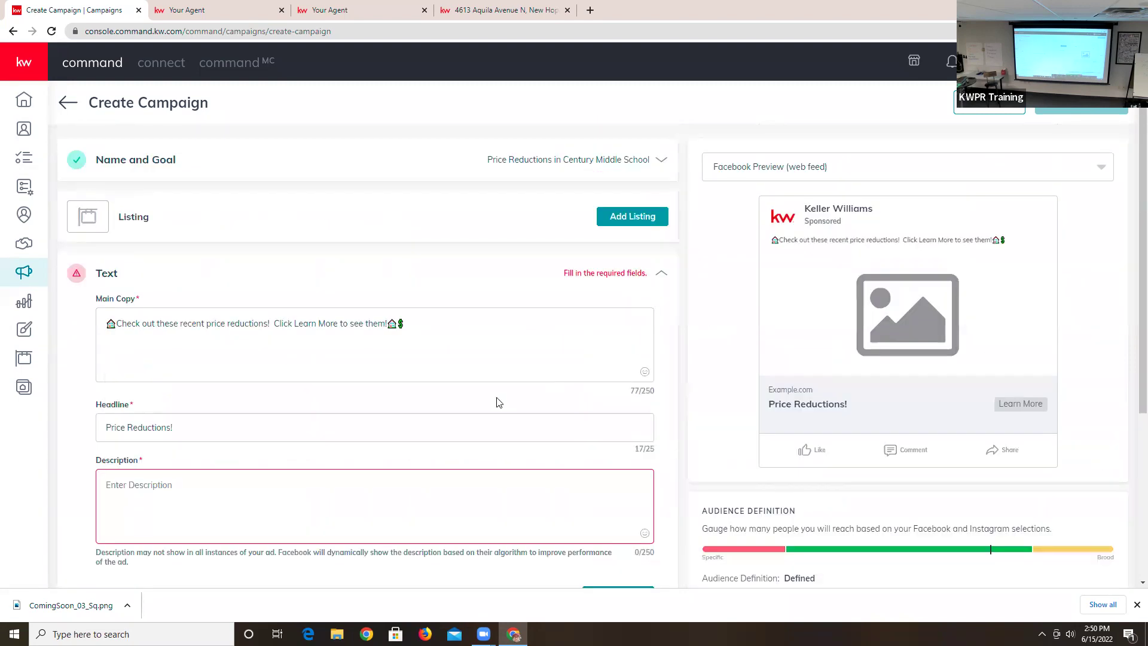
{"action": "scroll", "coordinate": [497, 403], "scroll_direction": "down", "scroll_amount": 2}
{"action": "left_click", "coordinate": [185, 360]}
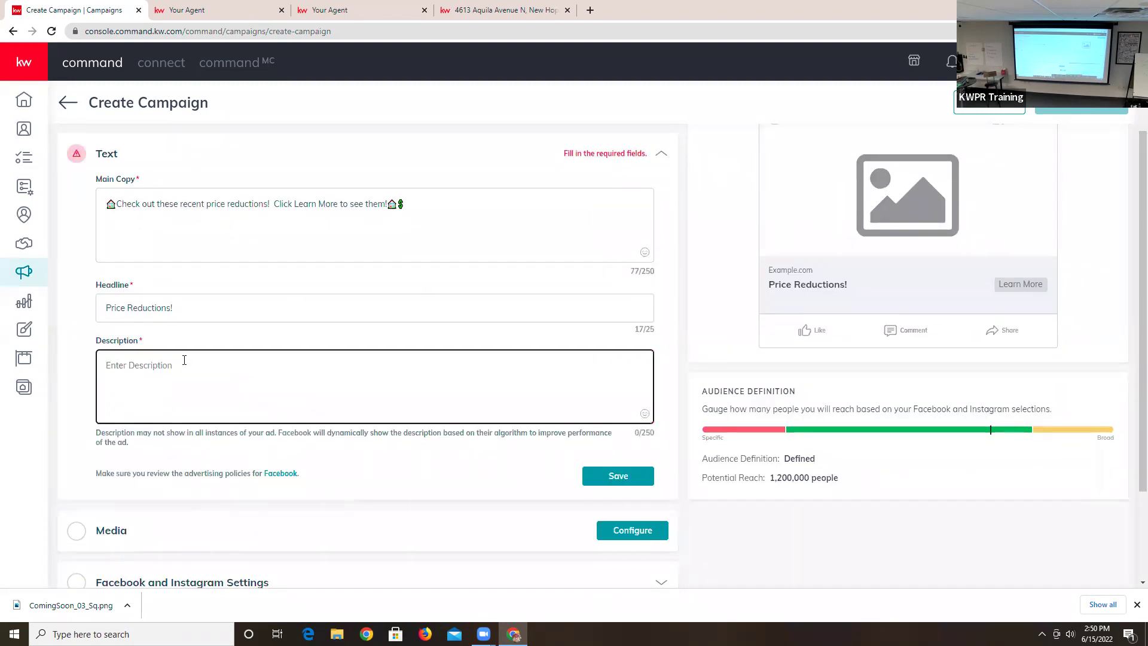
{"action": "type", "text": "E"}
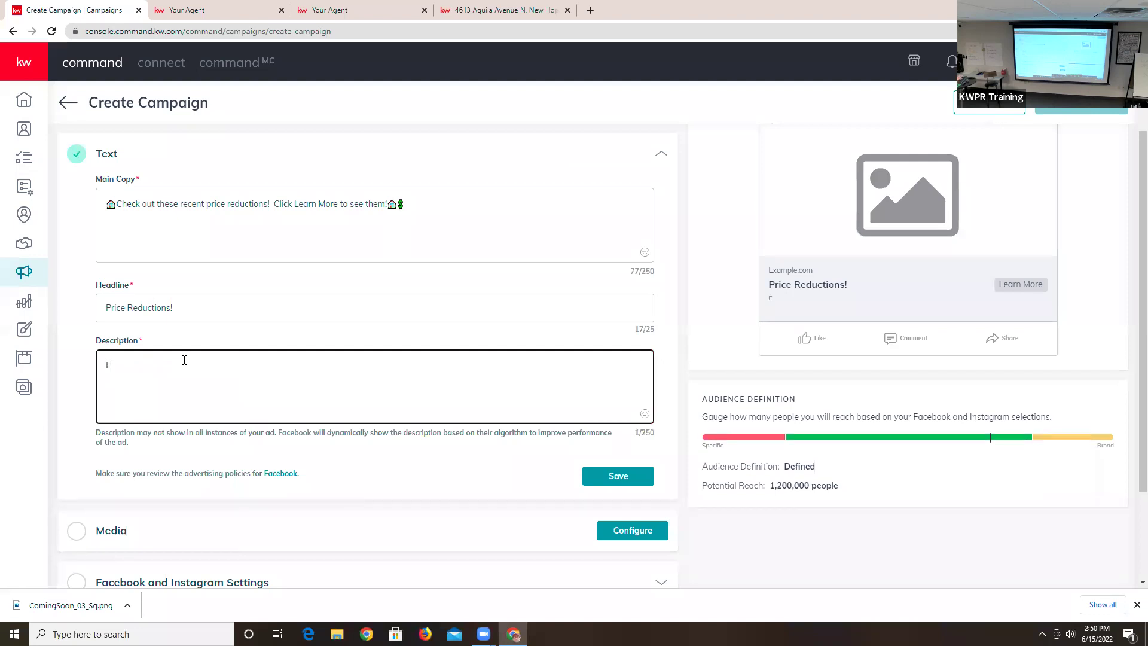
{"action": "type", "text": "xciting saving in Lakeville"}
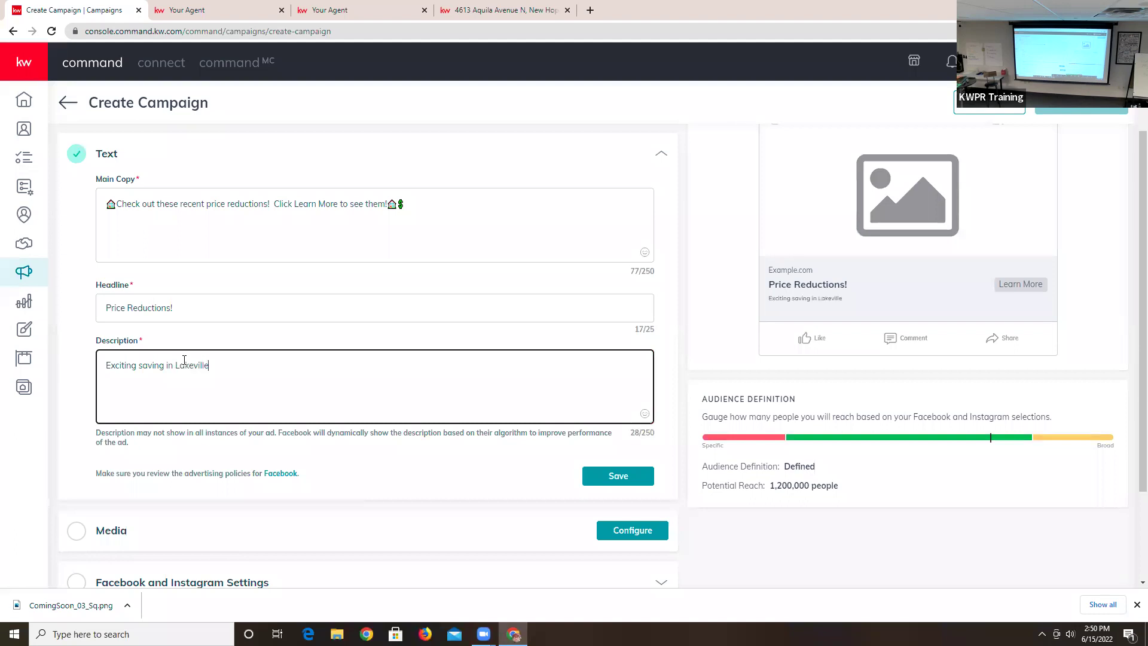
{"action": "left_click", "coordinate": [624, 476]}
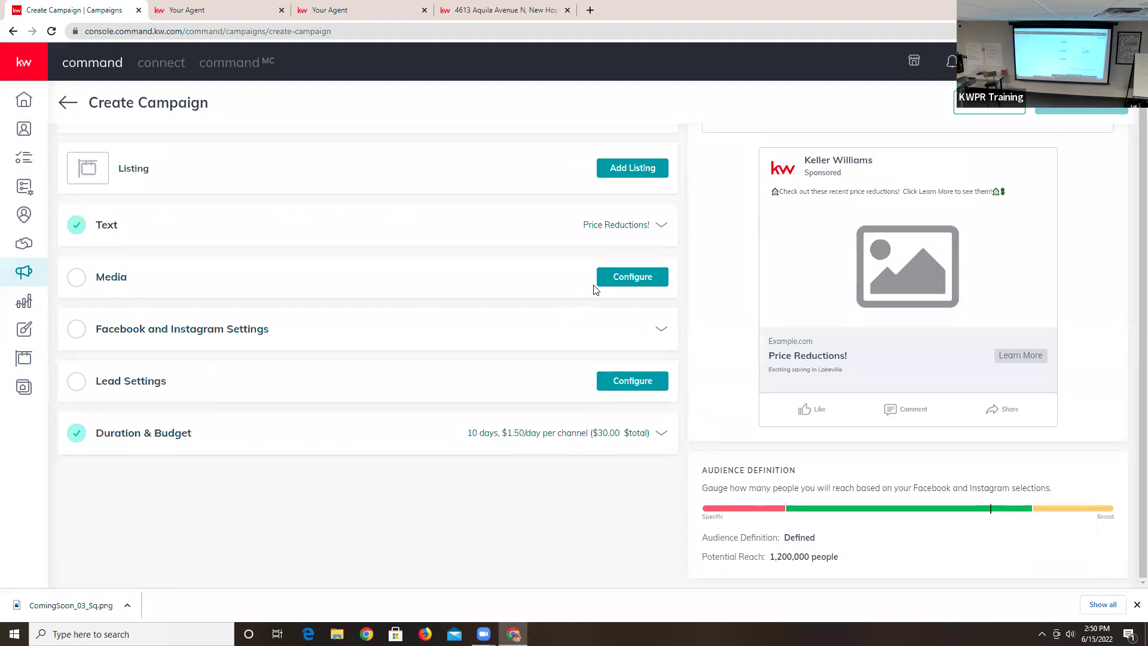
- Upload ComingSoon_03_Sq.png as the ad image and crop it square
{"action": "left_click", "coordinate": [615, 279]}
{"action": "scroll", "coordinate": [179, 261], "scroll_direction": "down", "scroll_amount": 2}
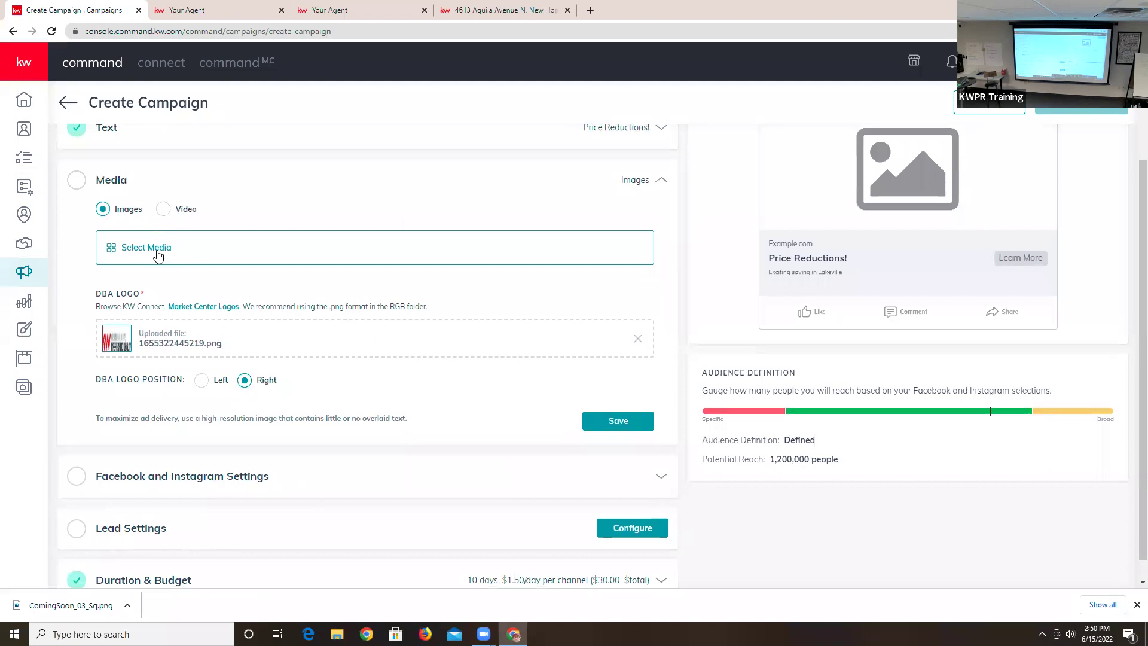
{"action": "left_click", "coordinate": [157, 254]}
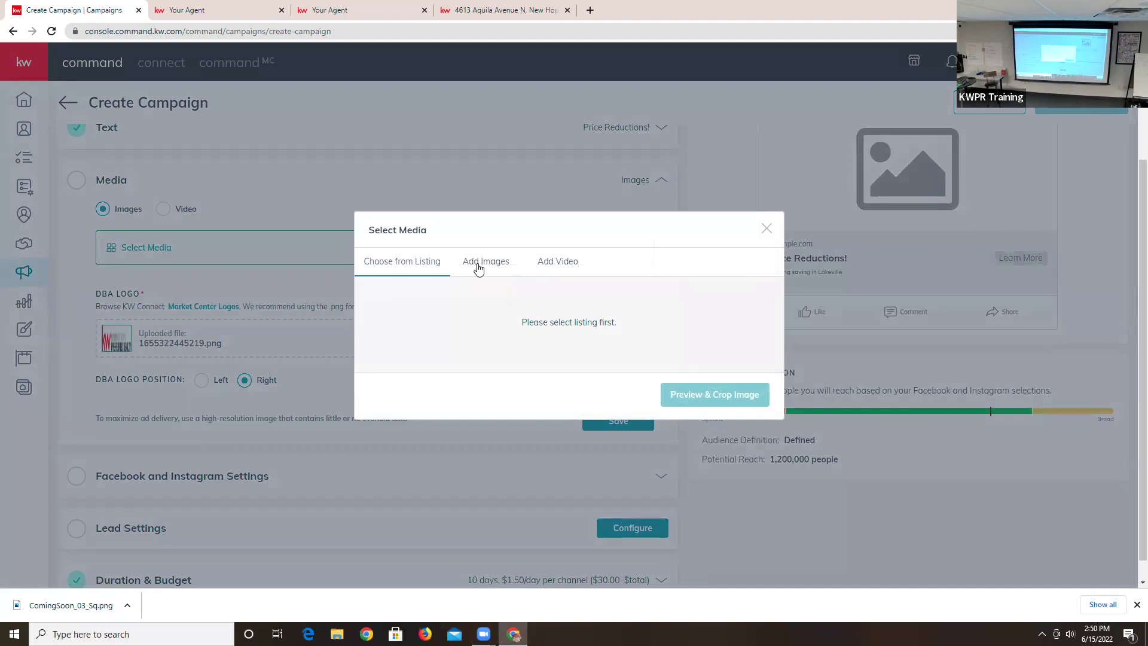
{"action": "left_click", "coordinate": [478, 266]}
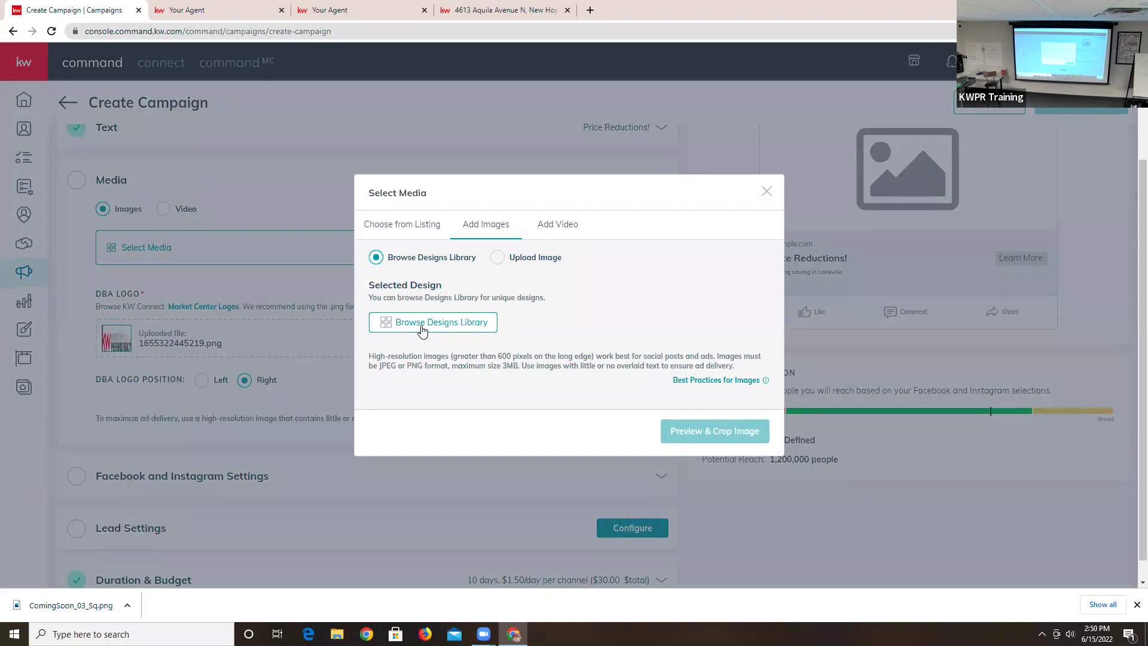
{"action": "left_click", "coordinate": [494, 258]}
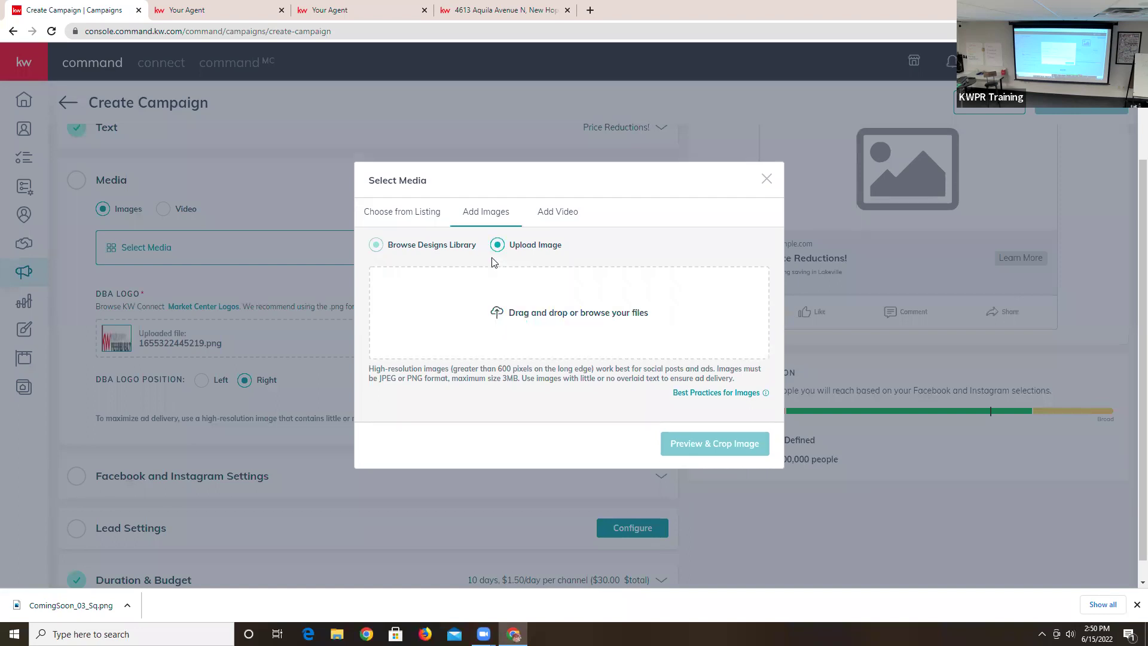
{"action": "left_click_drag", "start_coordinate": [94, 609], "coordinate": [530, 317]}
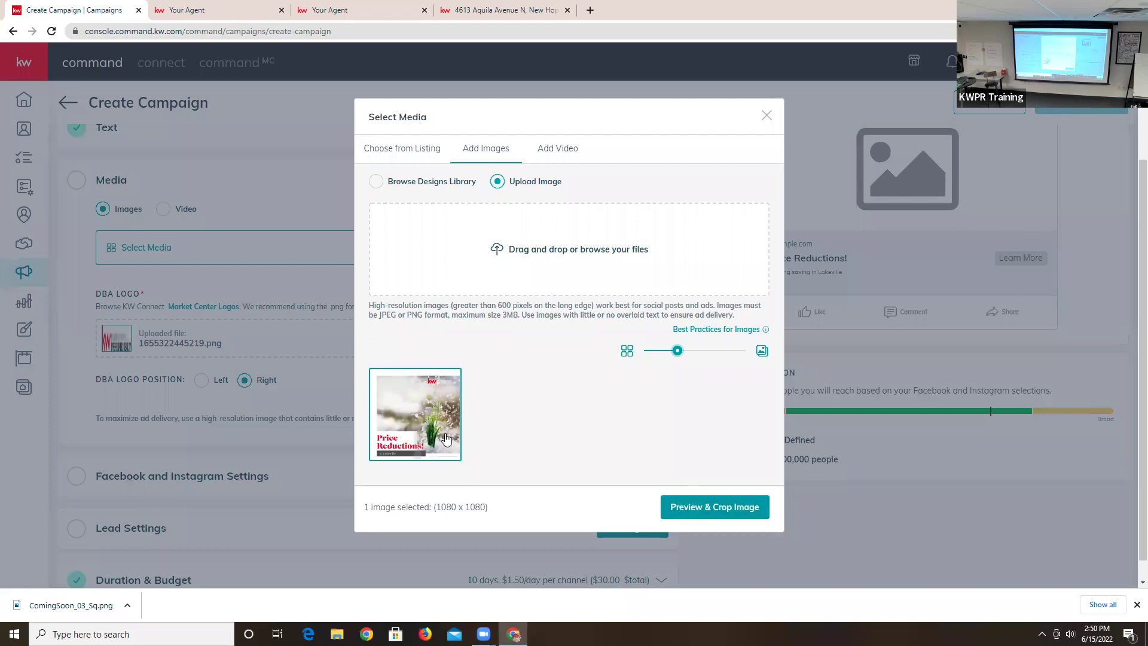
{"action": "left_click", "coordinate": [727, 503]}
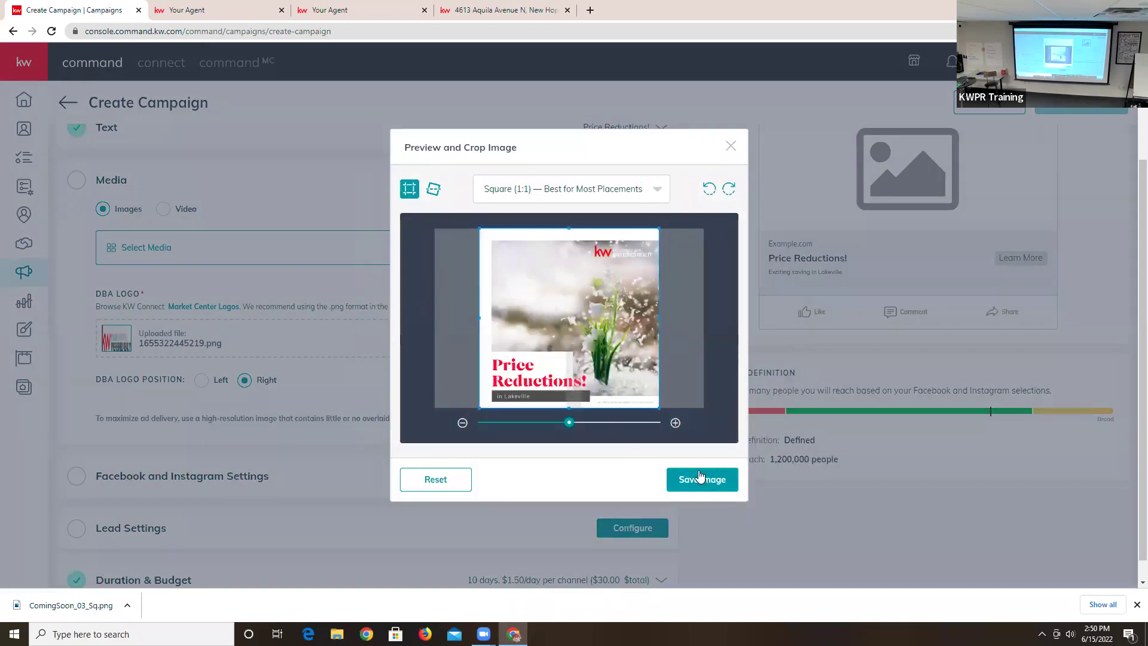
{"action": "left_click", "coordinate": [701, 476]}
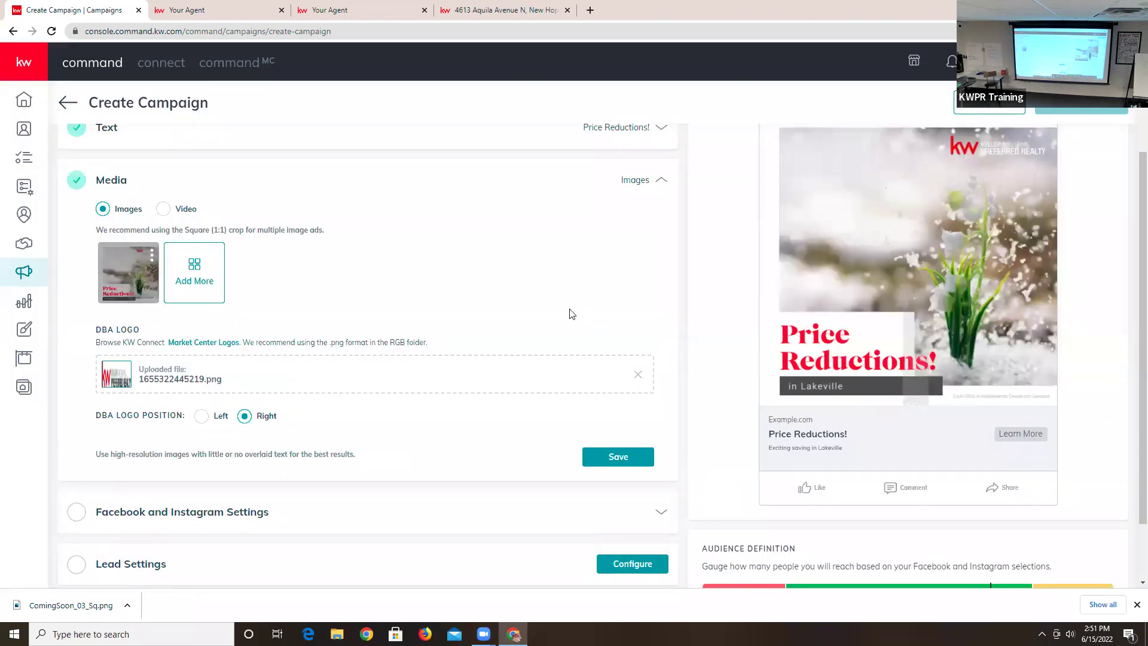
- Save the completed Media section
{"action": "scroll", "coordinate": [571, 314], "scroll_direction": "up", "scroll_amount": 2}
{"action": "scroll", "coordinate": [570, 314], "scroll_direction": "down", "scroll_amount": 3}
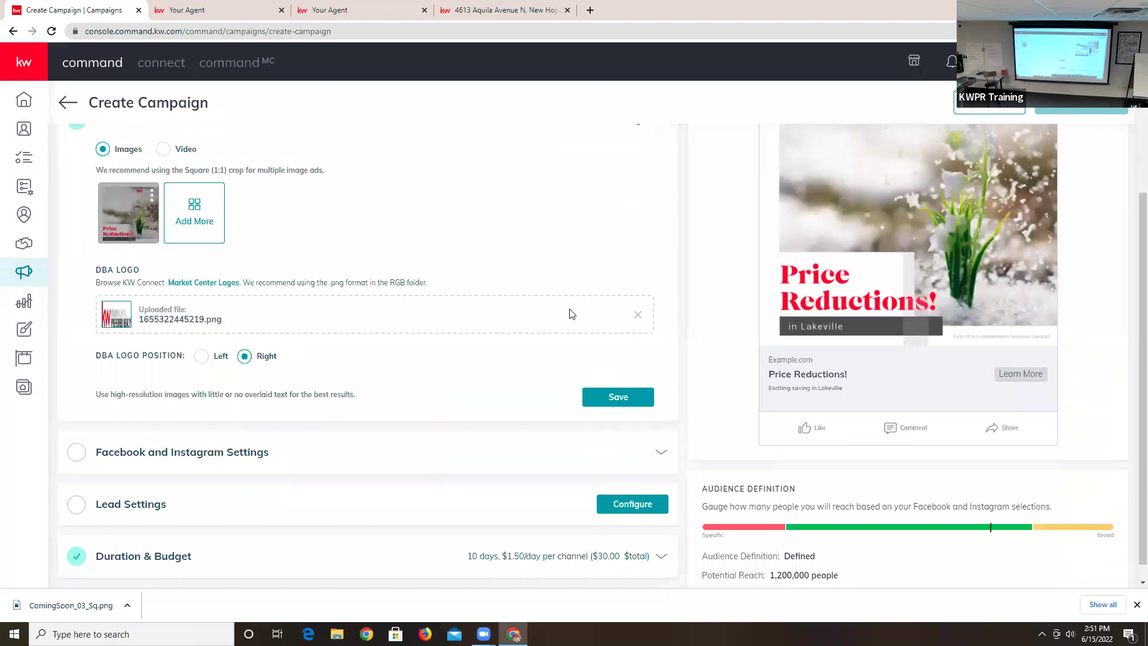
{"action": "scroll", "coordinate": [571, 313], "scroll_direction": "down", "scroll_amount": 1}
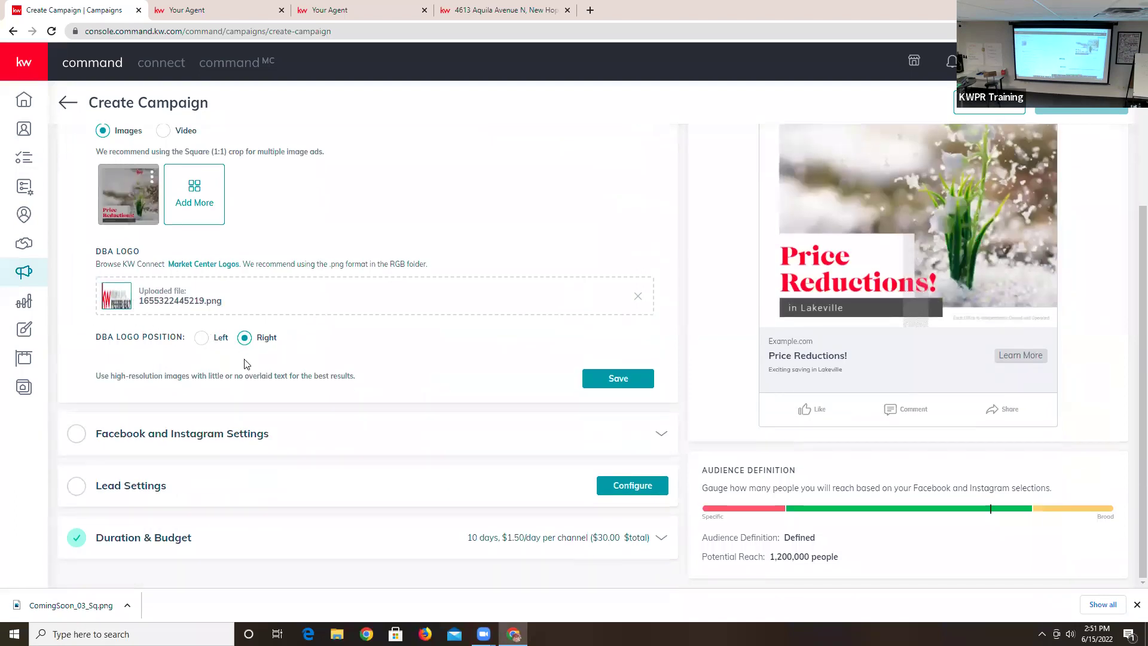
{"action": "left_click", "coordinate": [627, 388]}
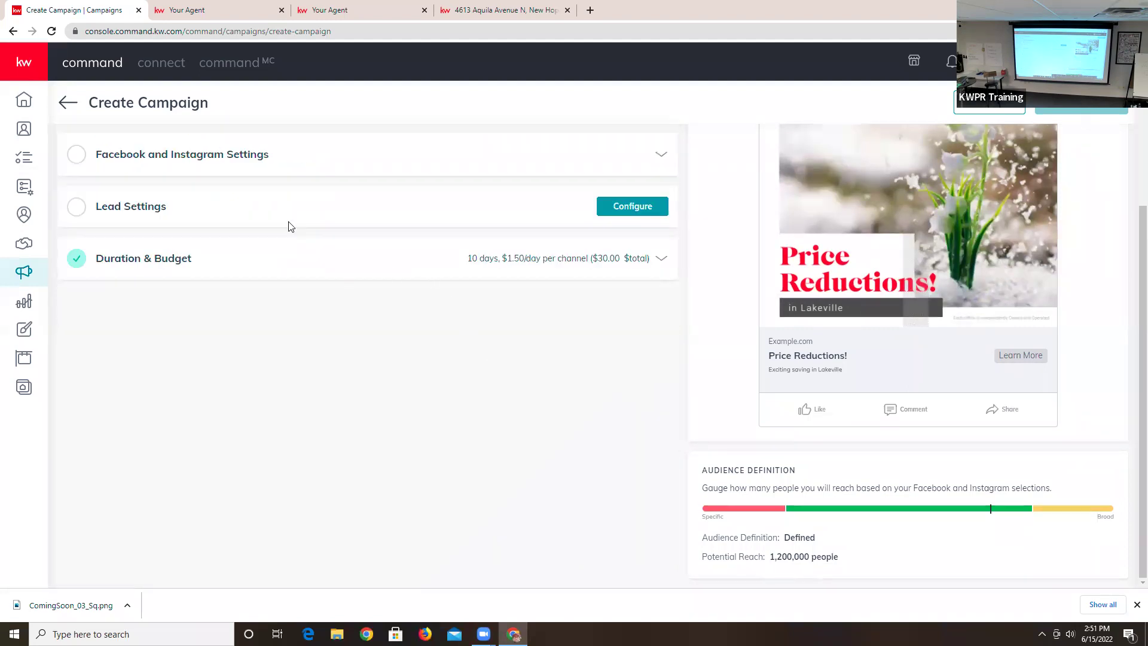
{"action": "scroll", "coordinate": [281, 269], "scroll_direction": "up", "scroll_amount": 2}
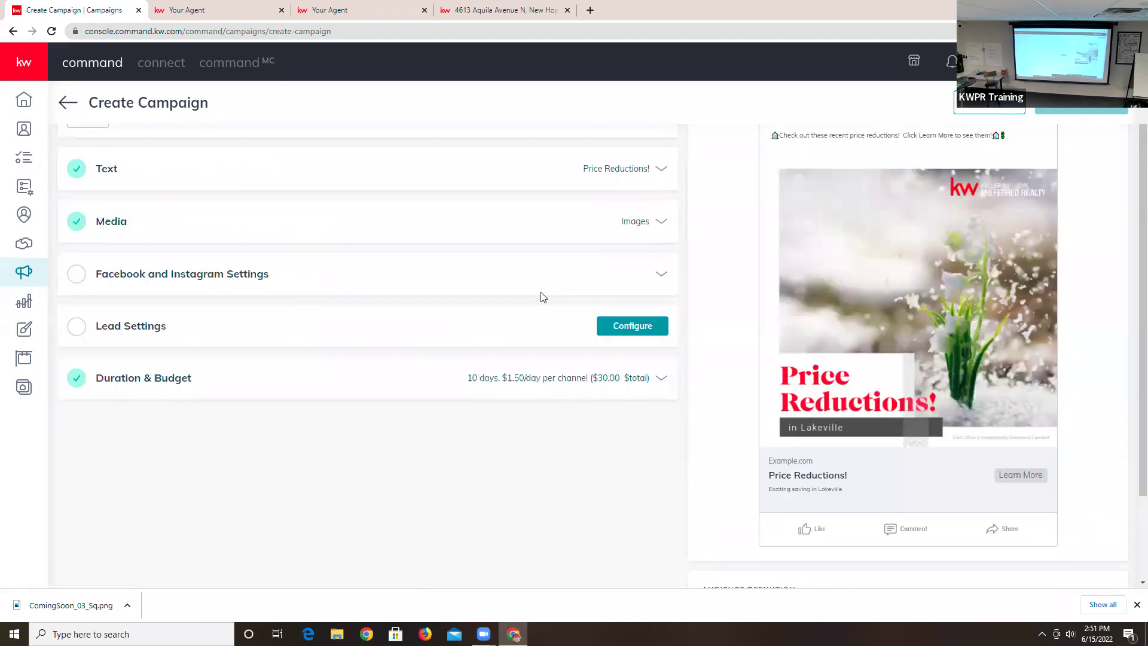
- Set the ad's Facebook Page to the Keller Williams Preferred Realty page
{"action": "left_click", "coordinate": [661, 275]}
{"action": "scroll", "coordinate": [392, 303], "scroll_direction": "down", "scroll_amount": 2}
{"action": "left_click", "coordinate": [494, 248]}
{"action": "left_click", "coordinate": [491, 274]}
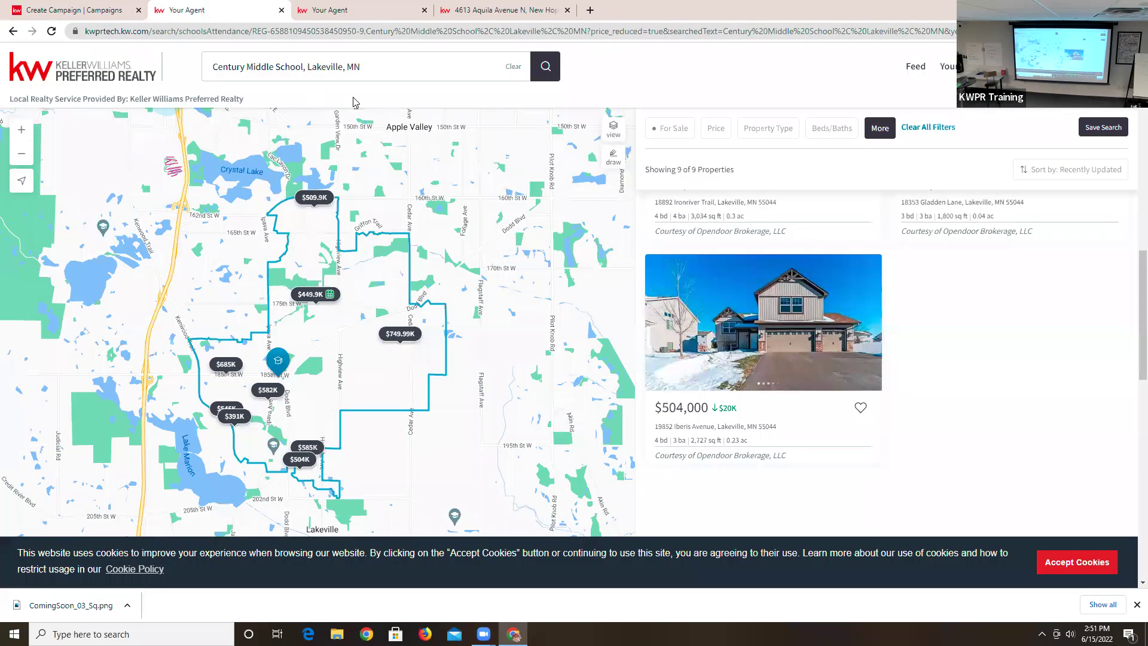
- Paste the agent website's Century Middle School search link into Website URL
{"action": "left_click", "coordinate": [250, 10]}
{"action": "left_click", "coordinate": [84, 31]}
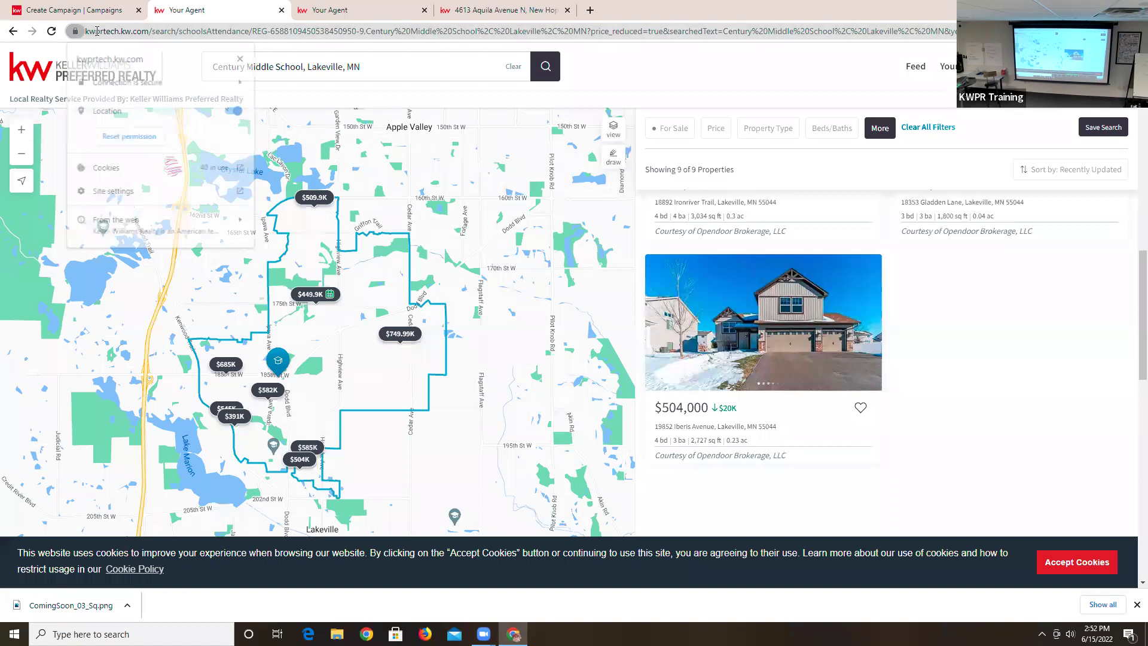
{"action": "left_click", "coordinate": [109, 37]}
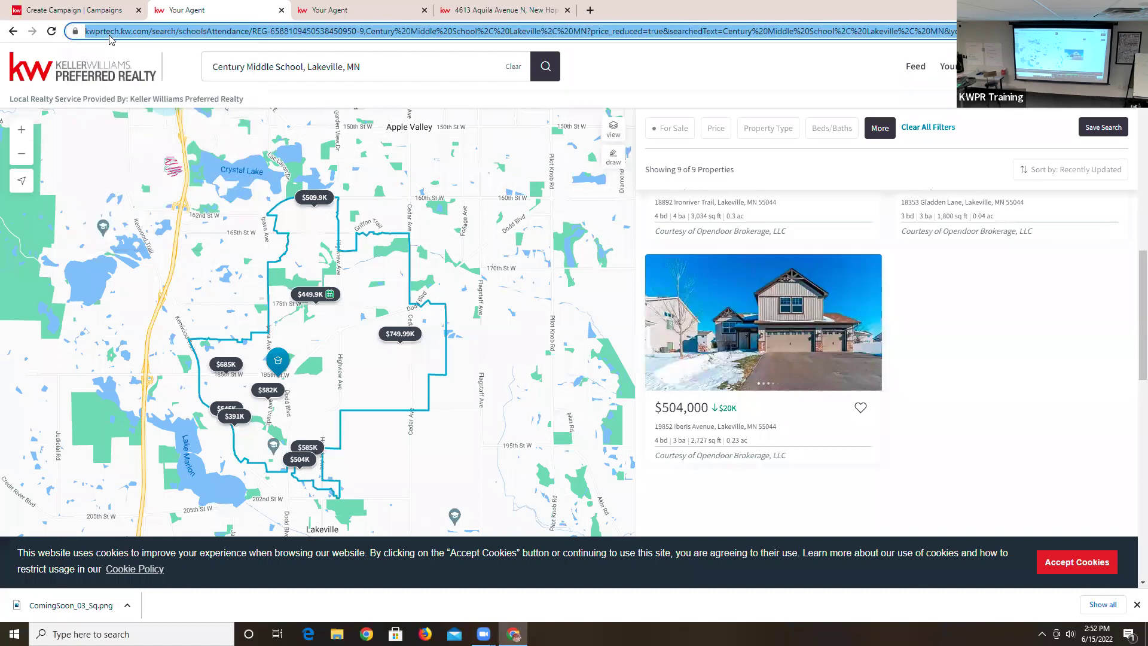
{"action": "left_click", "coordinate": [60, 10]}
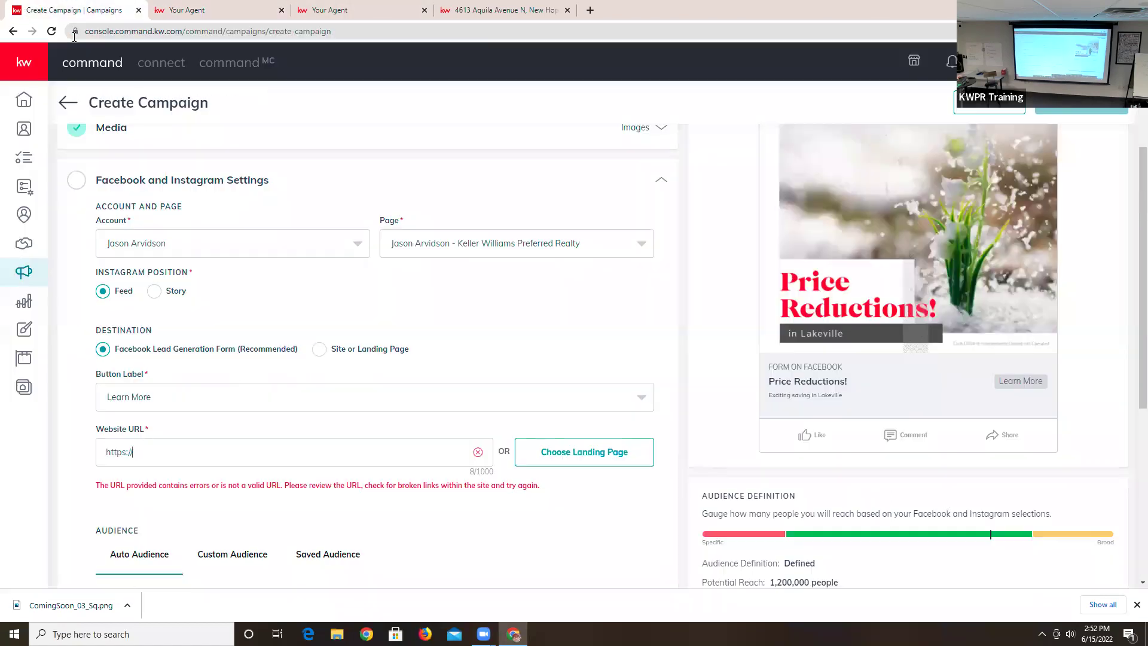
{"action": "left_click_drag", "start_coordinate": [153, 453], "coordinate": [100, 455]}
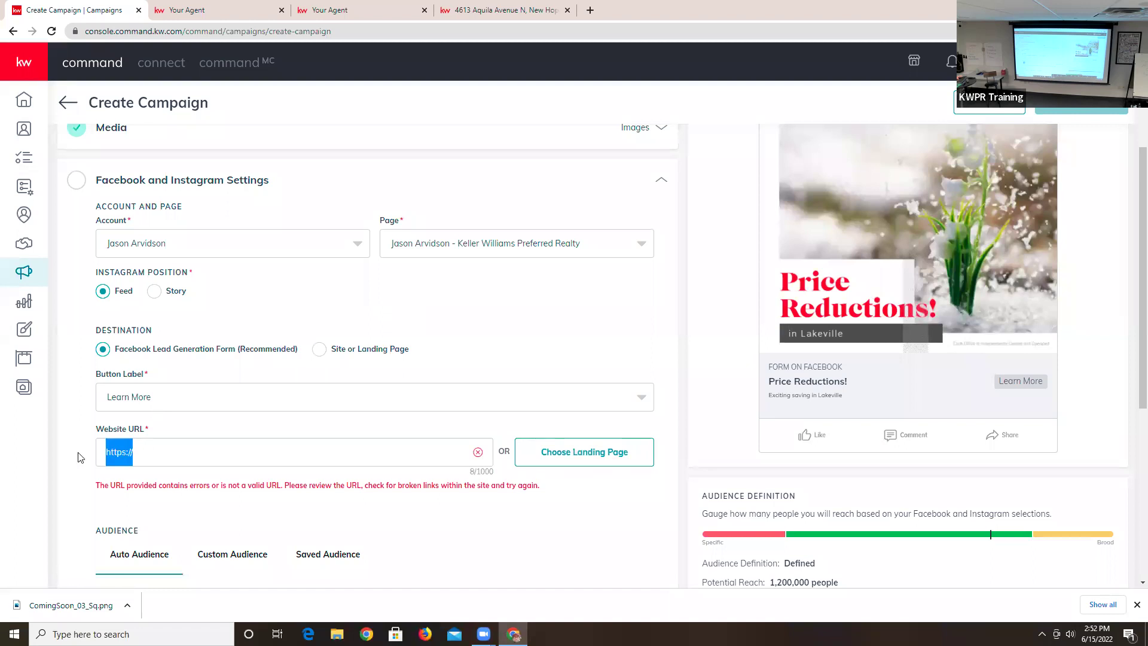
{"action": "key", "text": "BackSpace"}
{"action": "key", "text": "ctrl+v"}
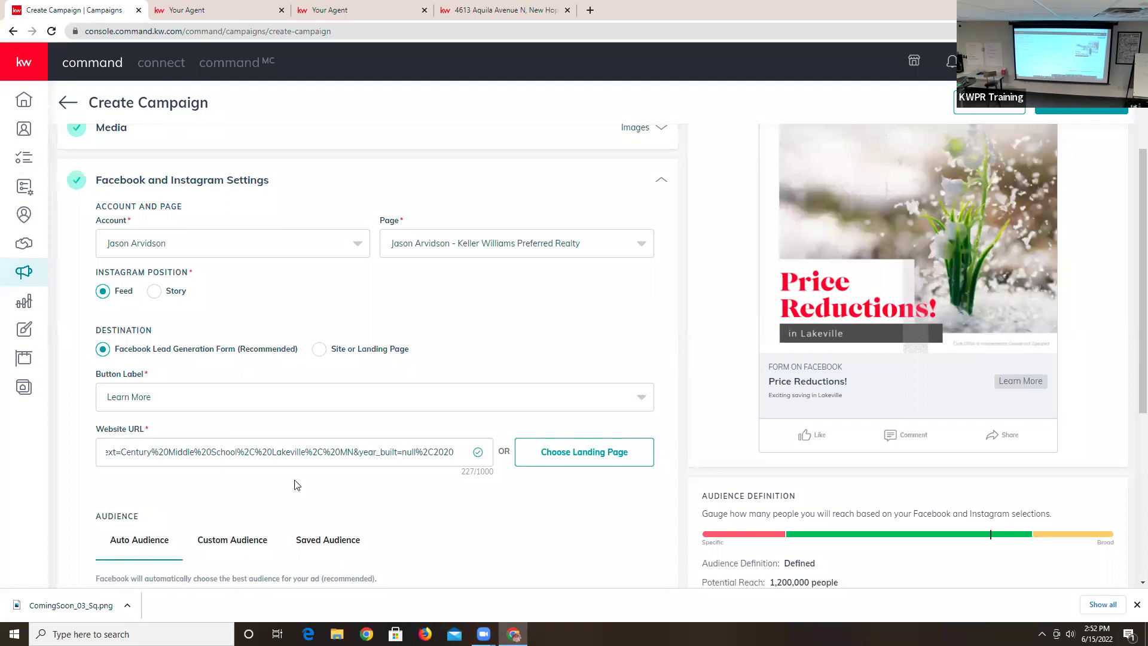
{"action": "scroll", "coordinate": [429, 496], "scroll_direction": "down", "scroll_amount": 3}
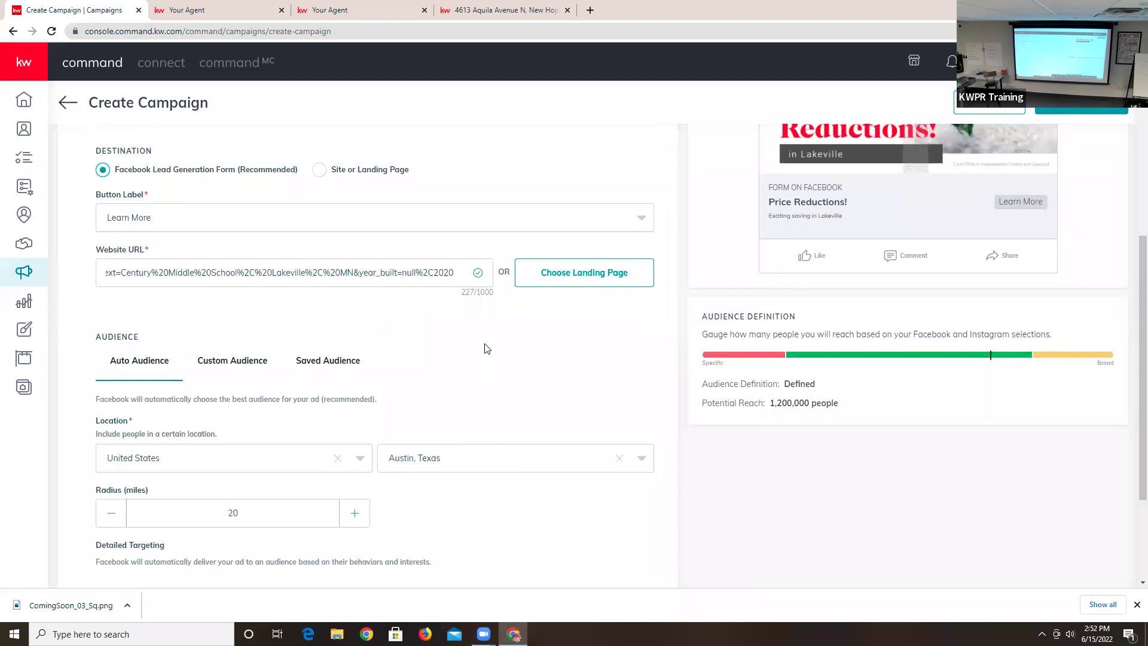
{"action": "scroll", "coordinate": [472, 348], "scroll_direction": "down", "scroll_amount": 3}
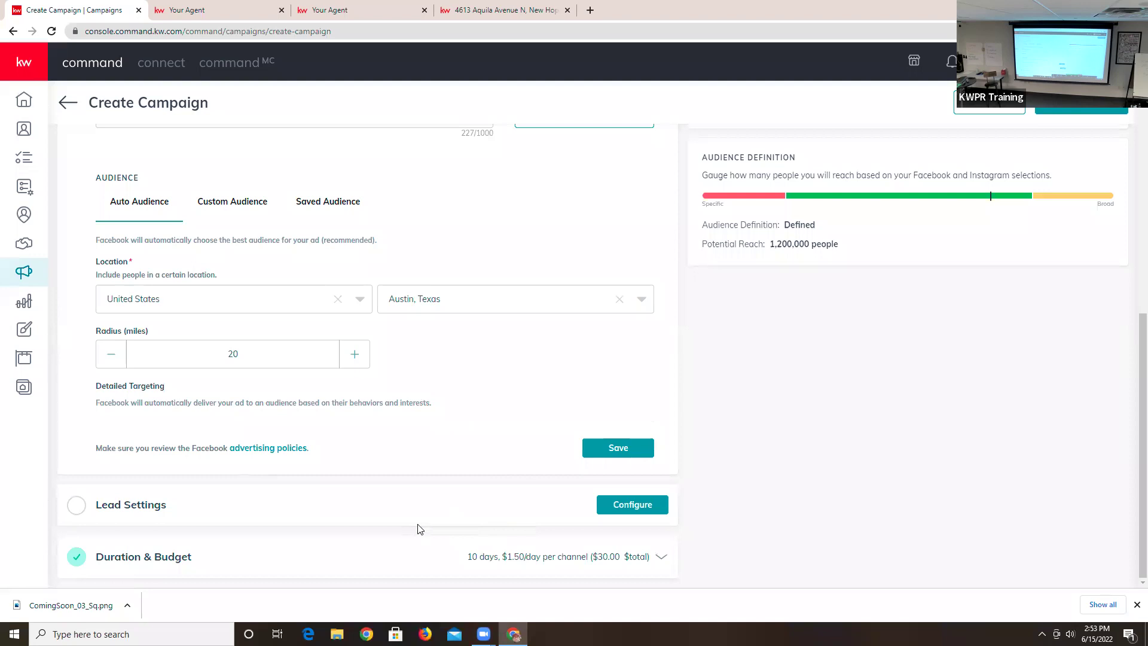
- In Lead Settings, make incoming leads auto-tag with Facebook Ad
{"action": "left_click", "coordinate": [615, 507]}
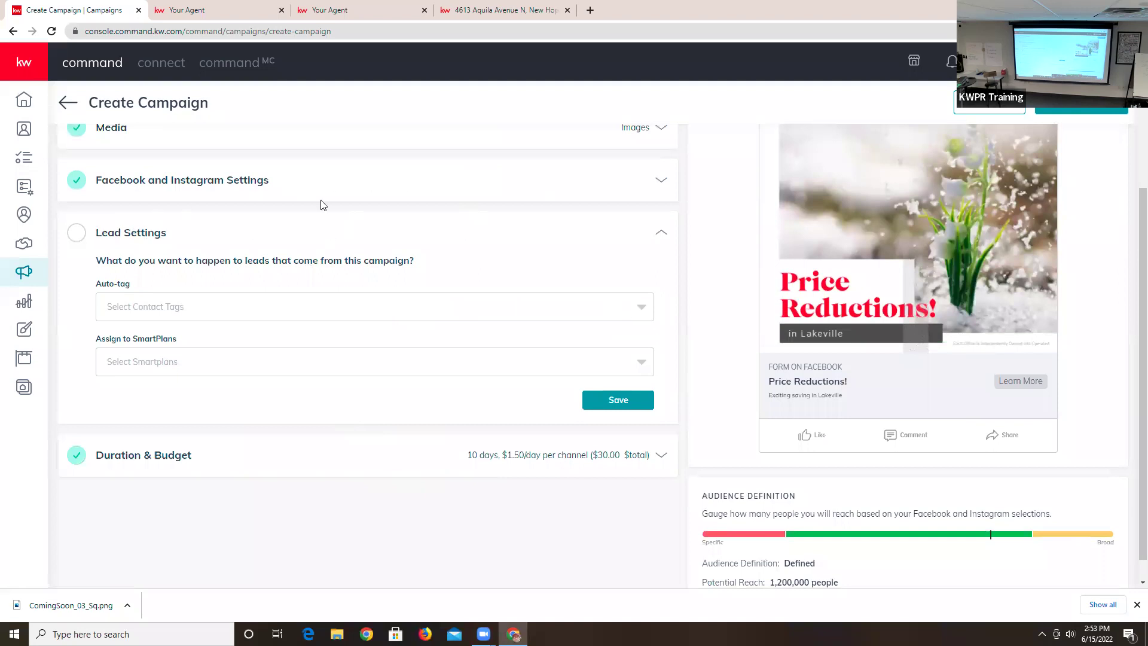
{"action": "left_click", "coordinate": [372, 315]}
{"action": "scroll", "coordinate": [267, 401], "scroll_direction": "down", "scroll_amount": 1}
{"action": "scroll", "coordinate": [251, 407], "scroll_direction": "down", "scroll_amount": 5}
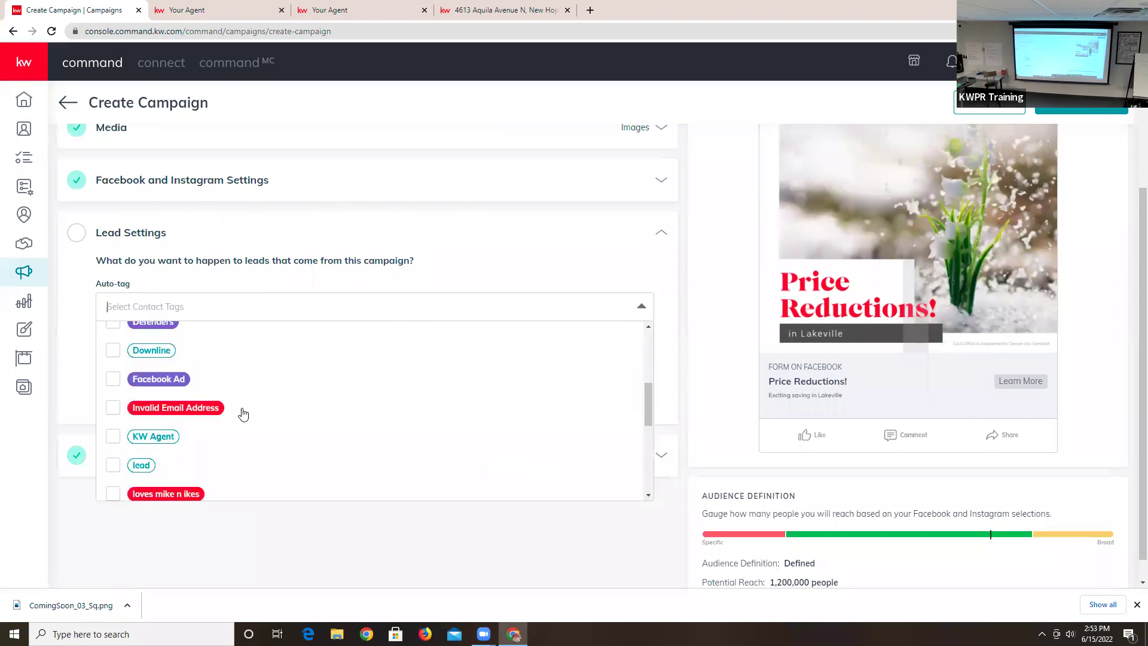
{"action": "scroll", "coordinate": [241, 410], "scroll_direction": "up", "scroll_amount": 3}
{"action": "left_click", "coordinate": [173, 358]}
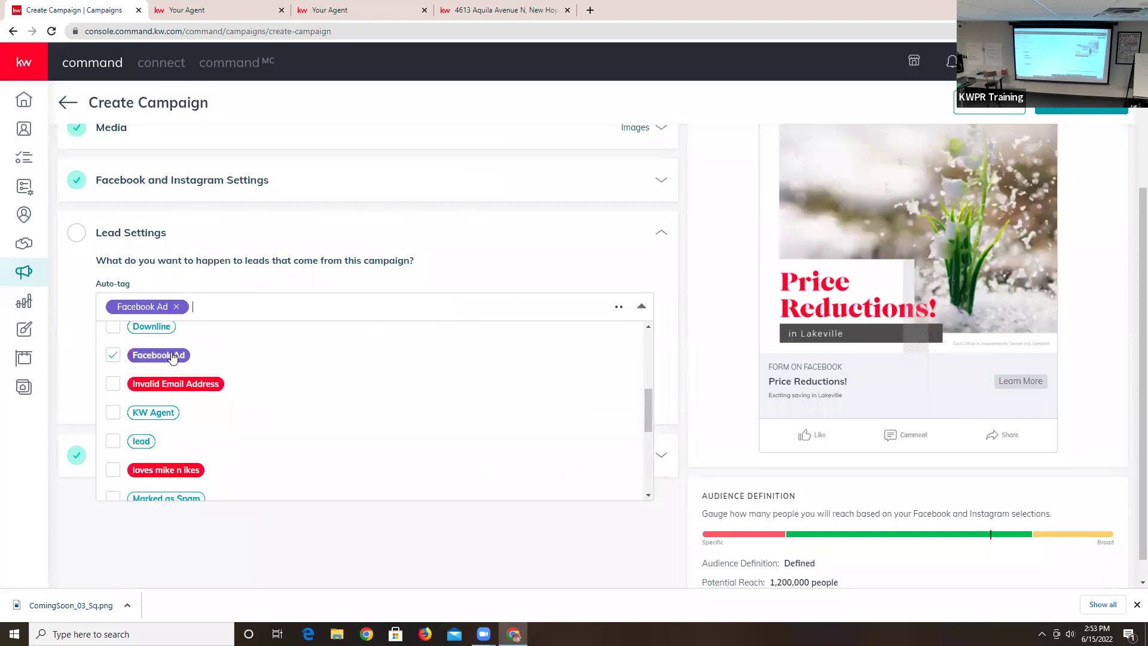
{"action": "left_click", "coordinate": [447, 275]}
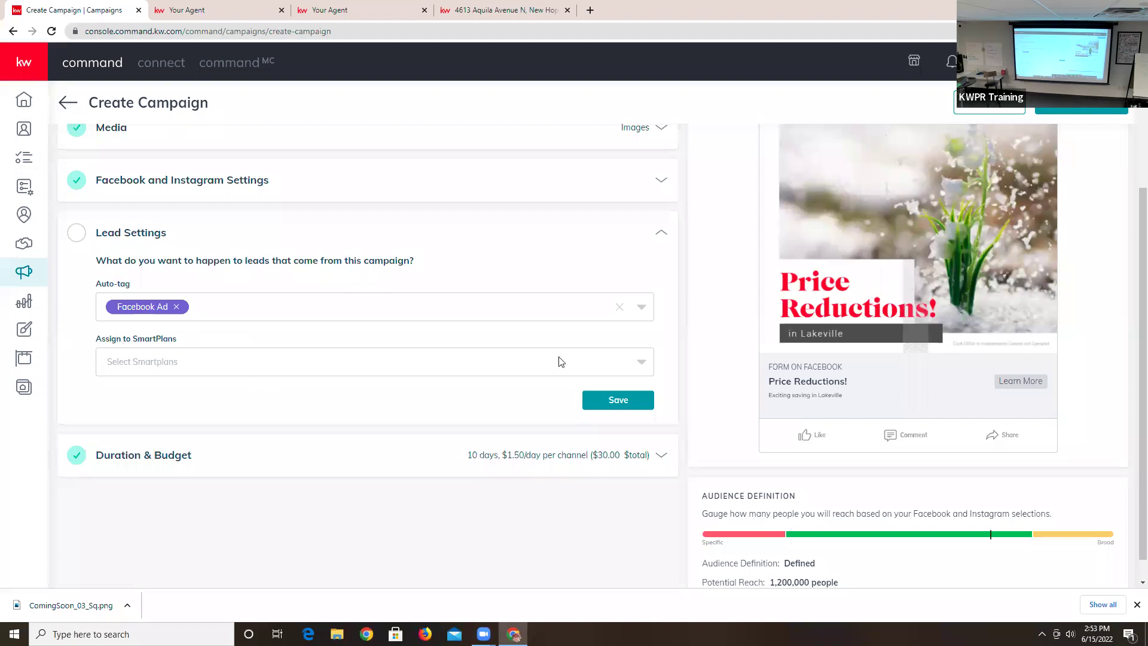
{"action": "left_click", "coordinate": [639, 368]}
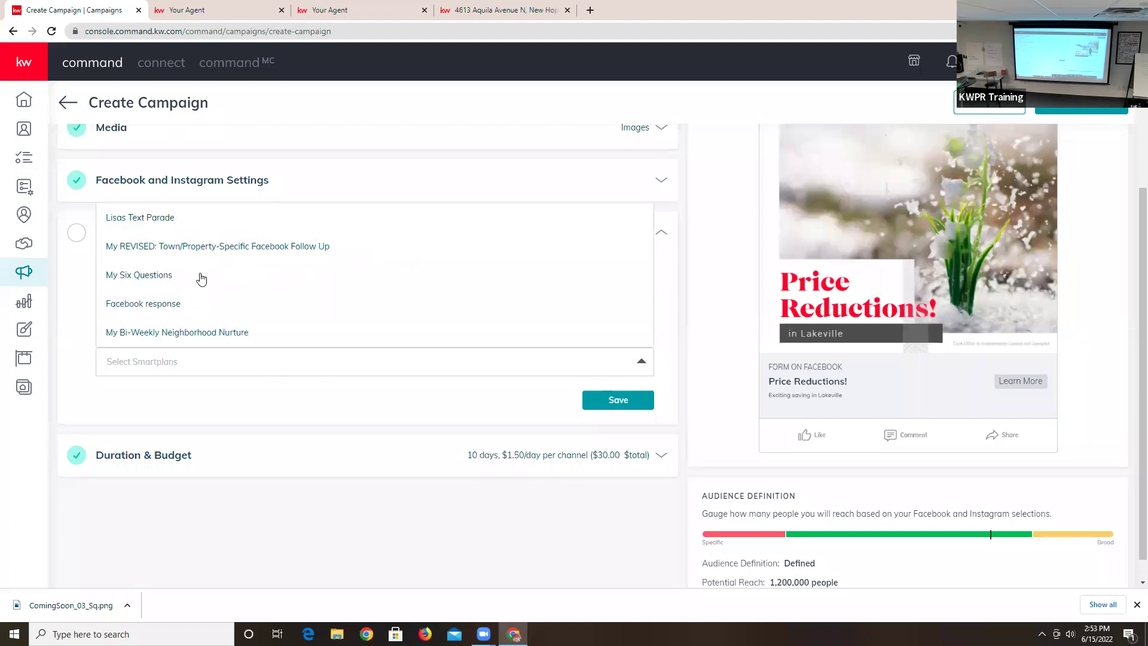
- Assign leads to My REVISED: Town/Property-Specific Facebook Follow Up and My Bi-Weekly Neighborhood Nurture, then head to SmartPlans
{"action": "left_click", "coordinate": [206, 246]}
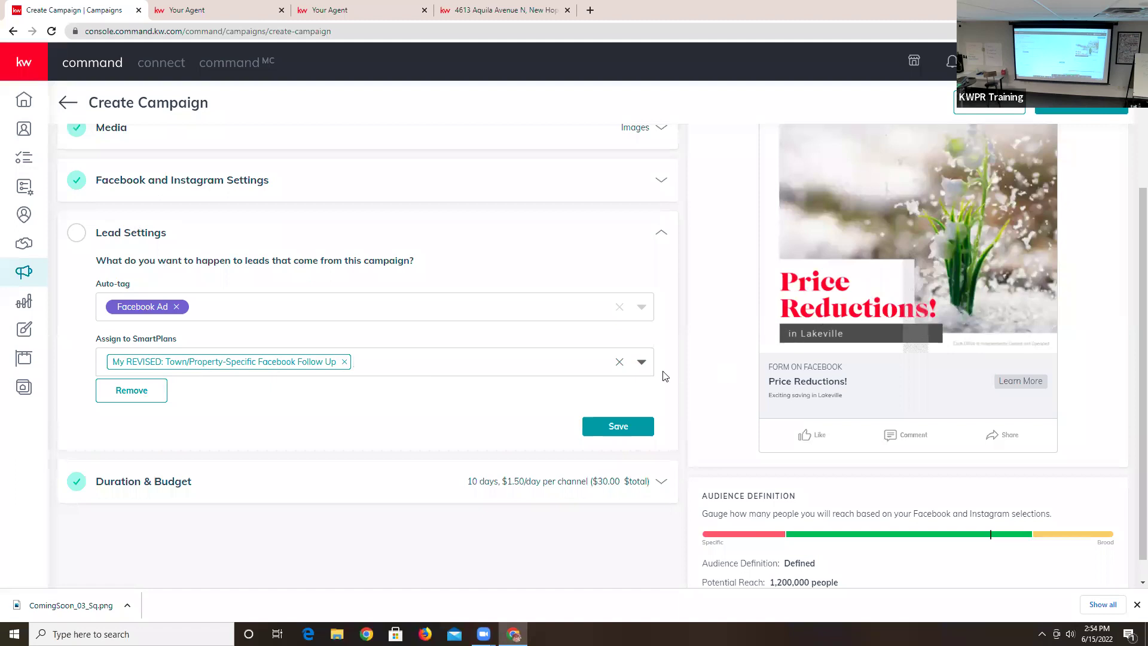
{"action": "left_click", "coordinate": [642, 362]}
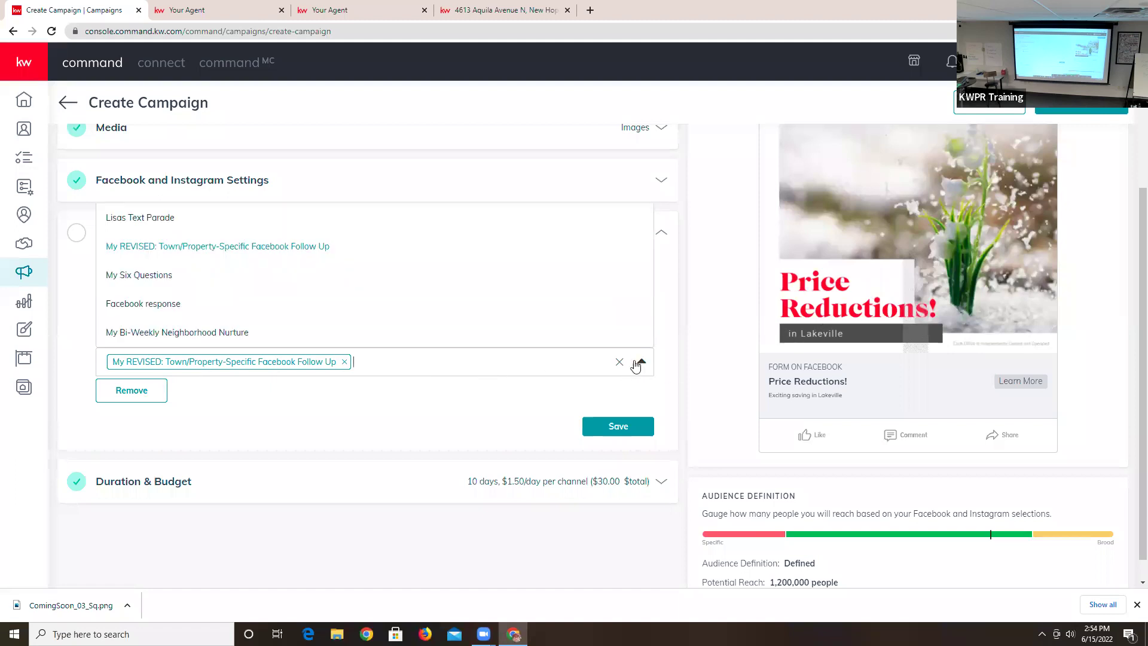
{"action": "left_click", "coordinate": [170, 332]}
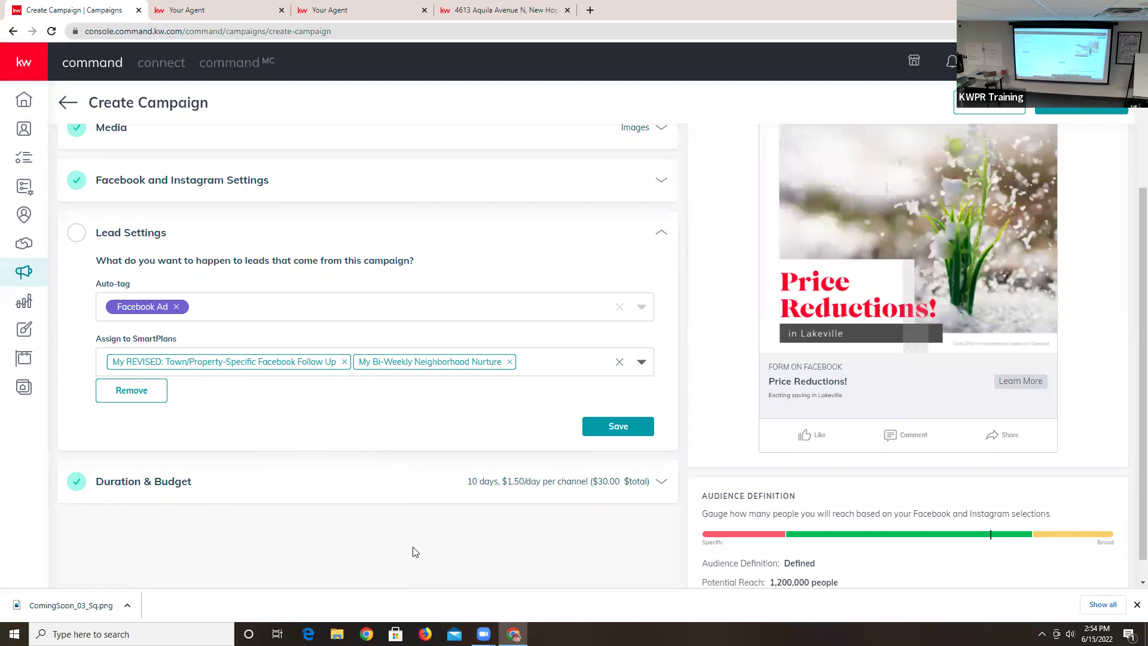
{"action": "left_click", "coordinate": [25, 189]}
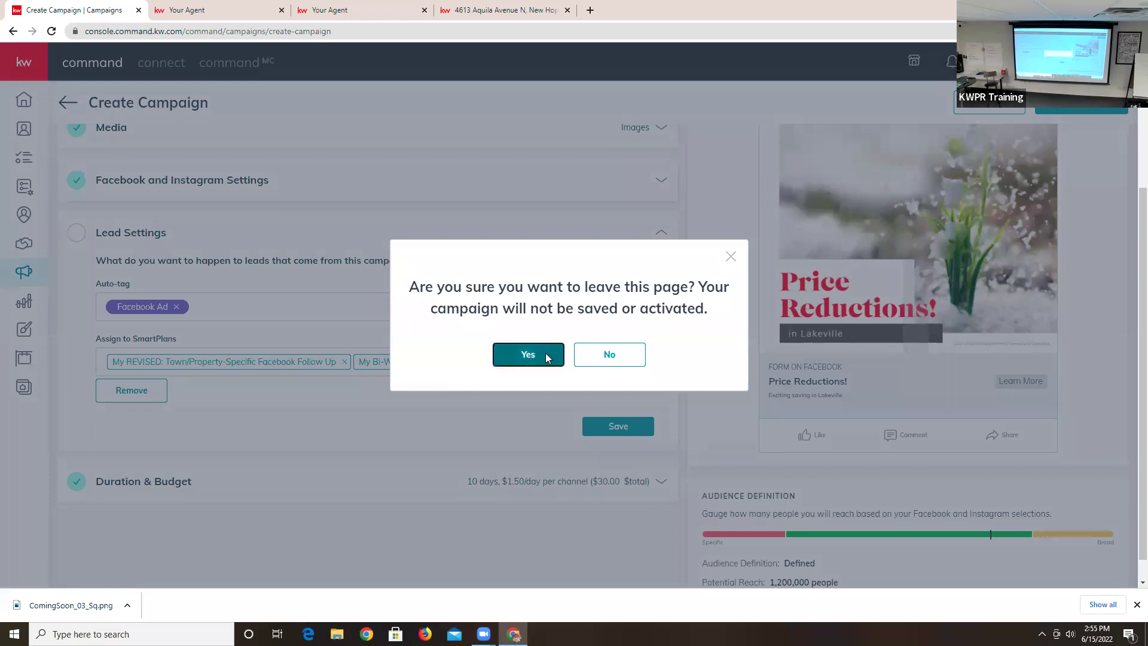
{"action": "left_click", "coordinate": [546, 358]}
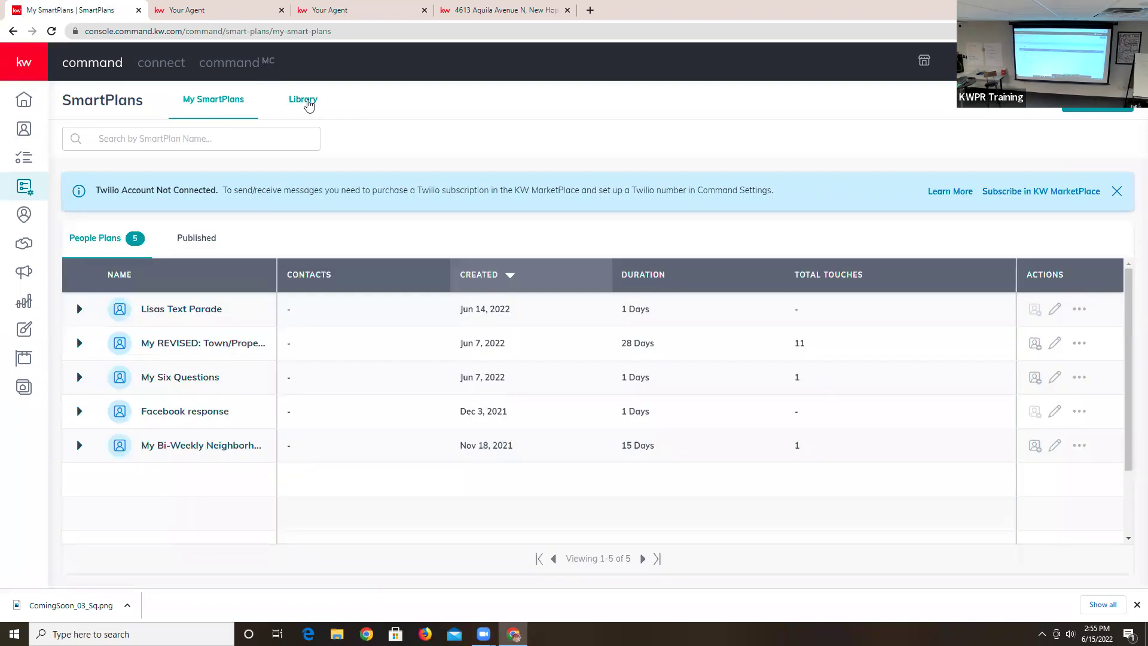
{"action": "left_click", "coordinate": [309, 105]}
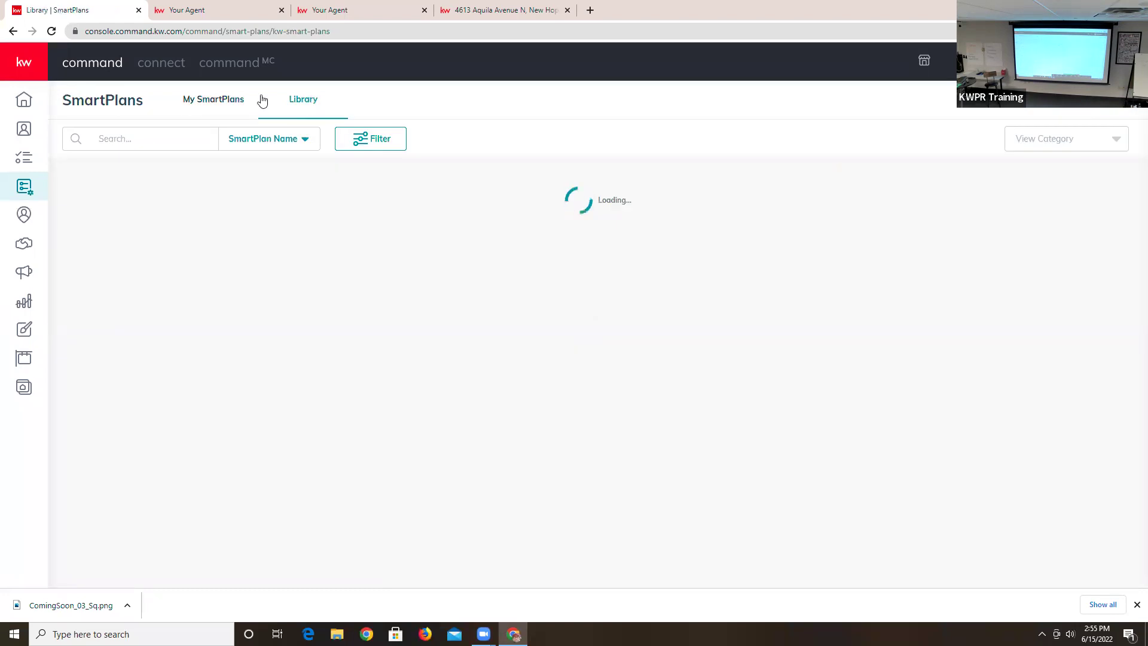
{"action": "left_click", "coordinate": [212, 101]}
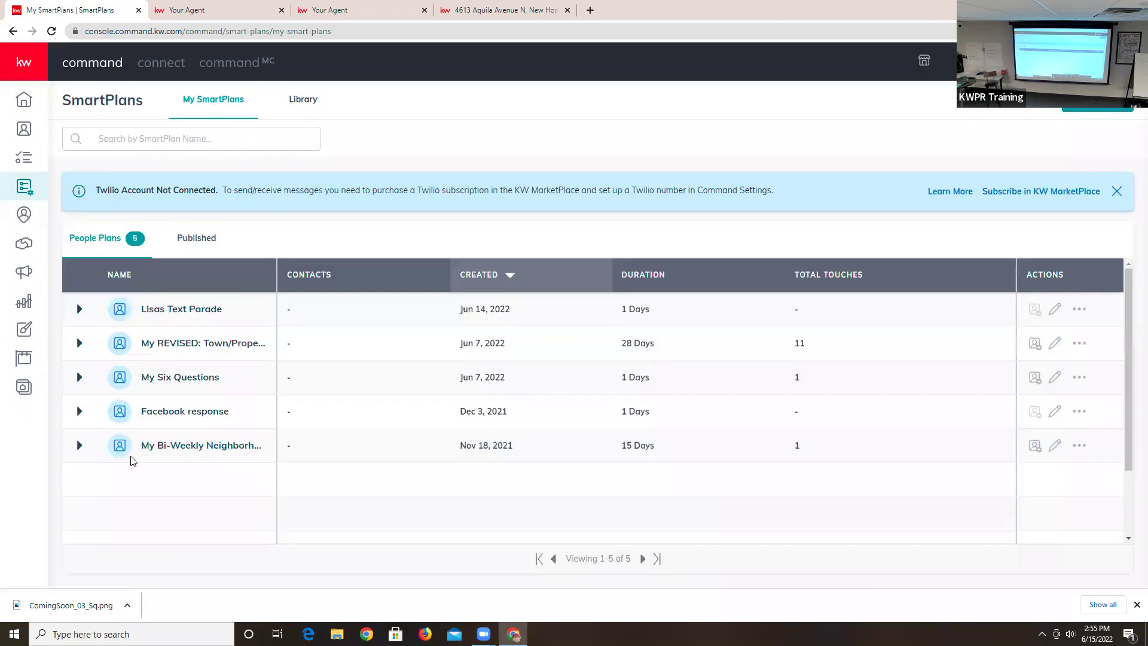
{"action": "left_click", "coordinate": [302, 103]}
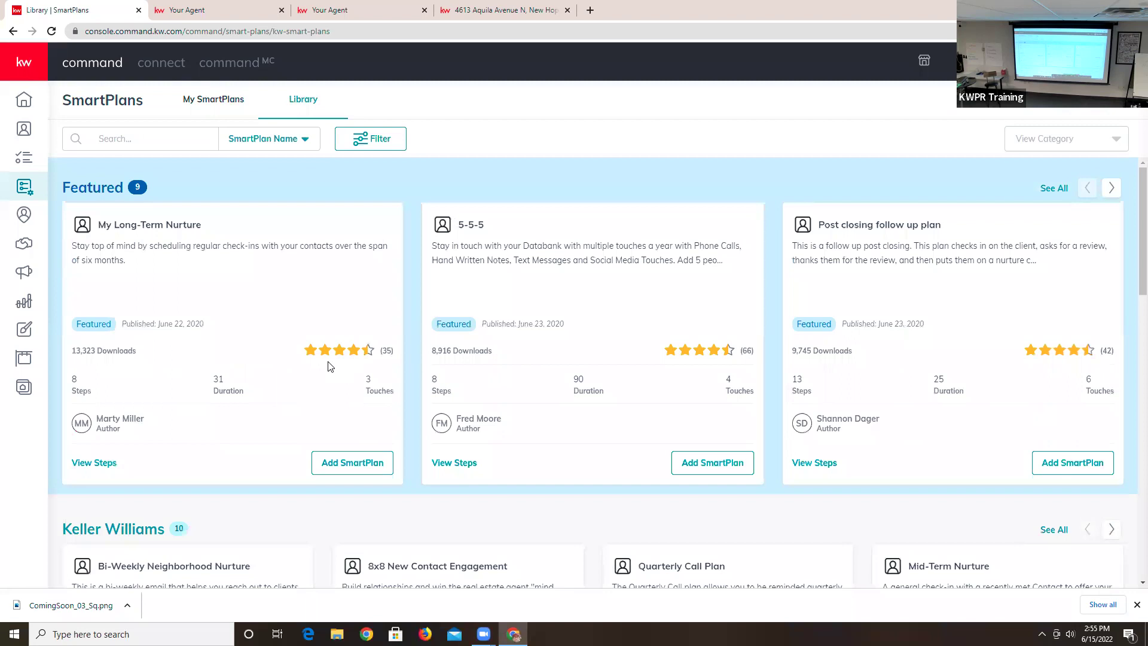
{"action": "scroll", "coordinate": [300, 415], "scroll_direction": "down", "scroll_amount": 3}
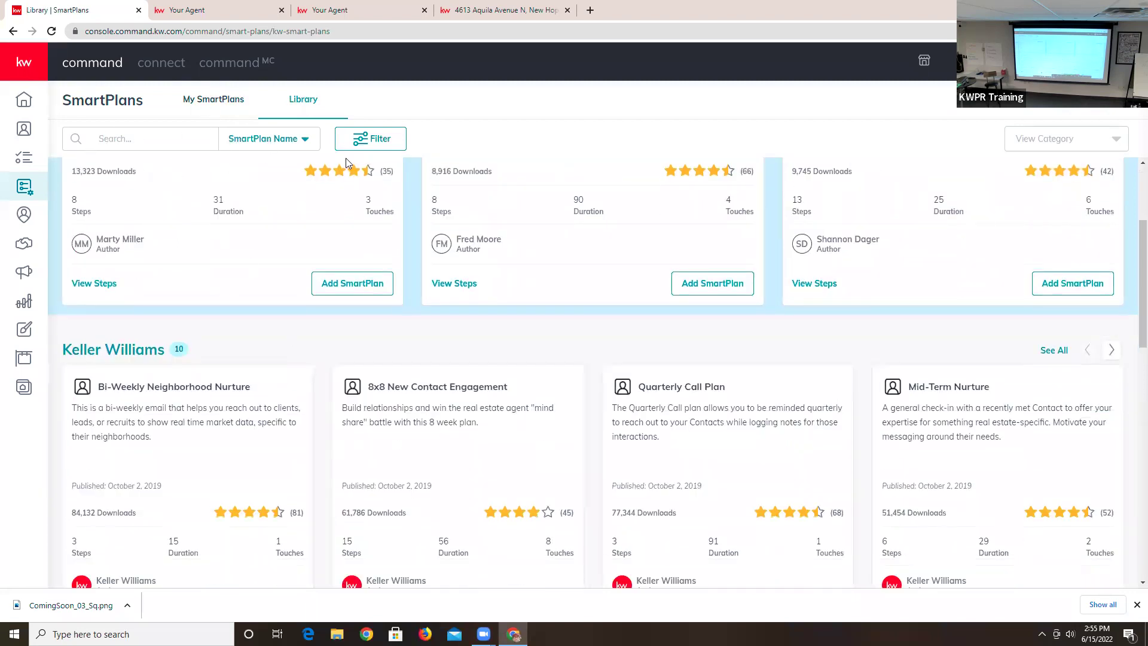
- Search the SmartPlan library by Author Name for a specific author, then view My SmartPlans
{"action": "left_click", "coordinate": [284, 141]}
{"action": "left_click", "coordinate": [257, 182]}
{"action": "left_click", "coordinate": [156, 141]}
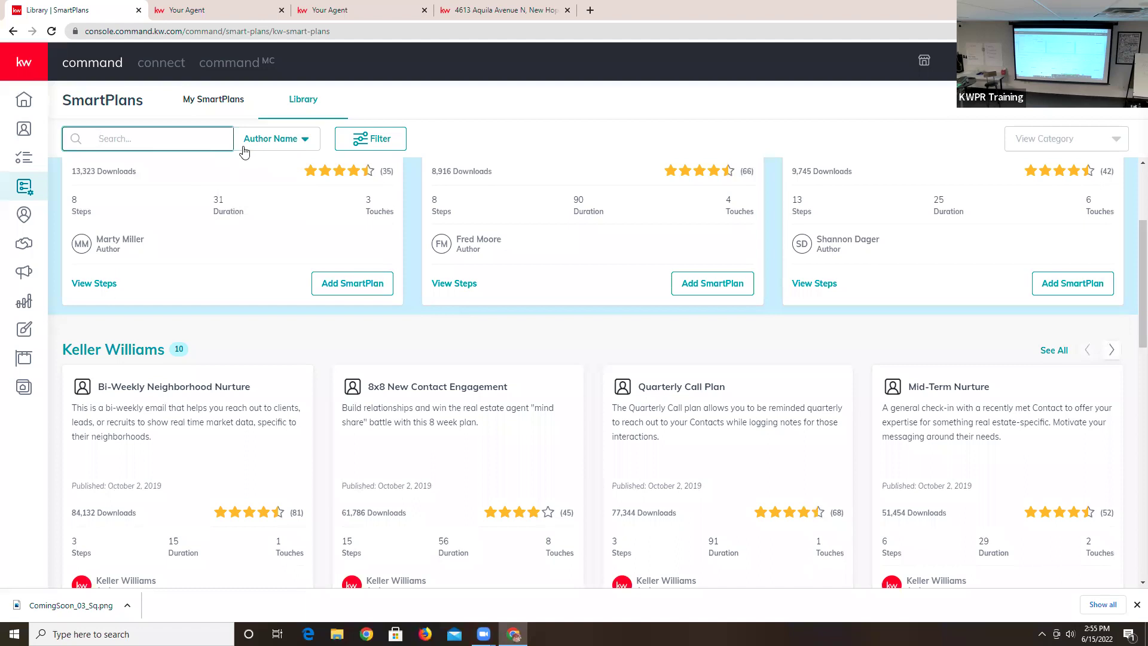
{"action": "key", "text": "Return"}
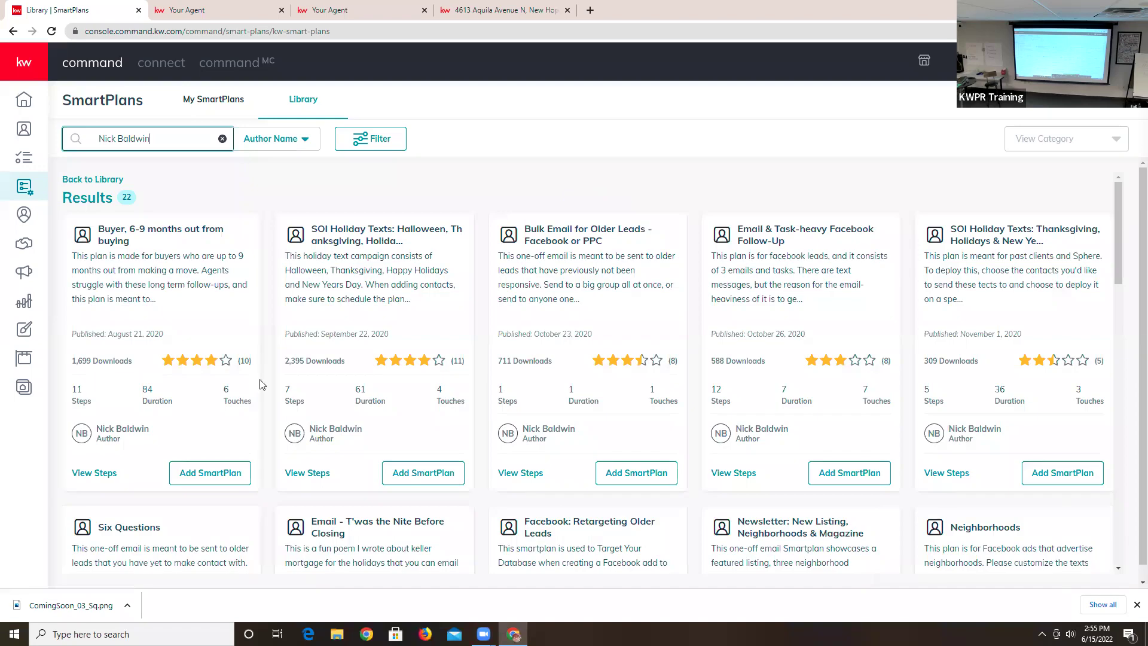
{"action": "scroll", "coordinate": [575, 350], "scroll_direction": "down", "scroll_amount": 3}
{"action": "scroll", "coordinate": [575, 350], "scroll_direction": "down", "scroll_amount": 15}
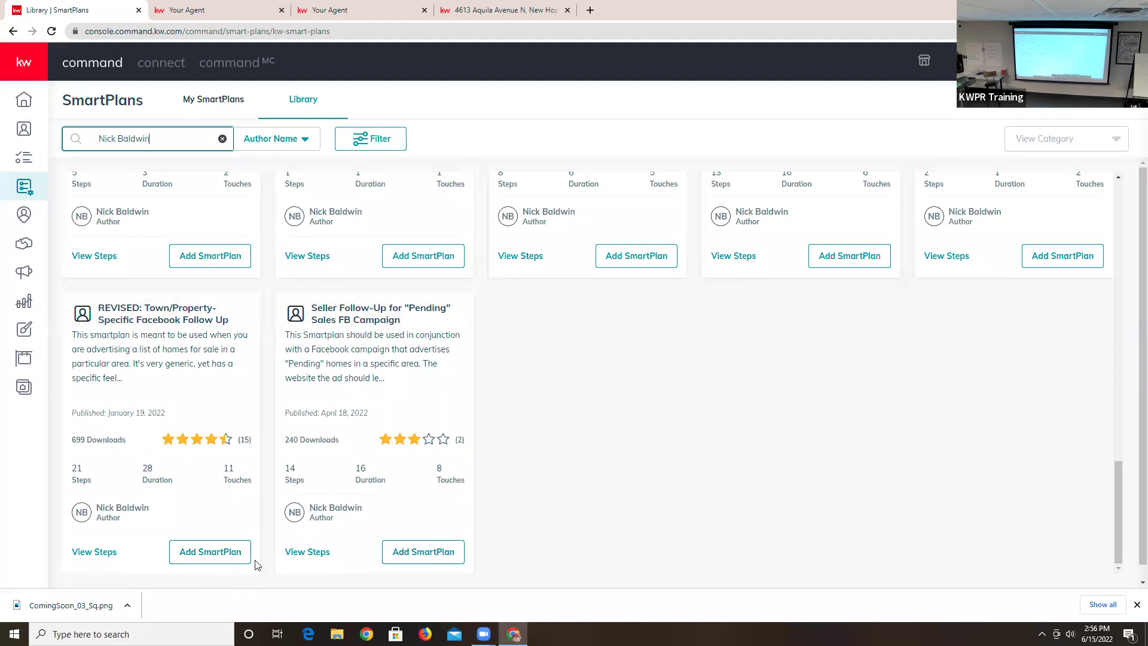
{"action": "left_click", "coordinate": [209, 100]}
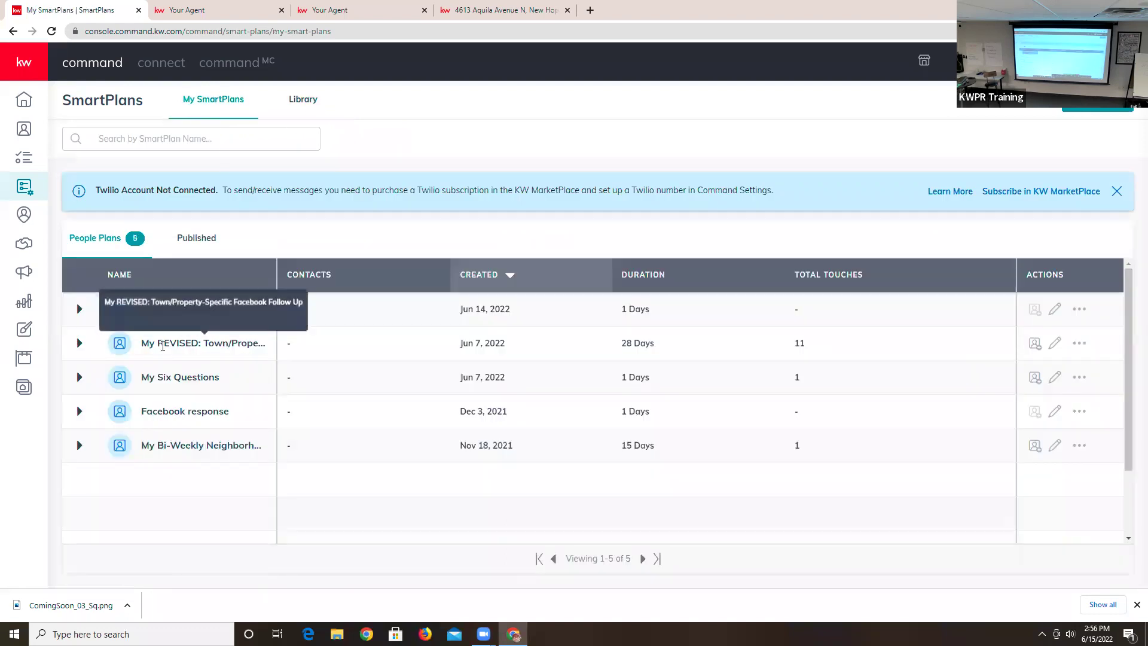
- Edit the second My SmartPlans row, the 28-day, 21-step revised Facebook Follow Up plan
{"action": "left_click", "coordinate": [1053, 345]}
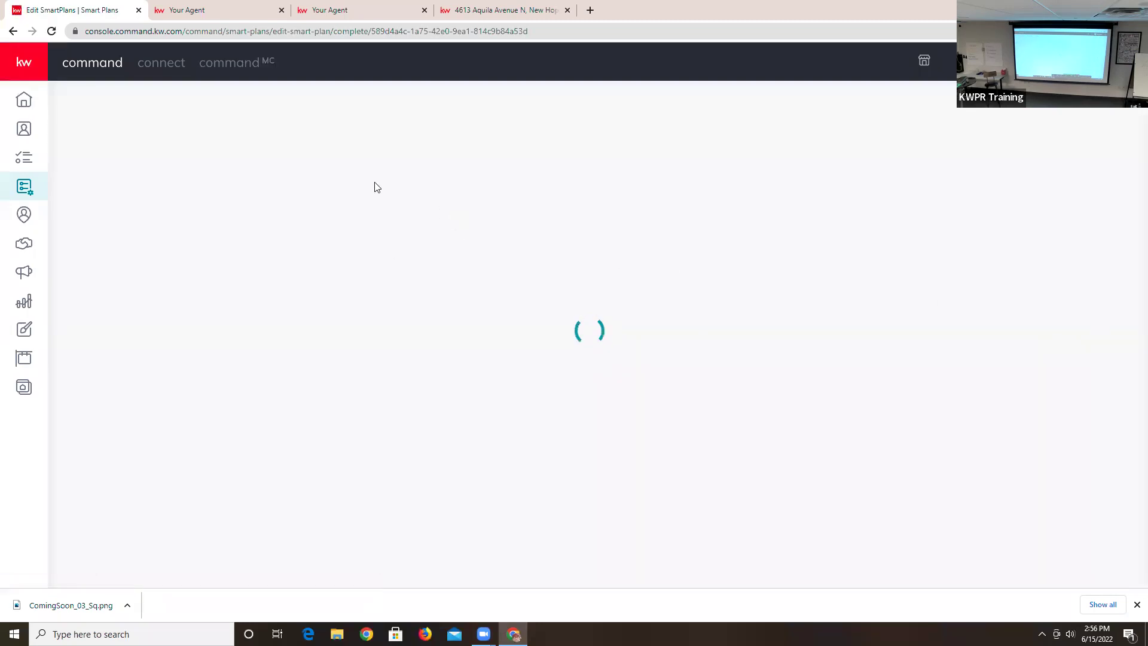
{"action": "scroll", "coordinate": [352, 274], "scroll_direction": "down", "scroll_amount": 2}
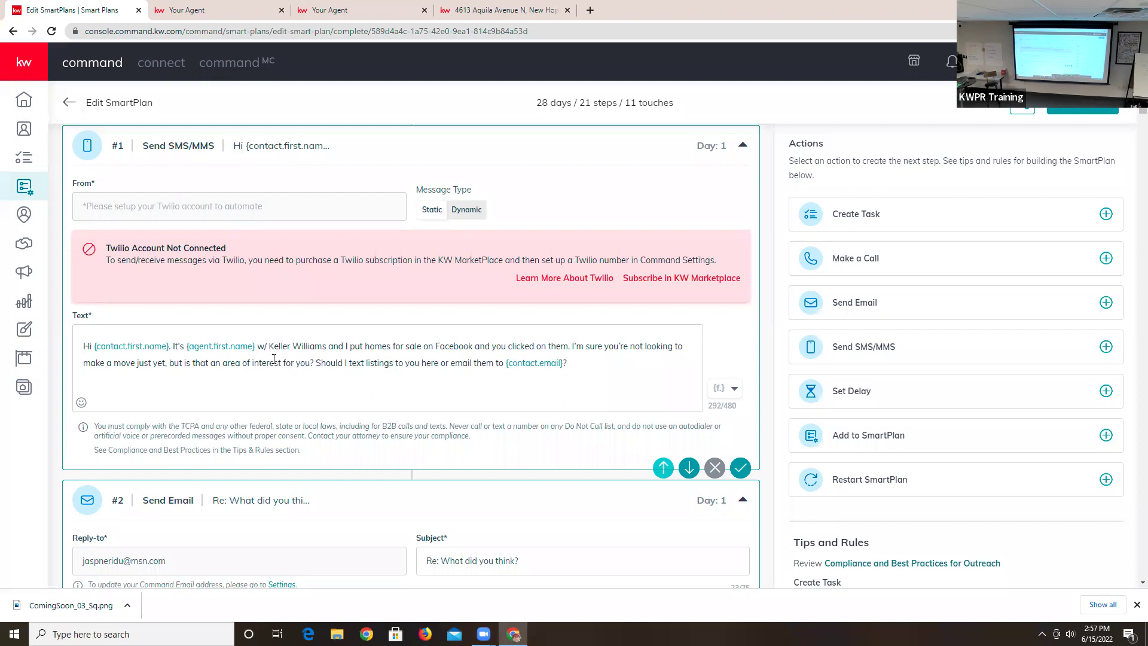
{"action": "scroll", "coordinate": [298, 389], "scroll_direction": "down", "scroll_amount": 3}
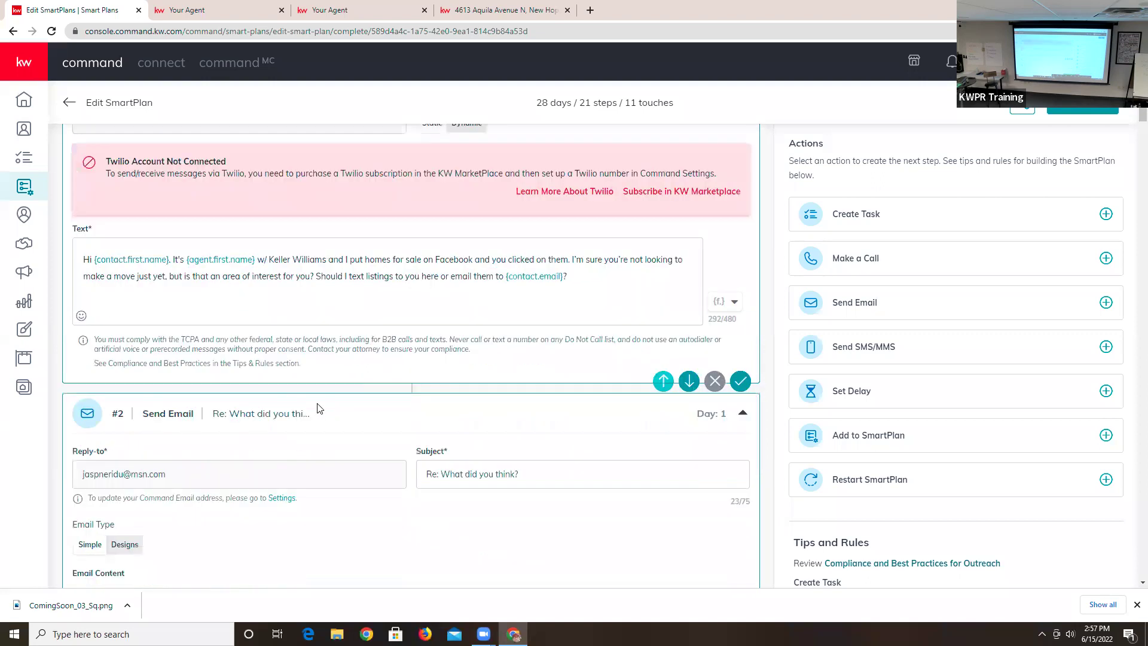
{"action": "scroll", "coordinate": [320, 365], "scroll_direction": "down", "scroll_amount": 2}
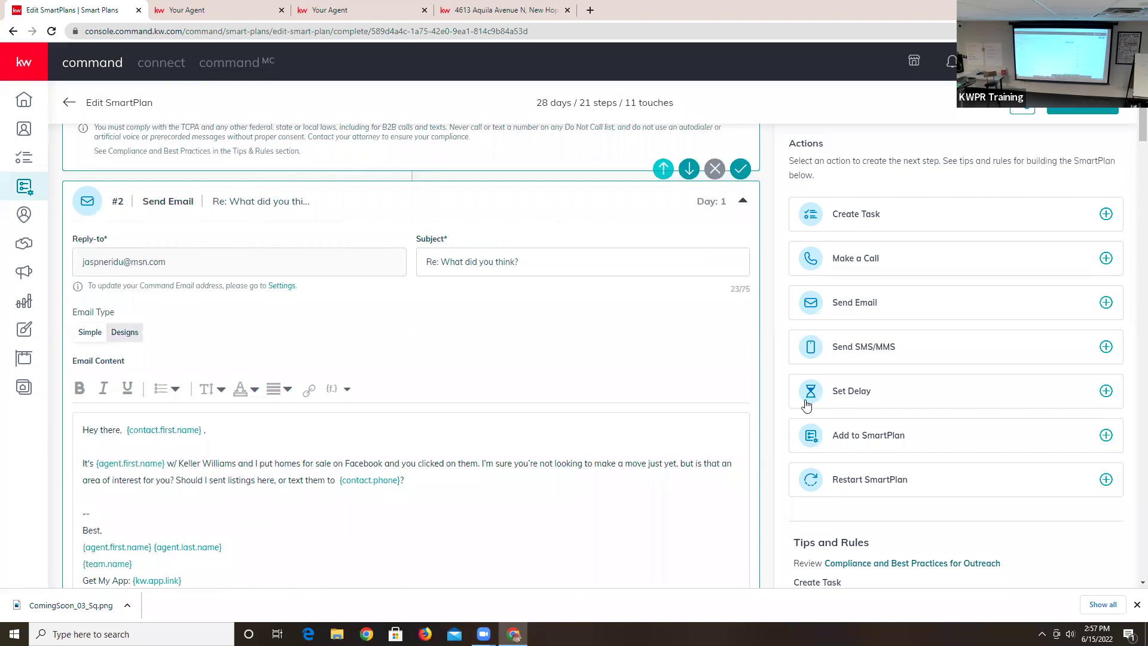
{"action": "scroll", "coordinate": [830, 404], "scroll_direction": "down", "scroll_amount": 2}
{"action": "scroll", "coordinate": [292, 399], "scroll_direction": "down", "scroll_amount": 2}
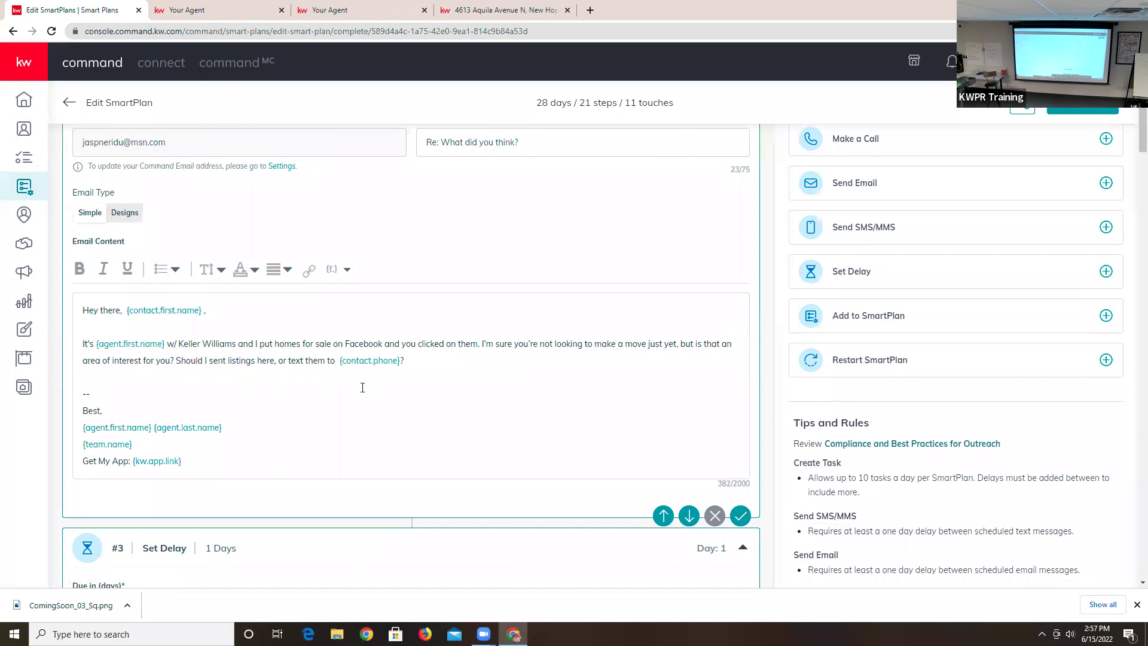
{"action": "scroll", "coordinate": [697, 289], "scroll_direction": "down", "scroll_amount": 2}
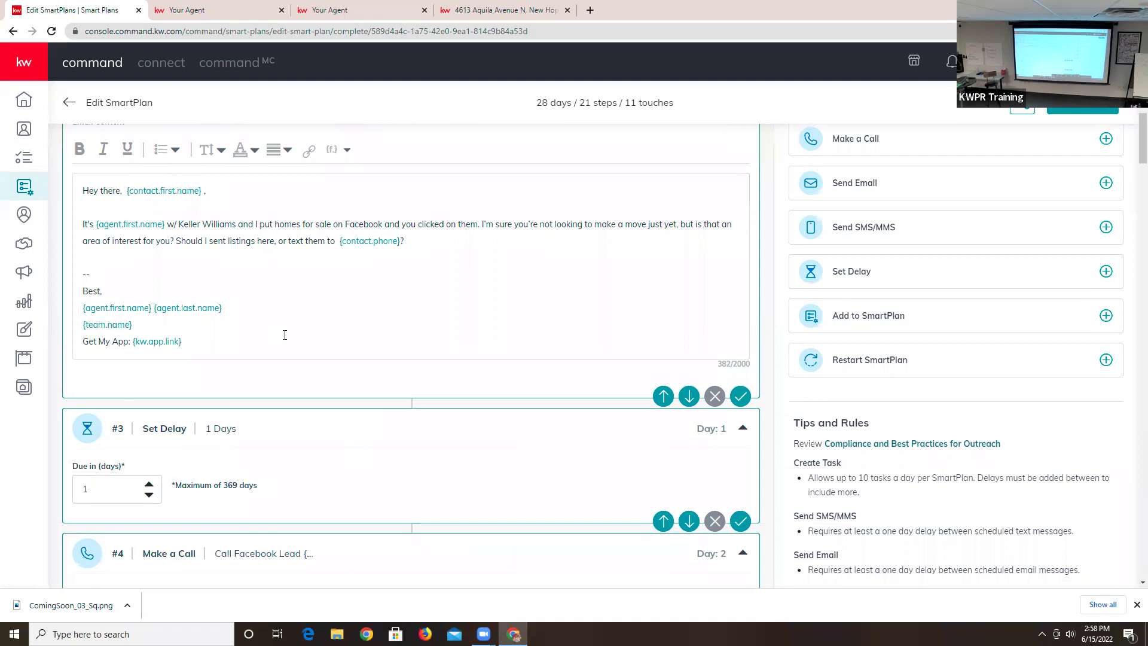
{"action": "scroll", "coordinate": [284, 334], "scroll_direction": "down", "scroll_amount": 4}
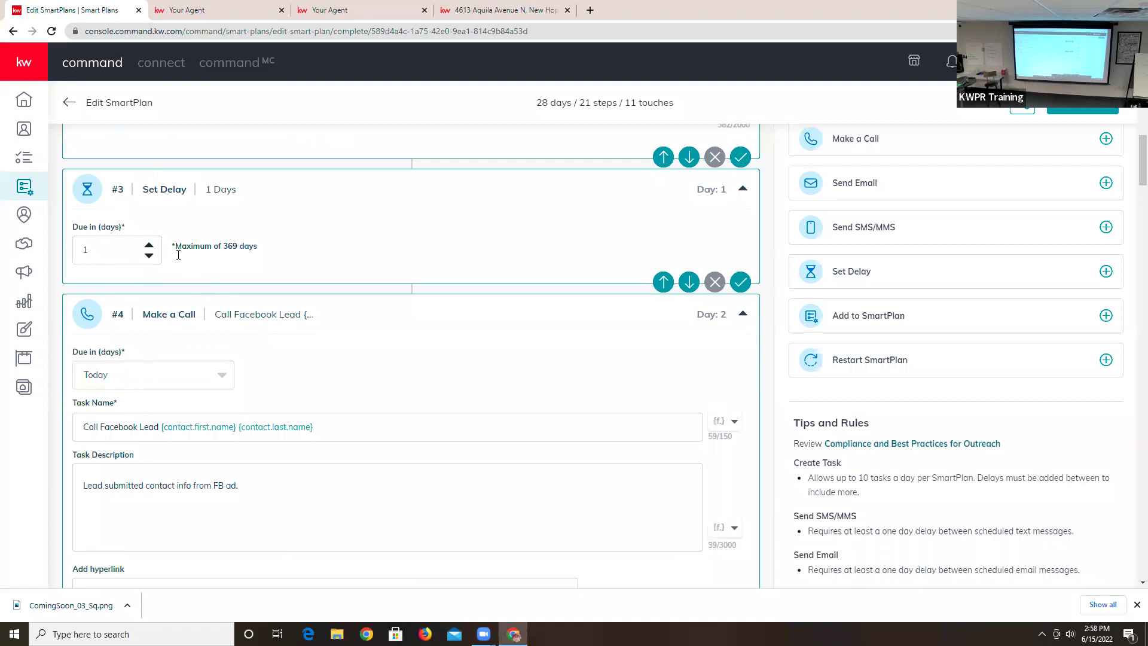
{"action": "scroll", "coordinate": [364, 357], "scroll_direction": "down", "scroll_amount": 2}
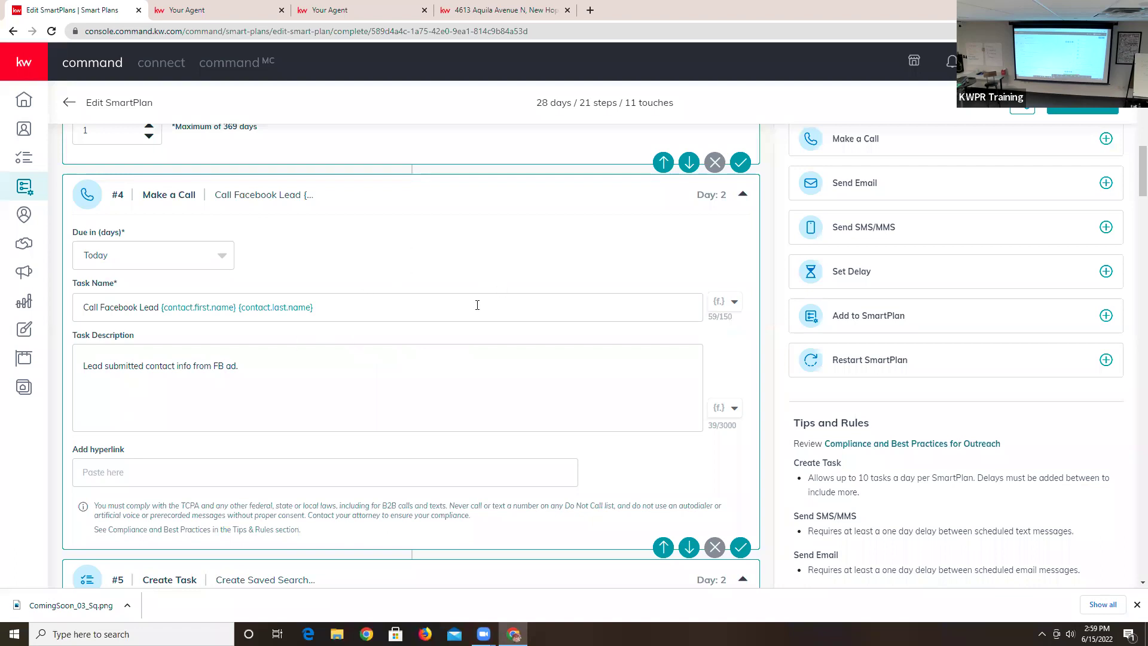
{"action": "scroll", "coordinate": [477, 305], "scroll_direction": "down", "scroll_amount": 5}
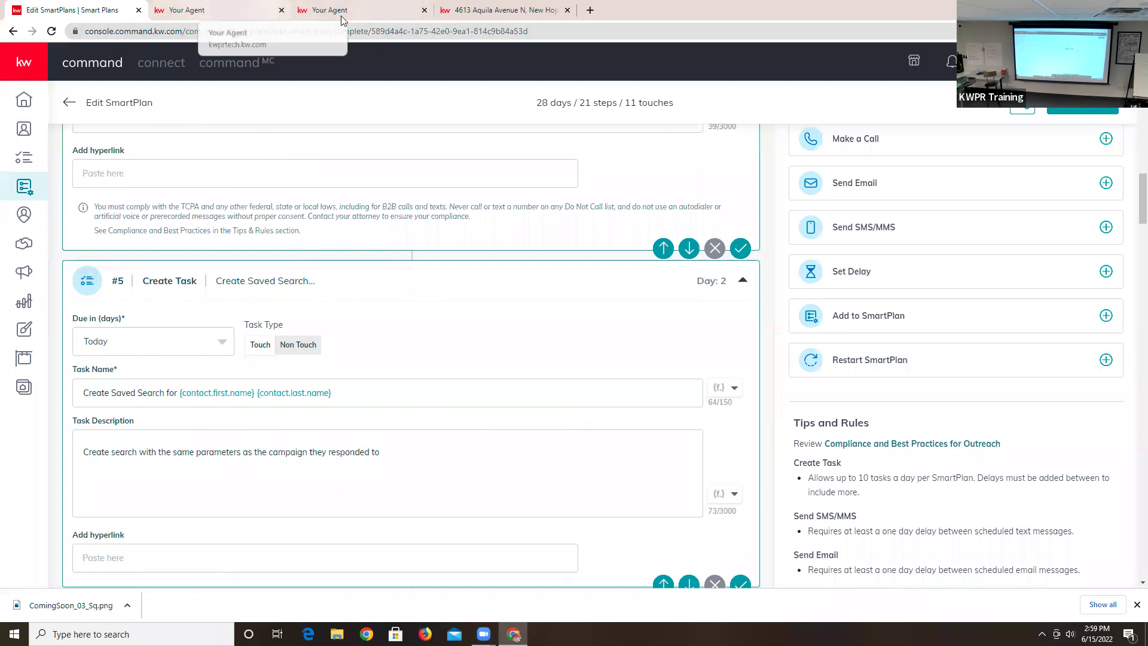
{"action": "left_click", "coordinate": [278, 14]}
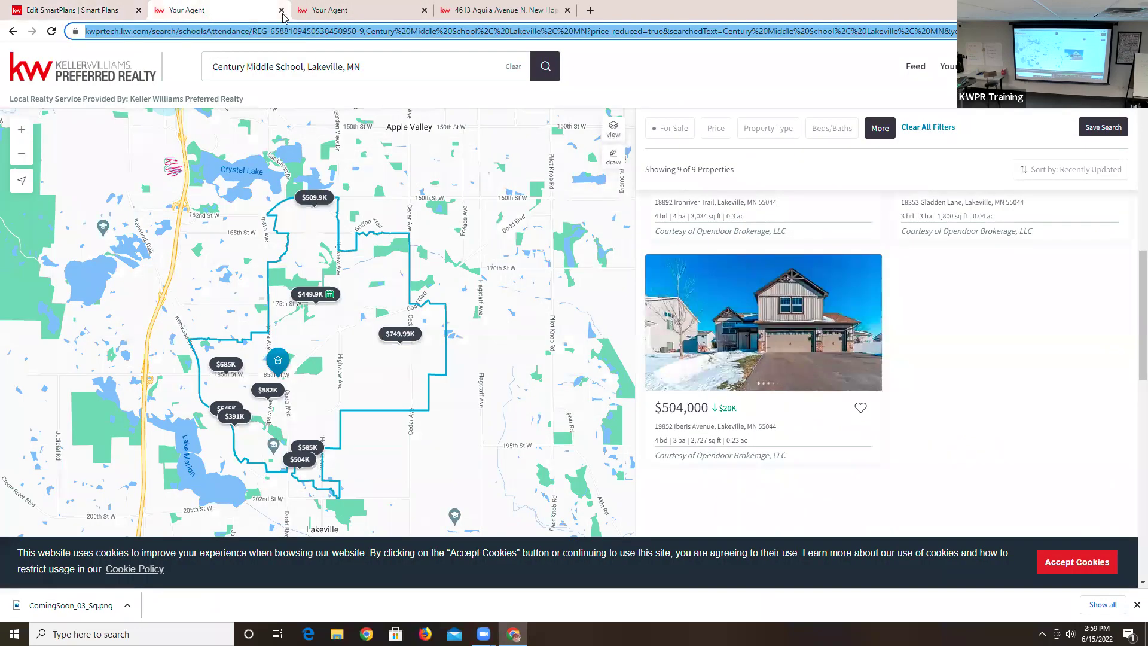
{"action": "left_click", "coordinate": [365, 12]}
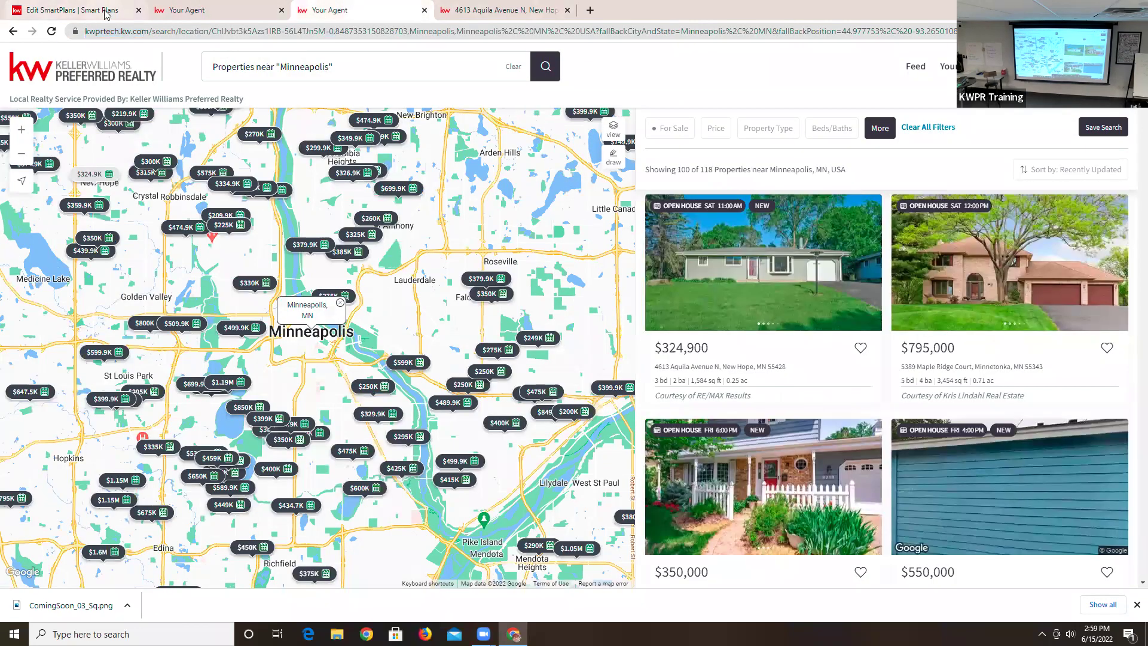
{"action": "left_click", "coordinate": [106, 12]}
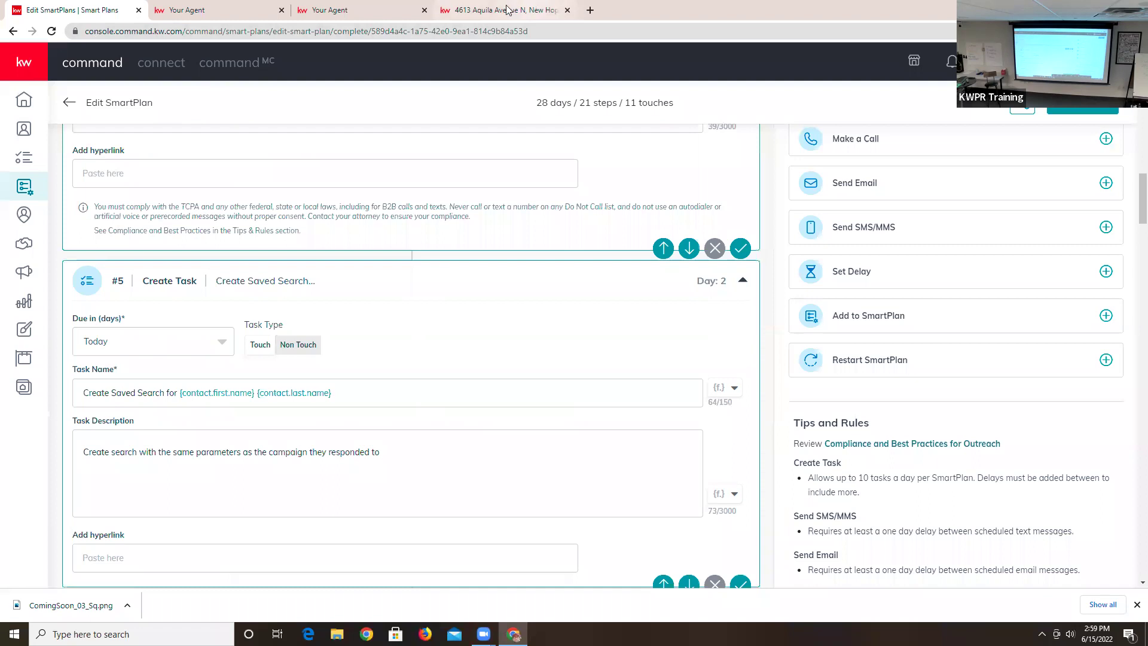
{"action": "left_click", "coordinate": [507, 10]}
- Scroll the Price Reductions SmartPlan to its End of SmartPlan step, then go to Contacts
{"action": "left_click", "coordinate": [43, 6]}
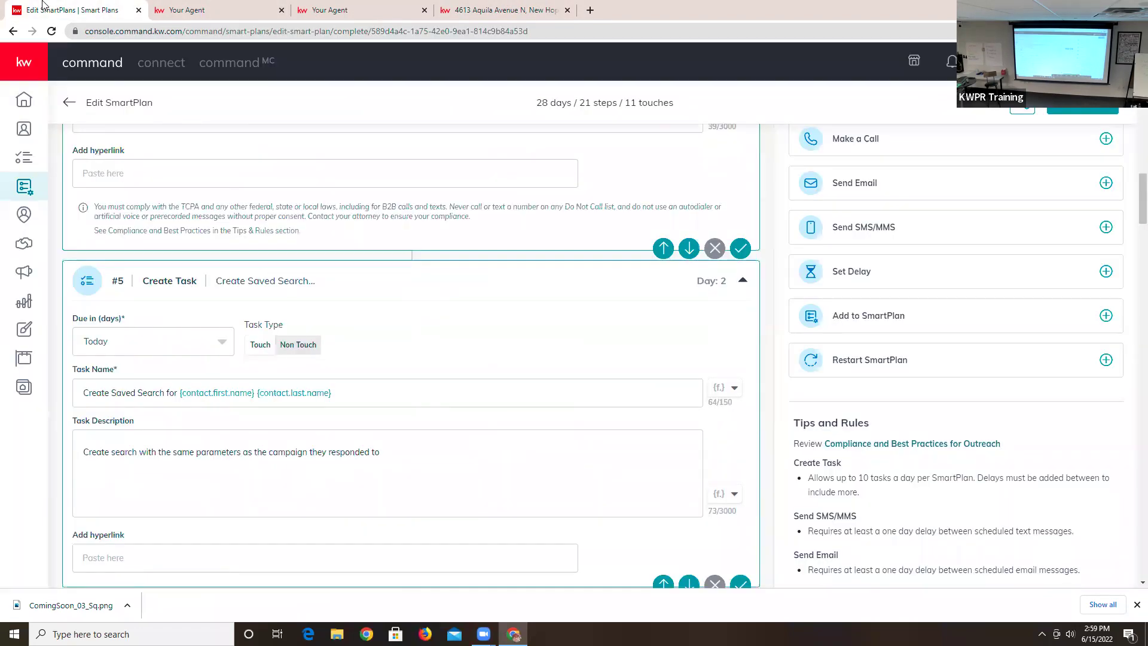
{"action": "scroll", "coordinate": [247, 442], "scroll_direction": "down", "scroll_amount": 5}
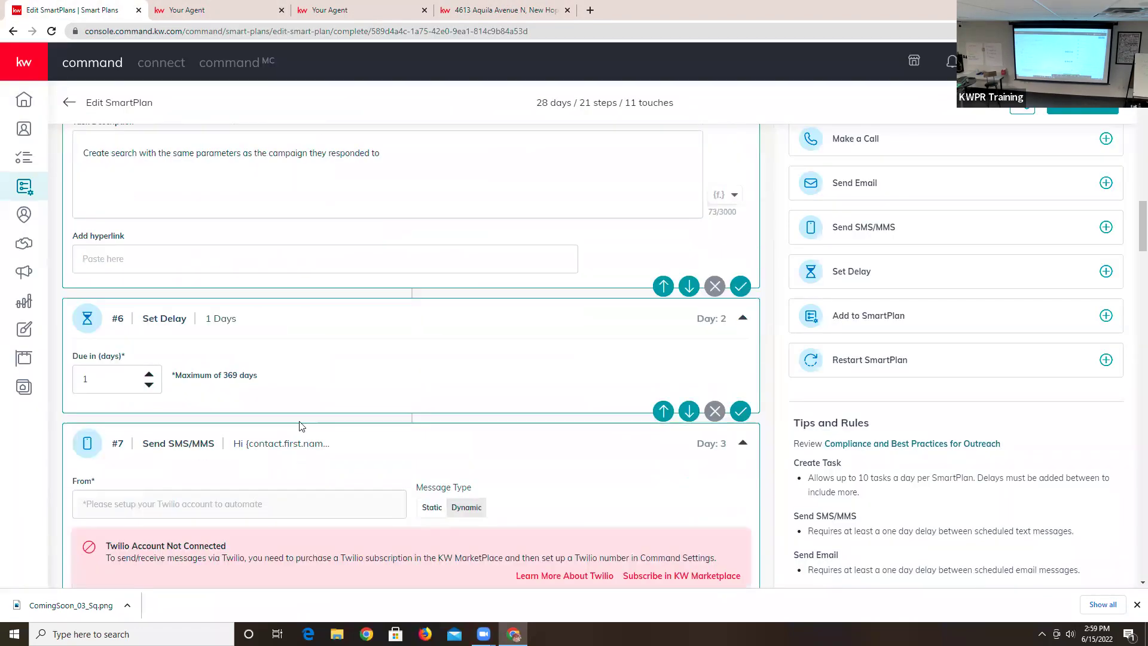
{"action": "scroll", "coordinate": [295, 492], "scroll_direction": "down", "scroll_amount": 3}
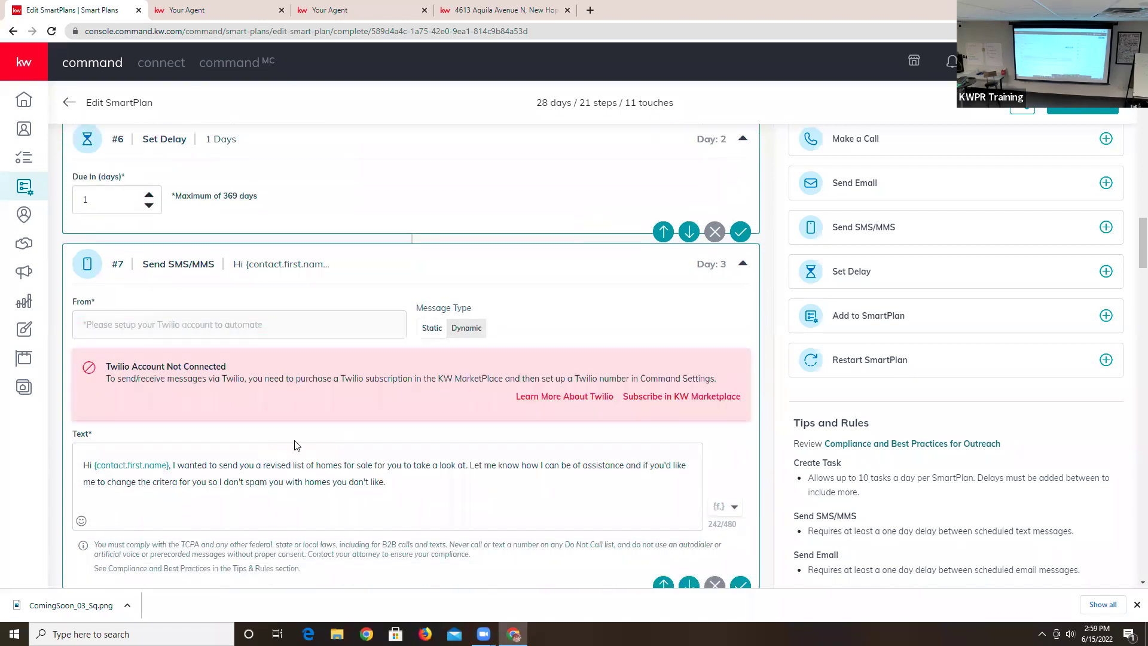
{"action": "scroll", "coordinate": [297, 472], "scroll_direction": "down", "scroll_amount": 3}
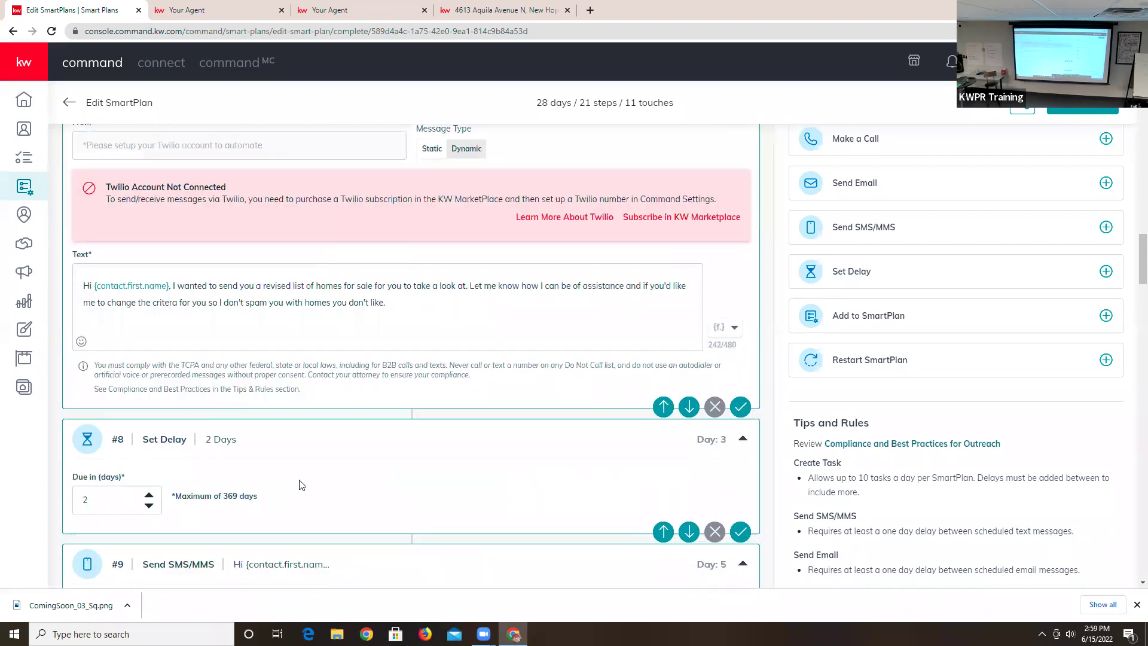
{"action": "scroll", "coordinate": [299, 481], "scroll_direction": "down", "scroll_amount": 2}
{"action": "scroll", "coordinate": [259, 519], "scroll_direction": "down", "scroll_amount": 10}
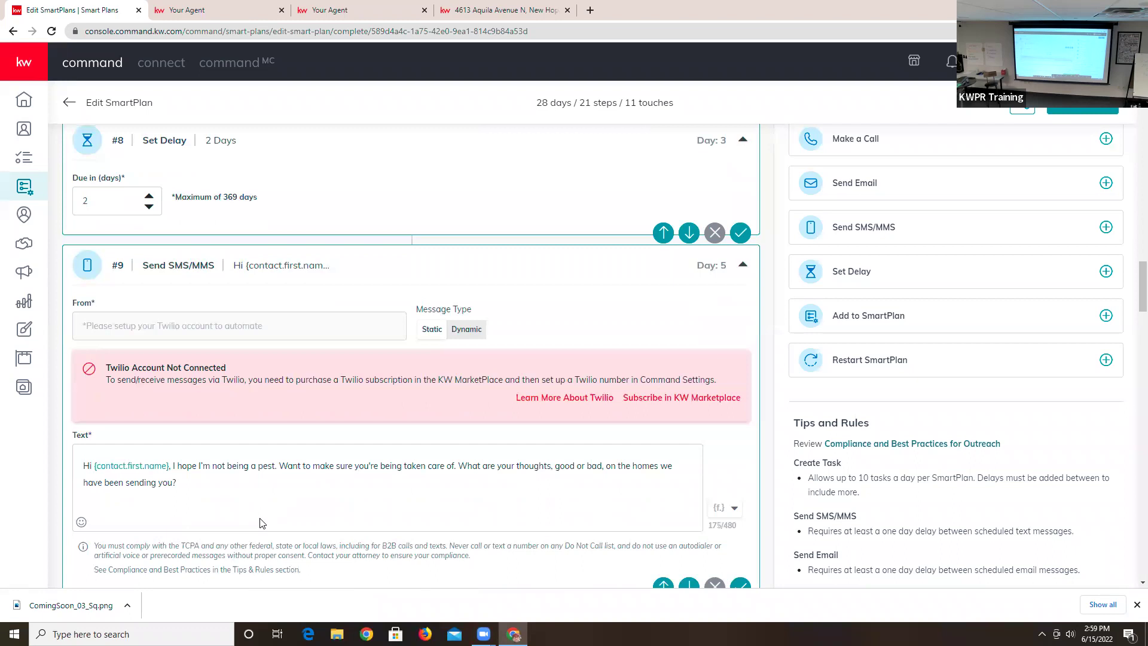
{"action": "scroll", "coordinate": [227, 436], "scroll_direction": "down", "scroll_amount": 3}
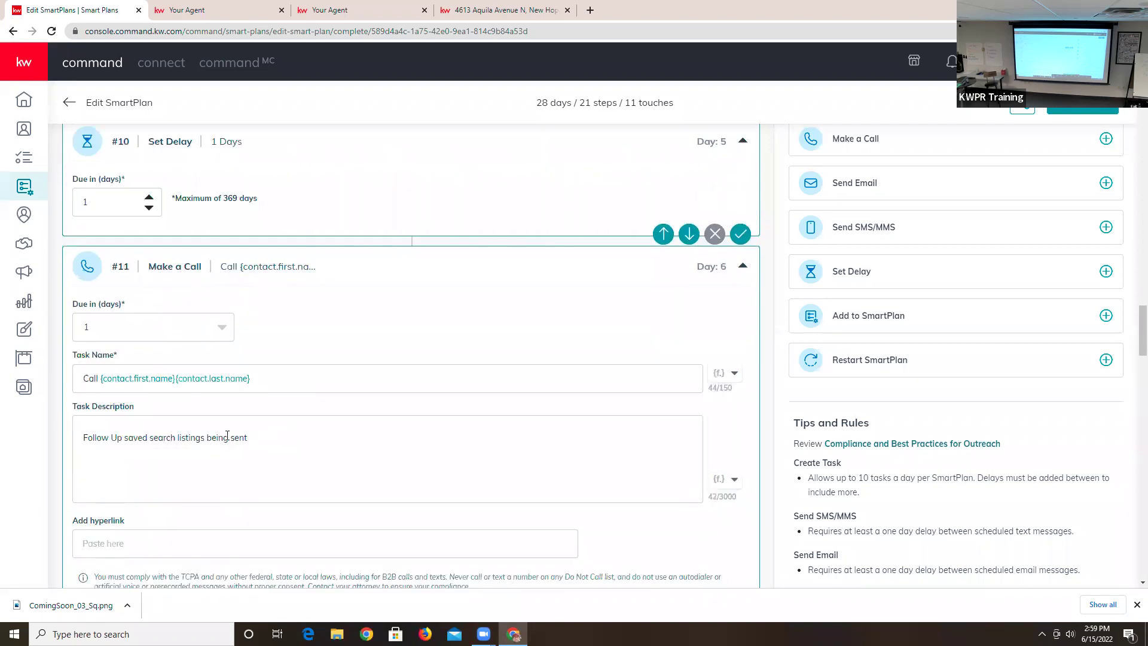
{"action": "scroll", "coordinate": [299, 418], "scroll_direction": "down", "scroll_amount": 6}
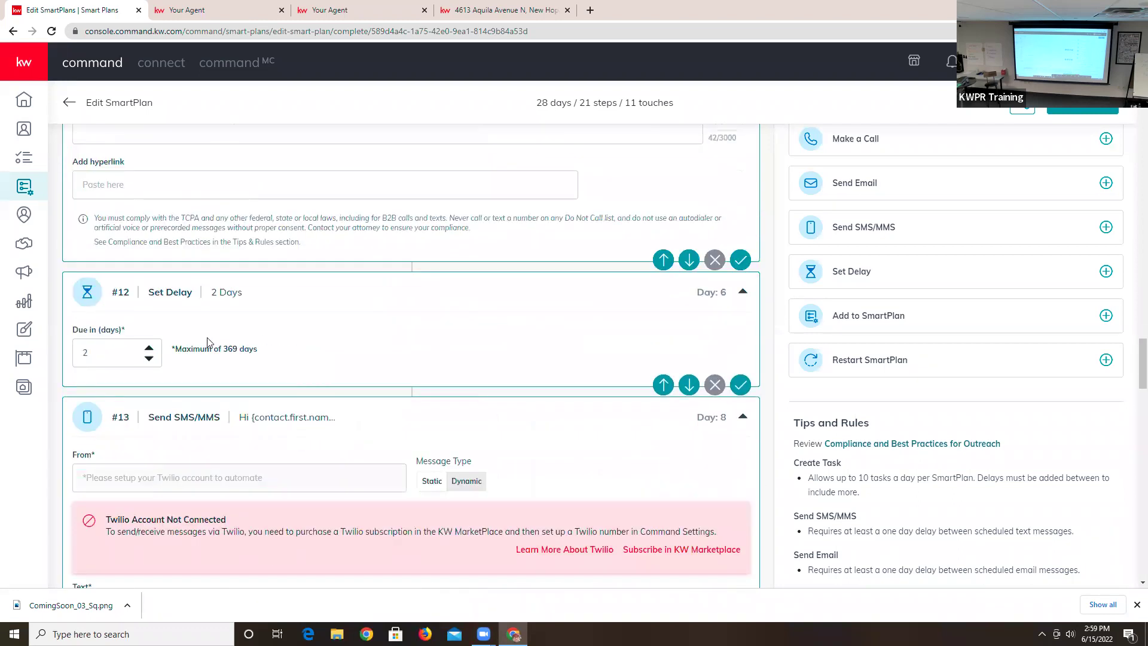
{"action": "scroll", "coordinate": [286, 490], "scroll_direction": "down", "scroll_amount": 10}
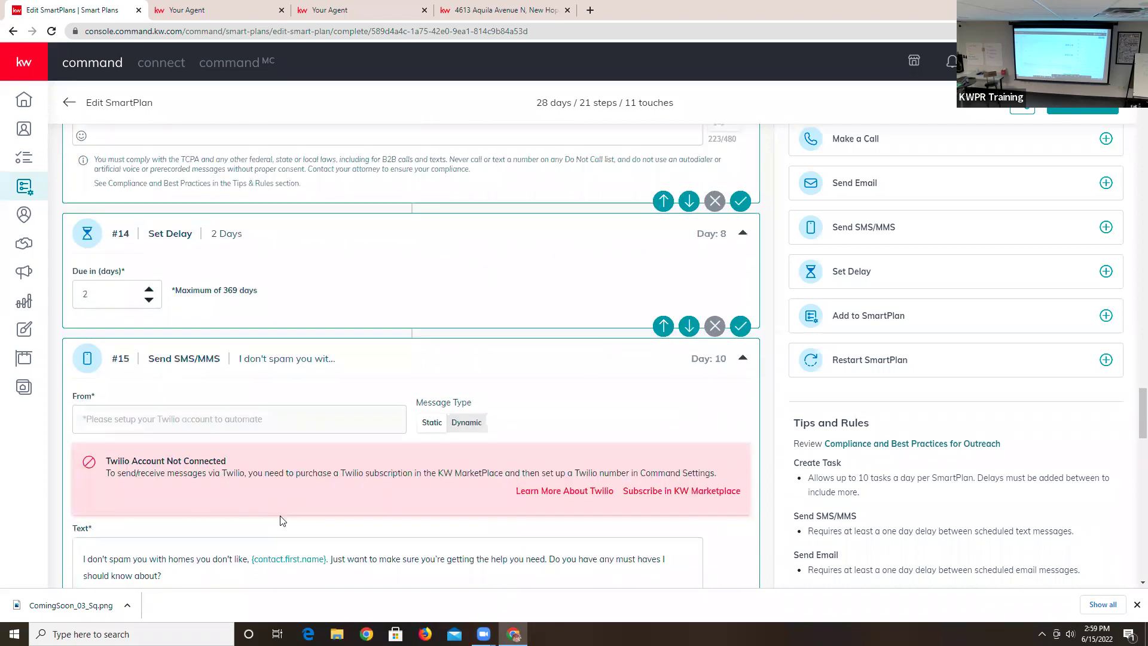
{"action": "scroll", "coordinate": [281, 502], "scroll_direction": "down", "scroll_amount": 5}
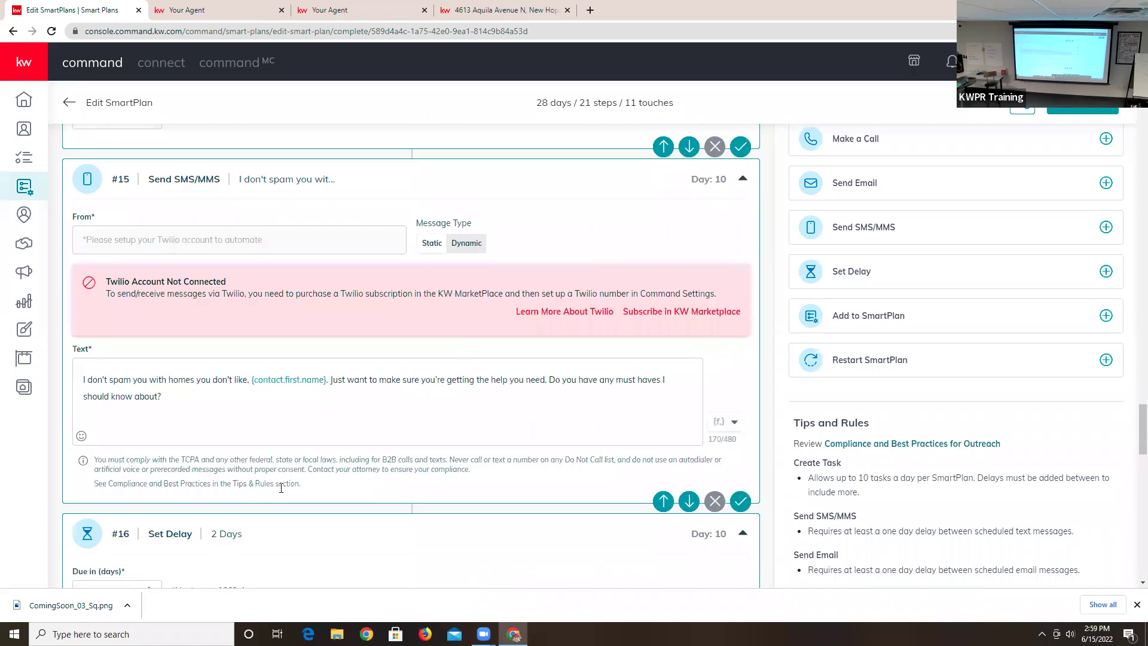
{"action": "scroll", "coordinate": [240, 478], "scroll_direction": "down", "scroll_amount": 5}
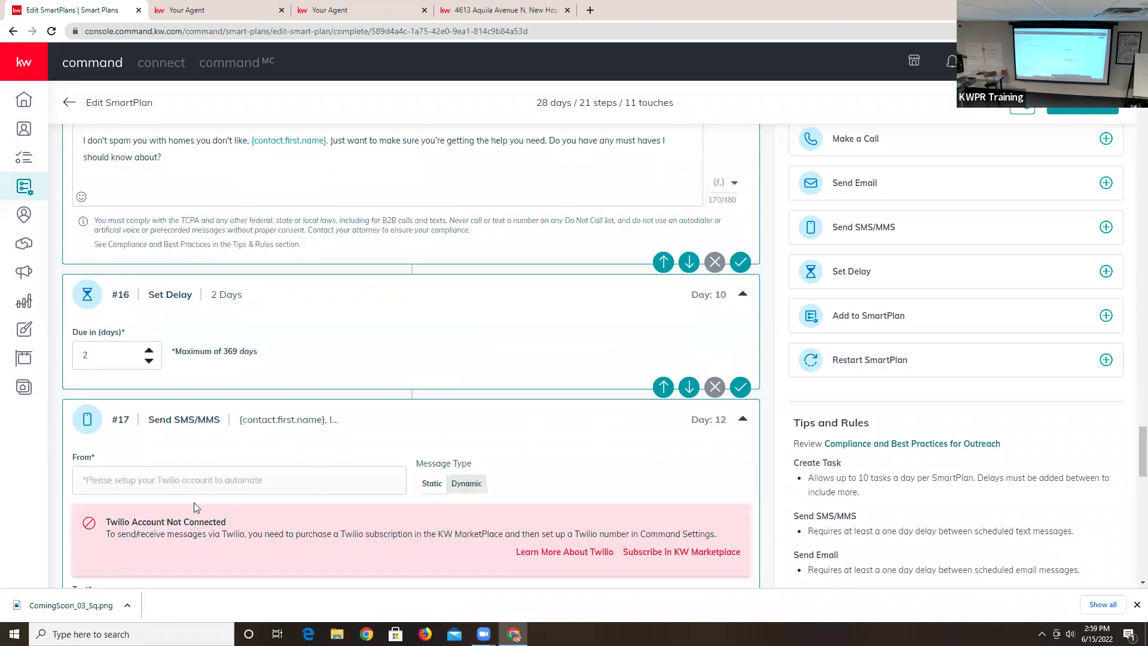
{"action": "scroll", "coordinate": [257, 487], "scroll_direction": "down", "scroll_amount": 2}
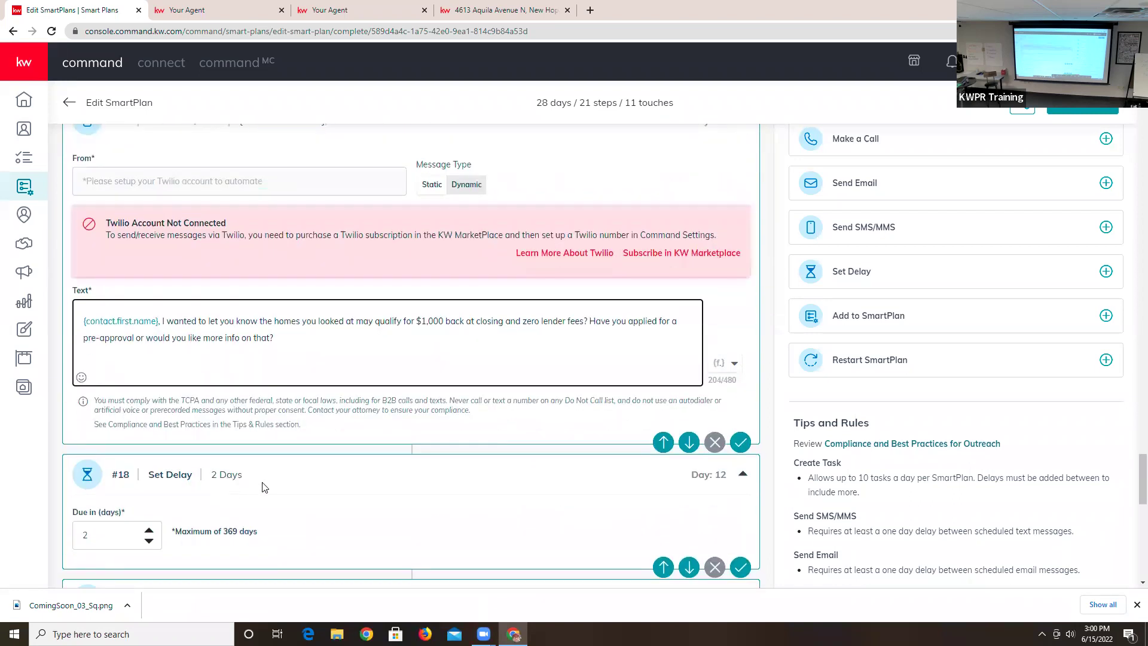
{"action": "scroll", "coordinate": [263, 487], "scroll_direction": "down", "scroll_amount": 6}
{"action": "scroll", "coordinate": [262, 487], "scroll_direction": "down", "scroll_amount": 2}
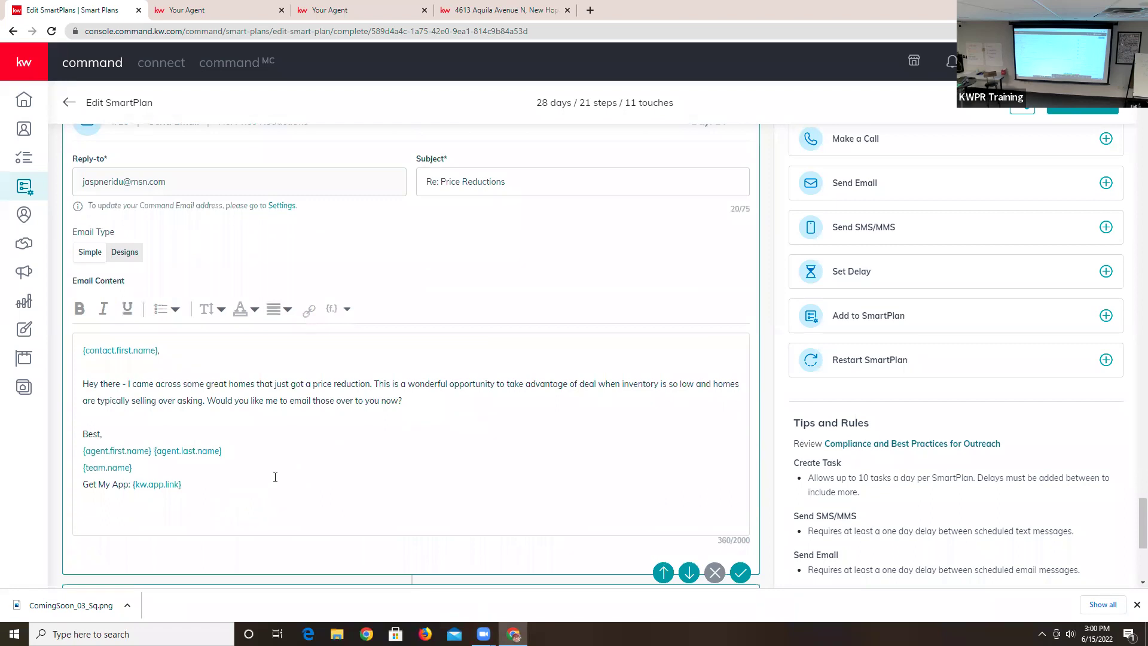
{"action": "scroll", "coordinate": [292, 474], "scroll_direction": "down", "scroll_amount": 1}
{"action": "scroll", "coordinate": [316, 490], "scroll_direction": "down", "scroll_amount": 3}
{"action": "scroll", "coordinate": [320, 545], "scroll_direction": "down", "scroll_amount": 1}
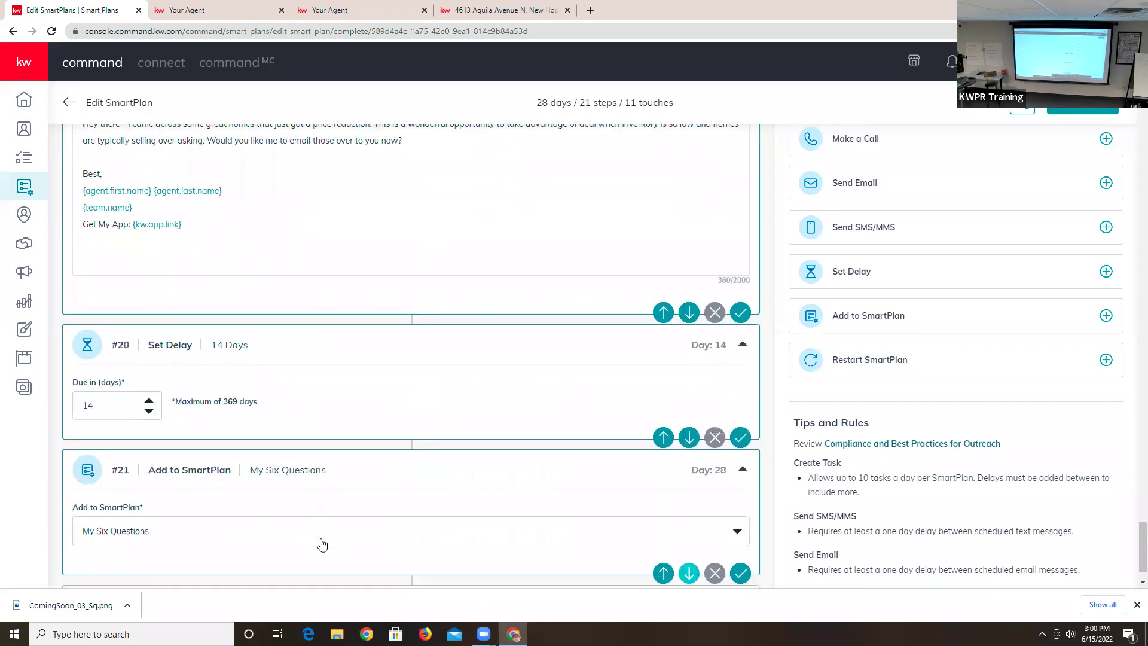
{"action": "scroll", "coordinate": [321, 544], "scroll_direction": "down", "scroll_amount": 1}
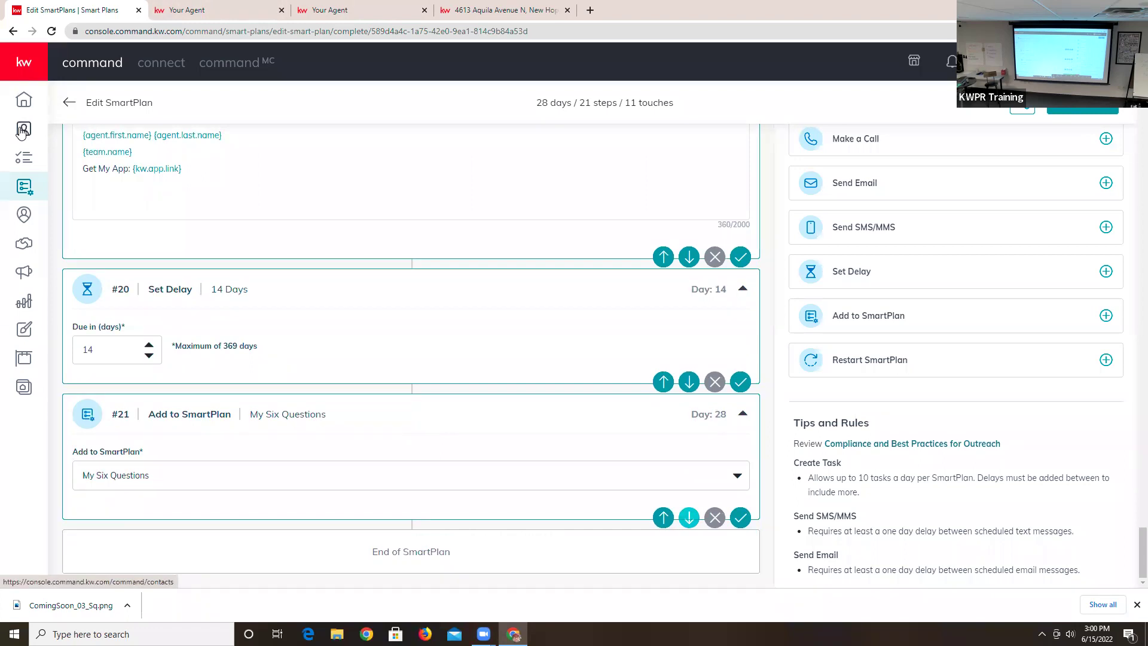
{"action": "left_click", "coordinate": [22, 136]}
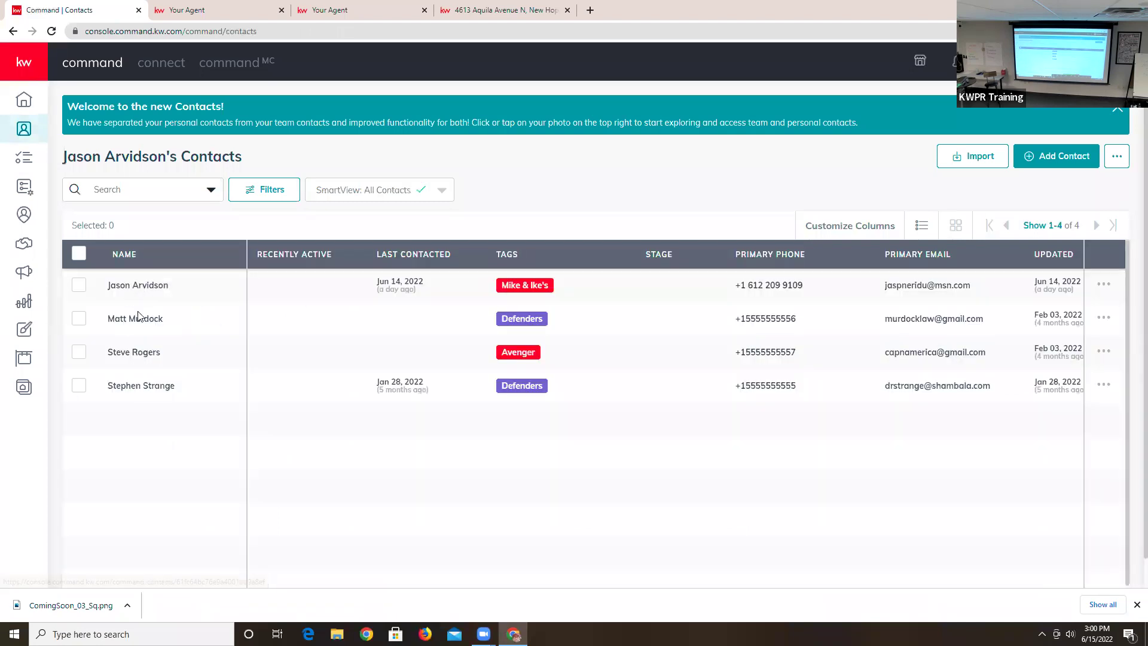
- Start a new saved search from the last contact's Saved Searches tab
{"action": "left_click", "coordinate": [134, 387]}
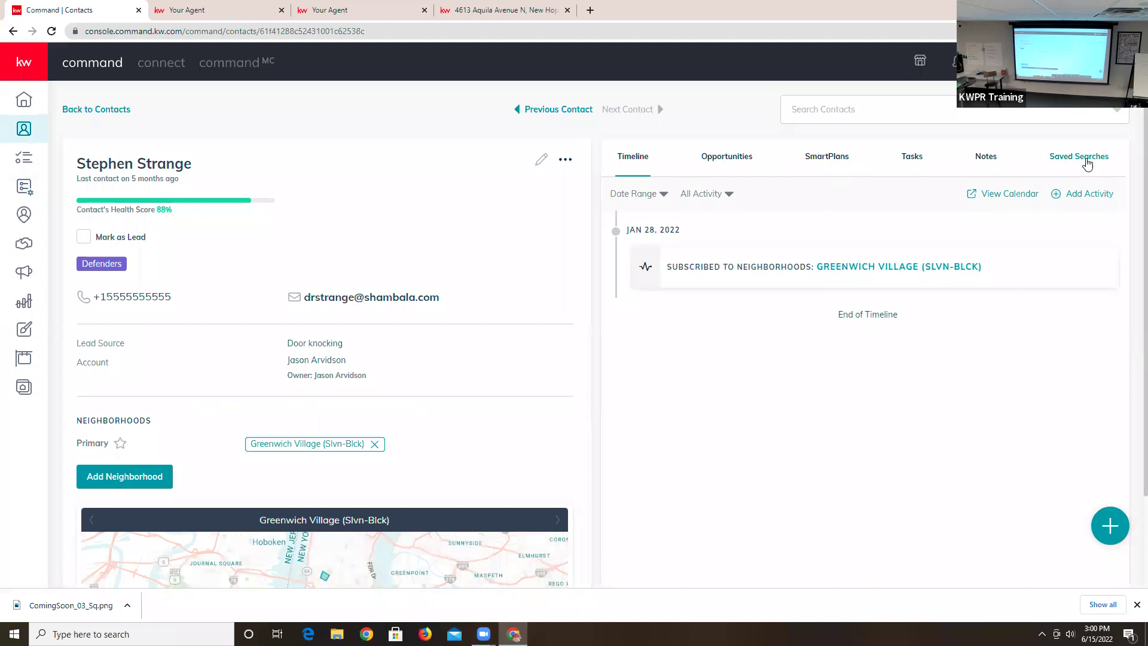
{"action": "left_click", "coordinate": [1085, 164]}
{"action": "left_click", "coordinate": [894, 278]}
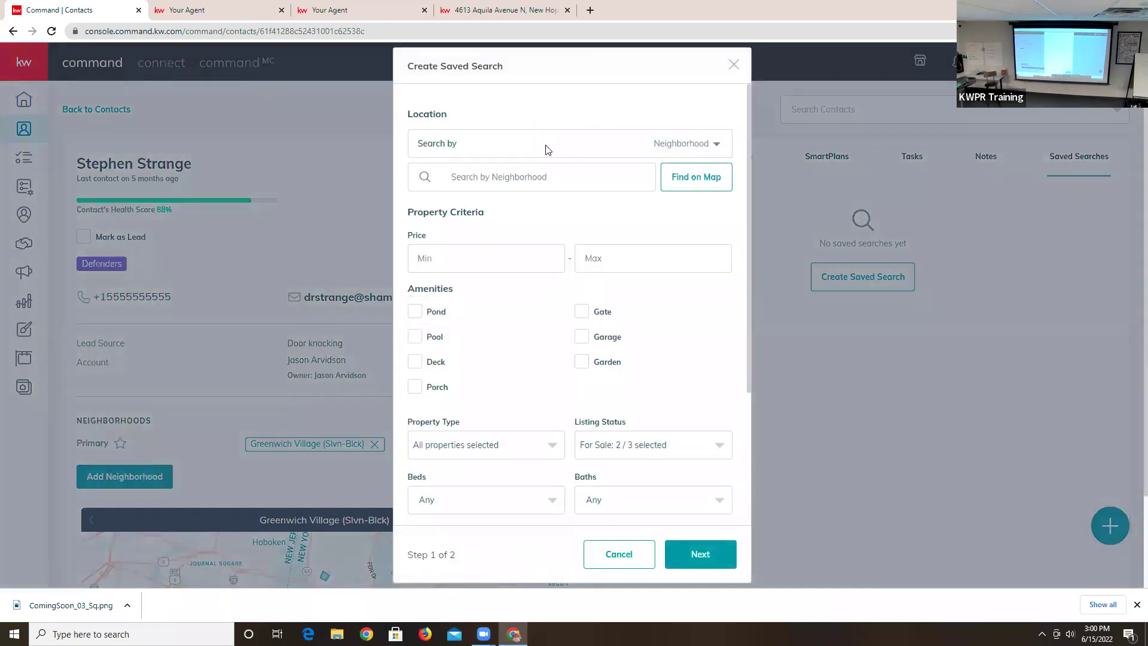
- Set the location search type to Custom, after briefly trying Zip Code, and launch Draw on Map
{"action": "left_click", "coordinate": [681, 149]}
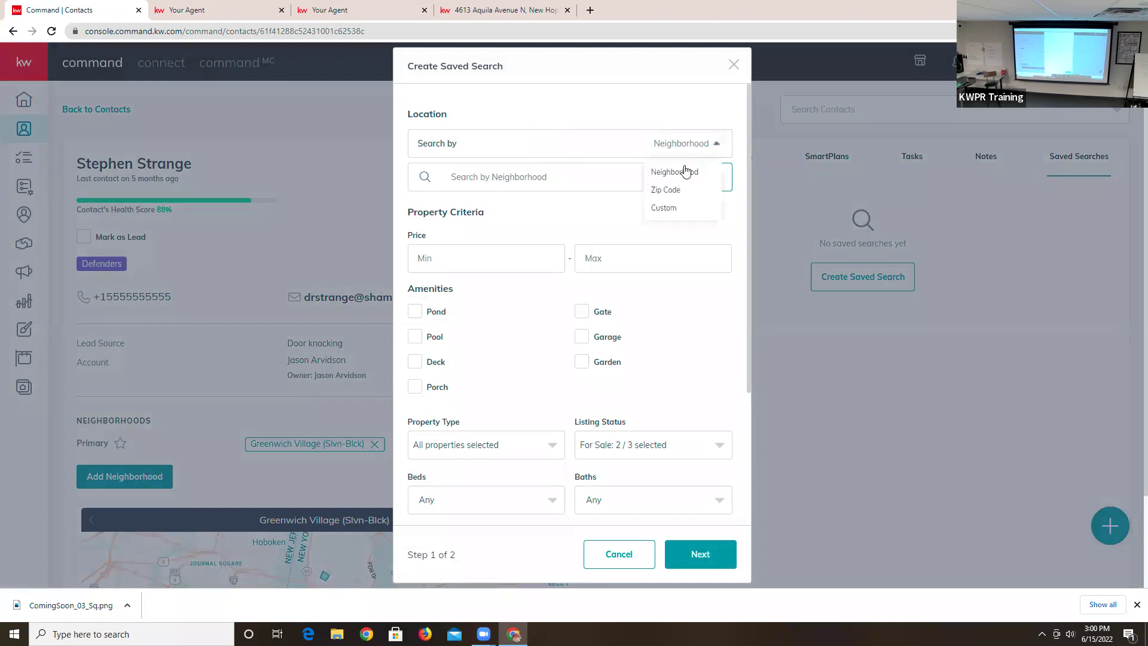
{"action": "left_click", "coordinate": [664, 208]}
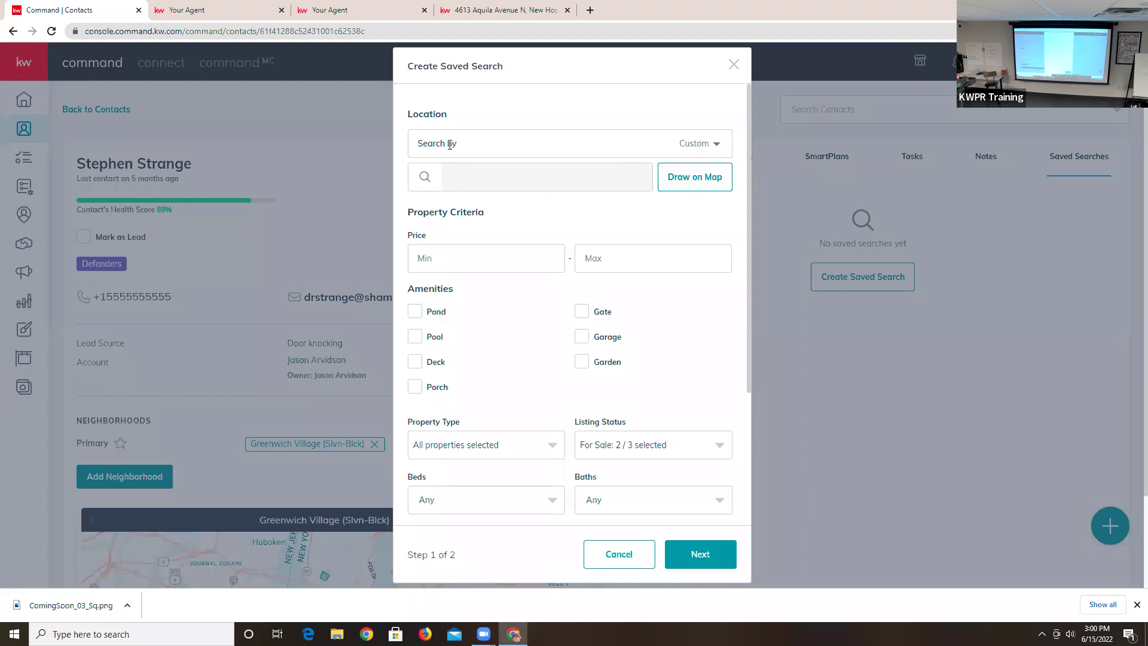
{"action": "left_click", "coordinate": [696, 149]}
{"action": "left_click", "coordinate": [691, 189]}
{"action": "left_click", "coordinate": [507, 177]}
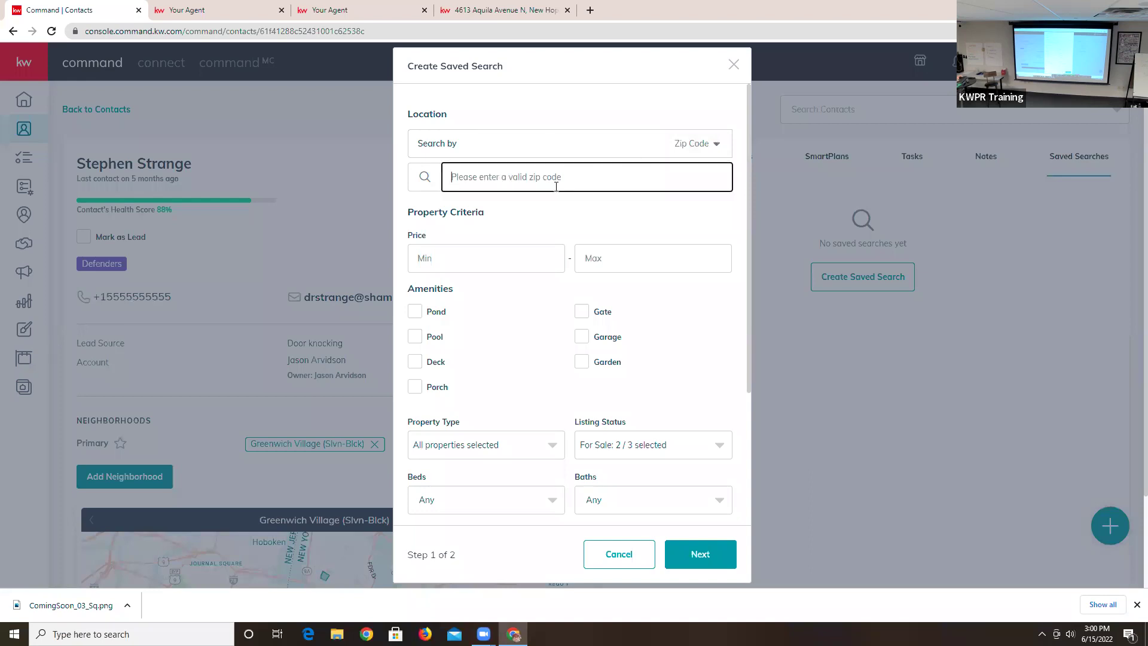
{"action": "left_click", "coordinate": [716, 147]}
{"action": "left_click", "coordinate": [699, 206]}
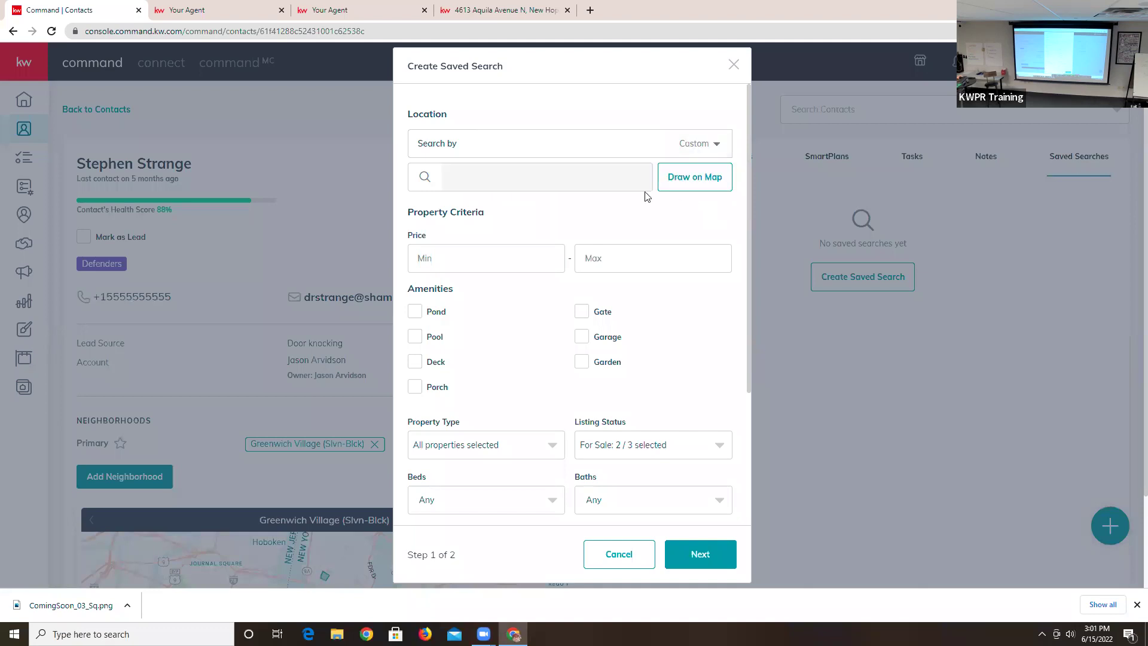
{"action": "left_click", "coordinate": [705, 177]}
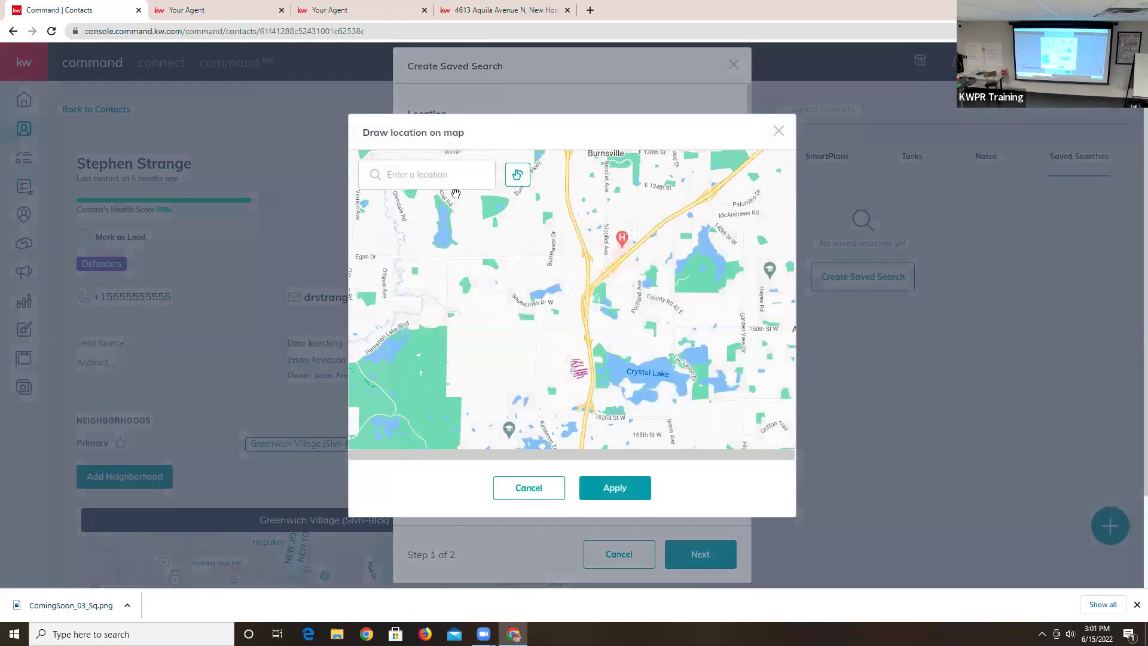
- Find Century Middle School on the map, draw a freehand loop around it, and apply it
{"action": "type", "text": "Cherry"}
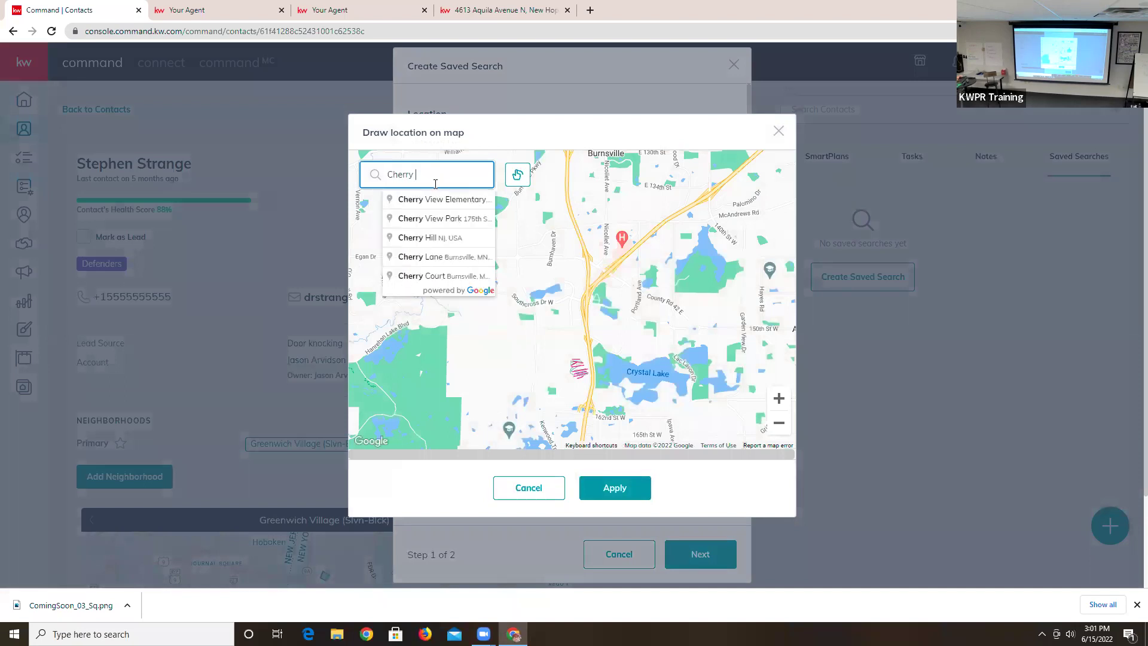
{"action": "key", "text": "BackSpace"}
{"action": "key", "text": "BackSpace"}
{"action": "key", "text": "BackSpace"}
{"action": "key", "text": "BackSpace"}
{"action": "key", "text": "BackSpace"}
{"action": "key", "text": "BackSpace"}
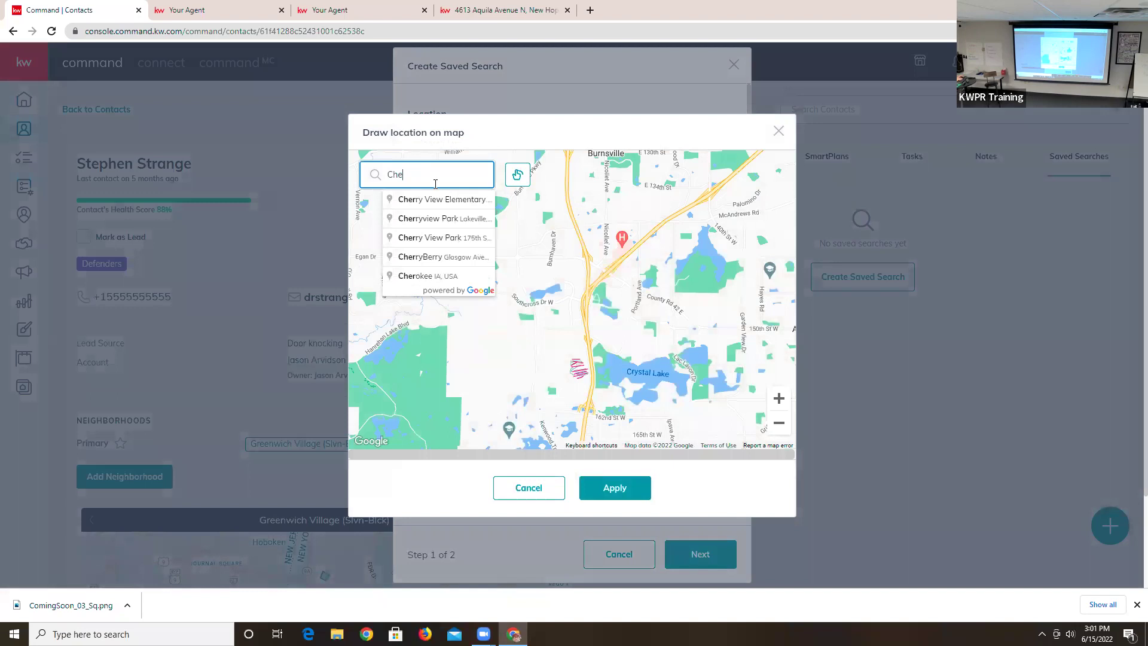
{"action": "type", "text": "en"}
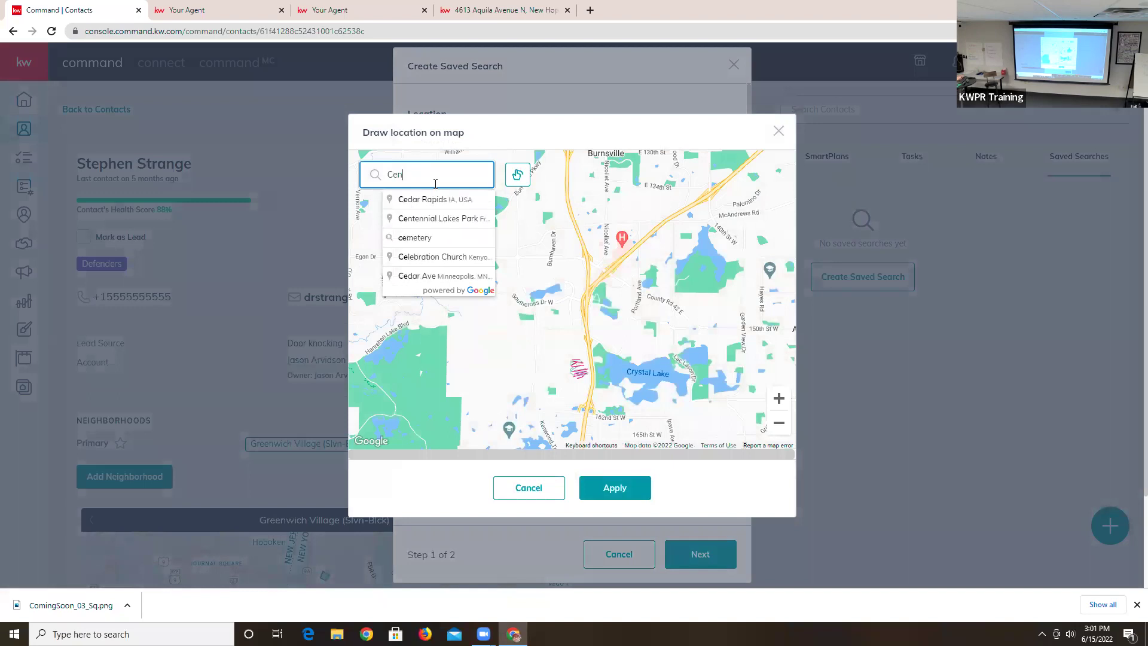
{"action": "type", "text": "tury Middle"}
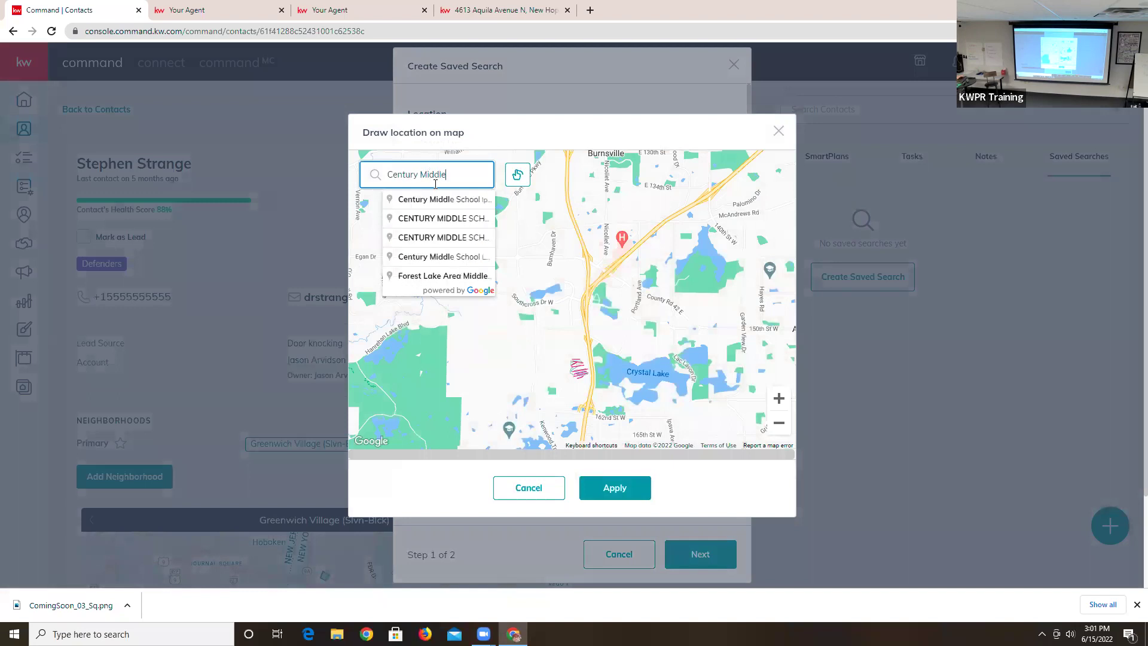
{"action": "left_click", "coordinate": [456, 200]}
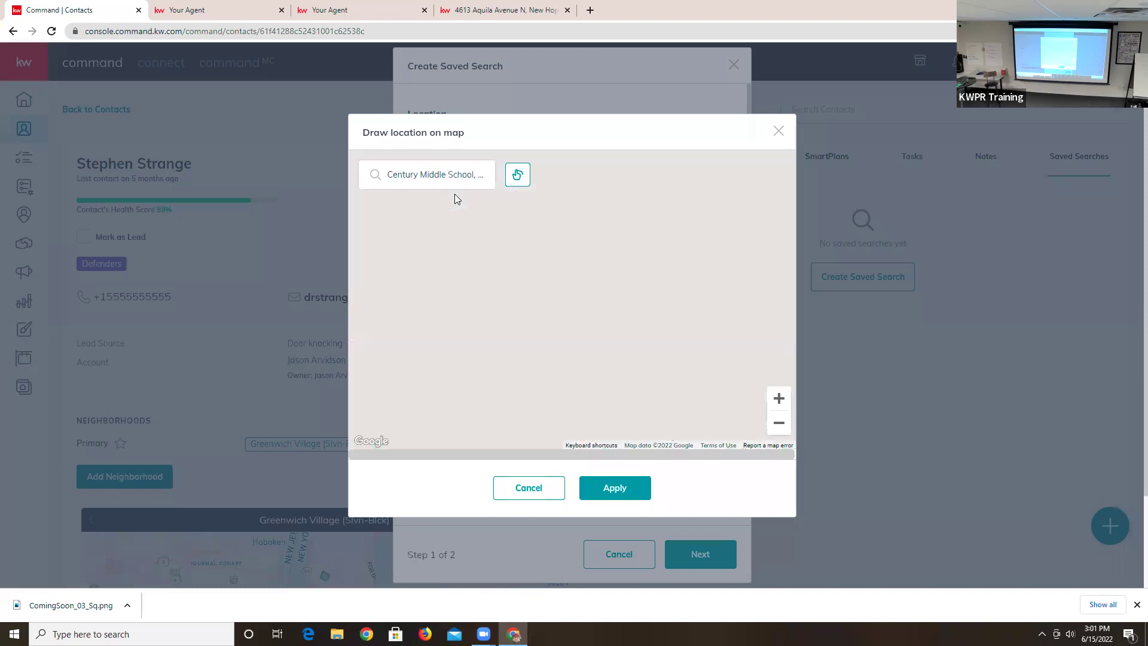
{"action": "scroll", "coordinate": [657, 307], "scroll_direction": "down", "scroll_amount": 3}
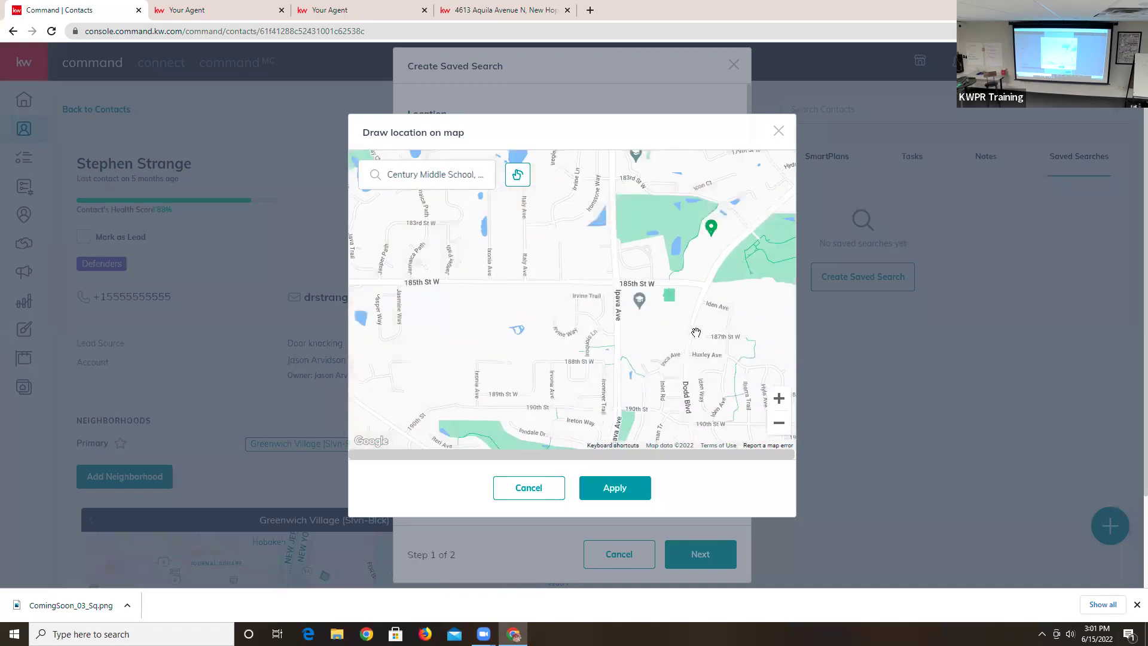
{"action": "left_click", "coordinate": [517, 175]}
{"action": "mouse_move", "coordinate": [670, 166]}
{"action": "left_mouse_down"}
{"action": "mouse_move", "coordinate": [463, 280]}
{"action": "mouse_move", "coordinate": [743, 357]}
{"action": "mouse_move", "coordinate": [748, 205]}
{"action": "mouse_move", "coordinate": [670, 162]}
{"action": "left_mouse_up"}
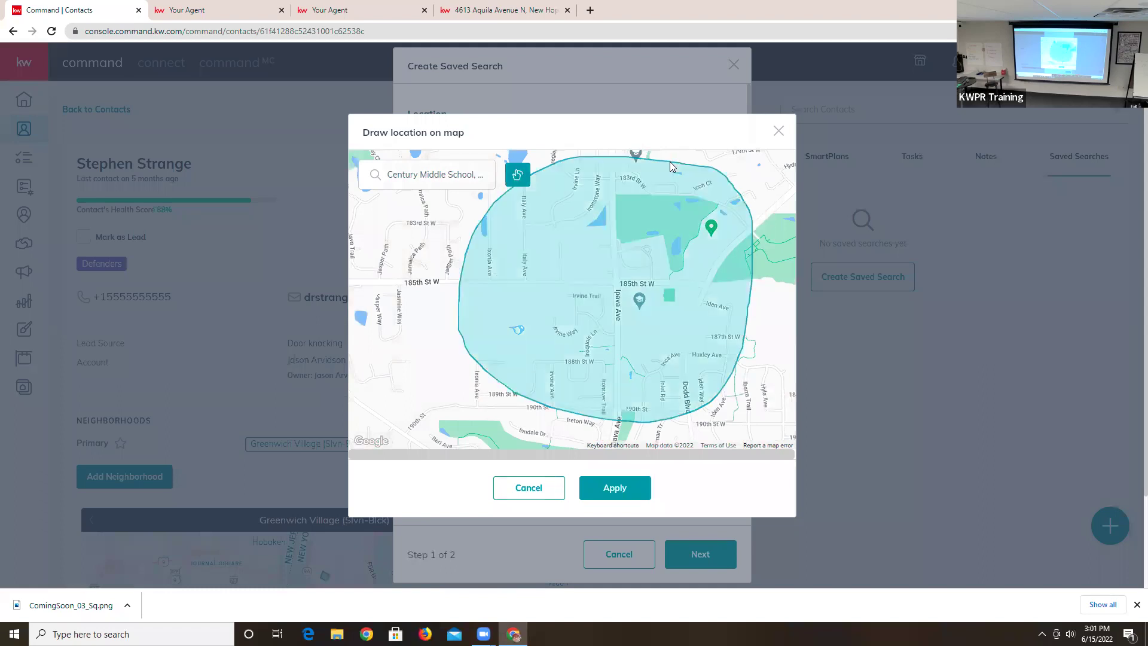
{"action": "left_click", "coordinate": [637, 496]}
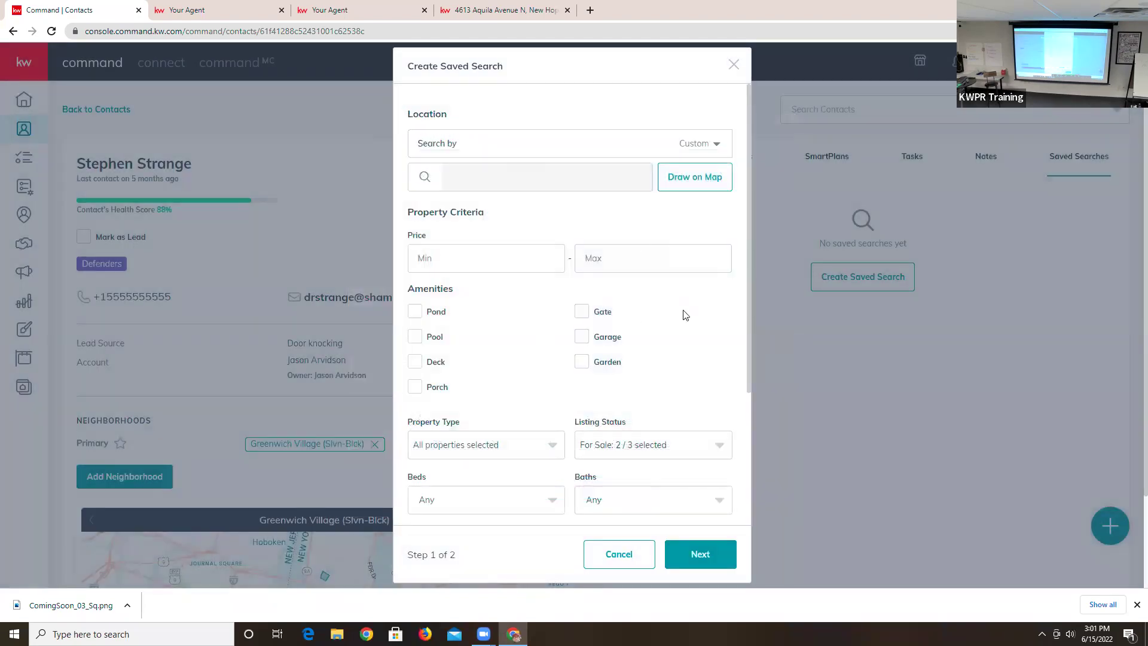
- Limit results to Price Reduced (< 7 days ago) listings and continue to step 2
{"action": "scroll", "coordinate": [693, 330], "scroll_direction": "down", "scroll_amount": 3}
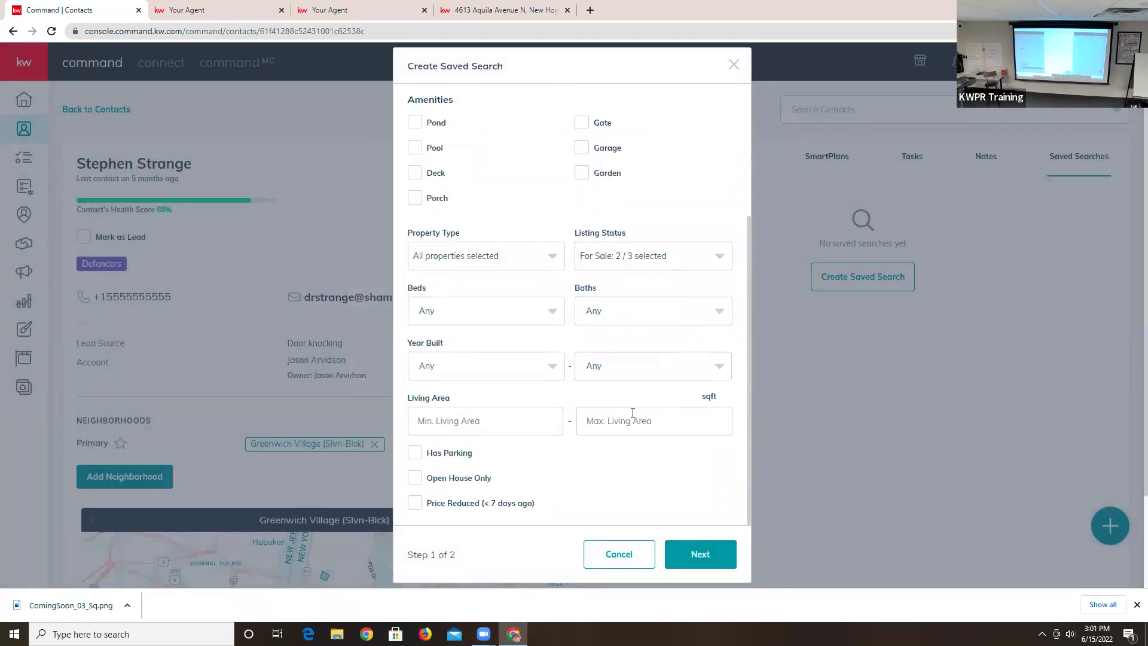
{"action": "scroll", "coordinate": [633, 412], "scroll_direction": "down", "scroll_amount": 2}
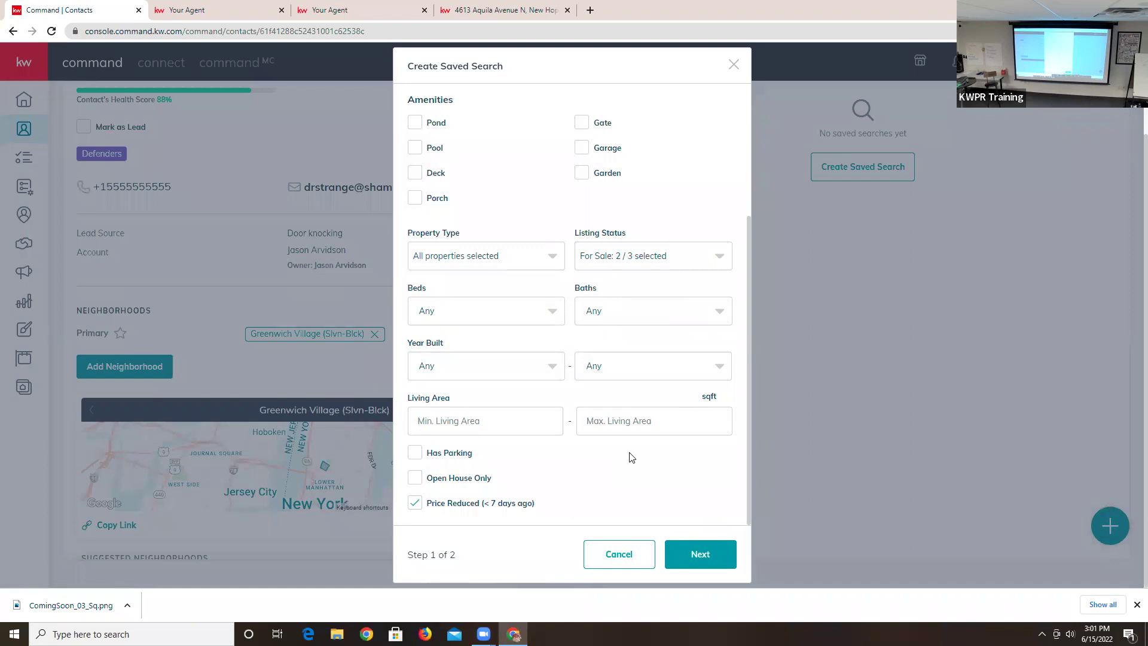
{"action": "scroll", "coordinate": [630, 429], "scroll_direction": "up", "scroll_amount": 4}
{"action": "scroll", "coordinate": [658, 490], "scroll_direction": "down", "scroll_amount": 4}
{"action": "left_click", "coordinate": [696, 553]}
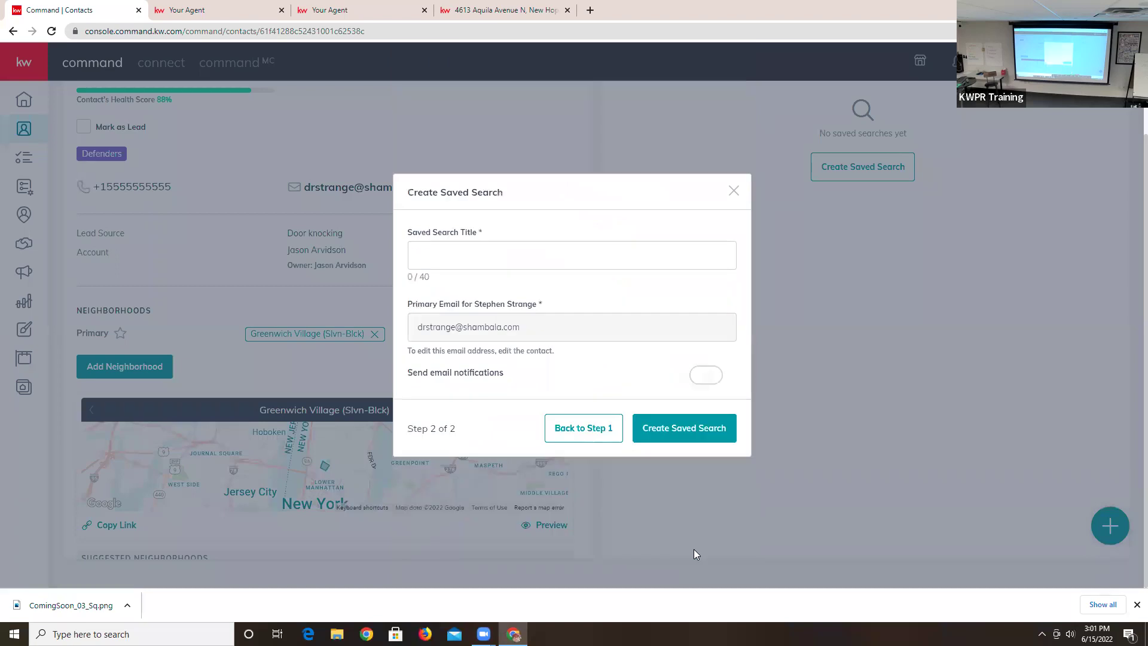
- Title the saved search 'Century', enable Weekly Summary email notifications, and create it
{"action": "left_click", "coordinate": [450, 250]}
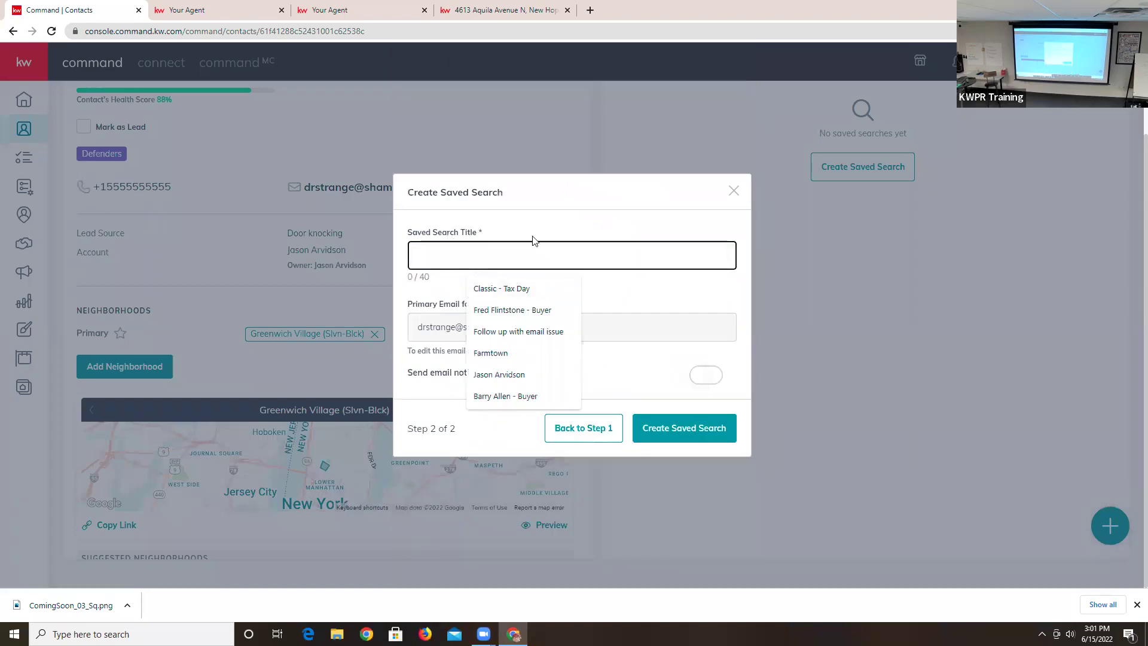
{"action": "type", "text": "Century"}
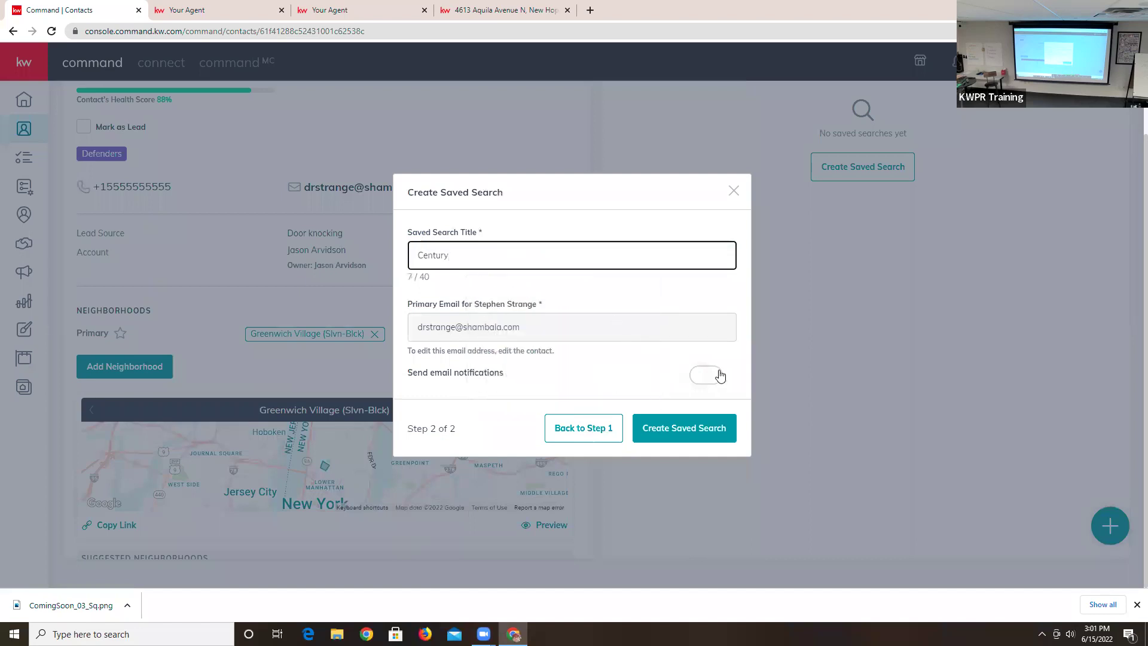
{"action": "left_click", "coordinate": [700, 376]}
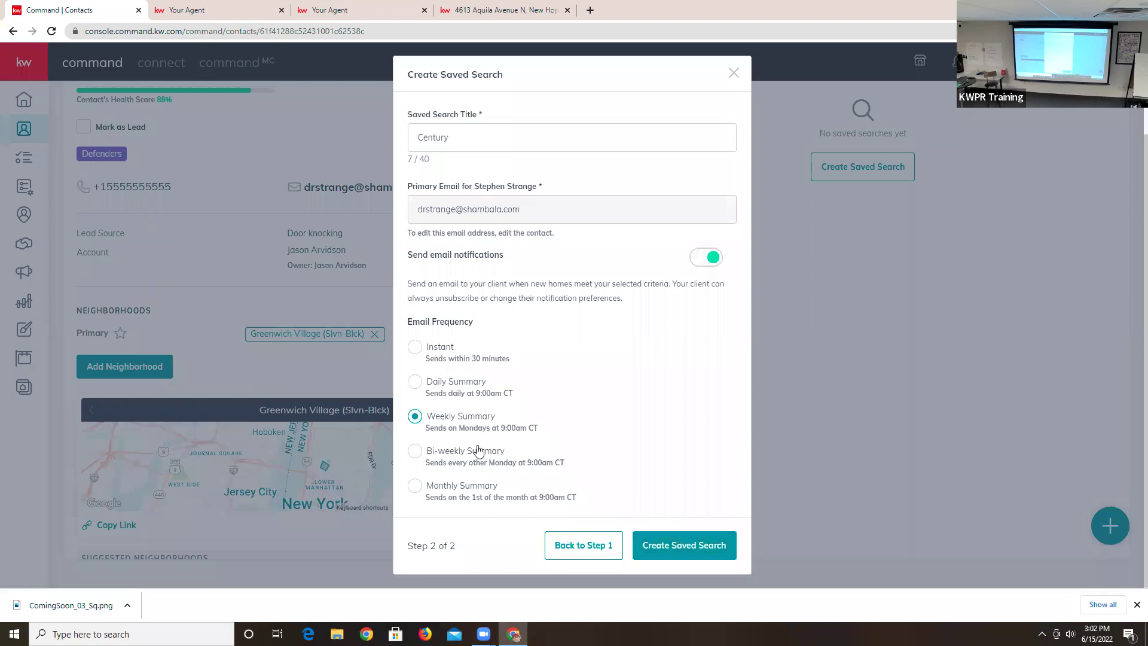
{"action": "left_click", "coordinate": [668, 545]}
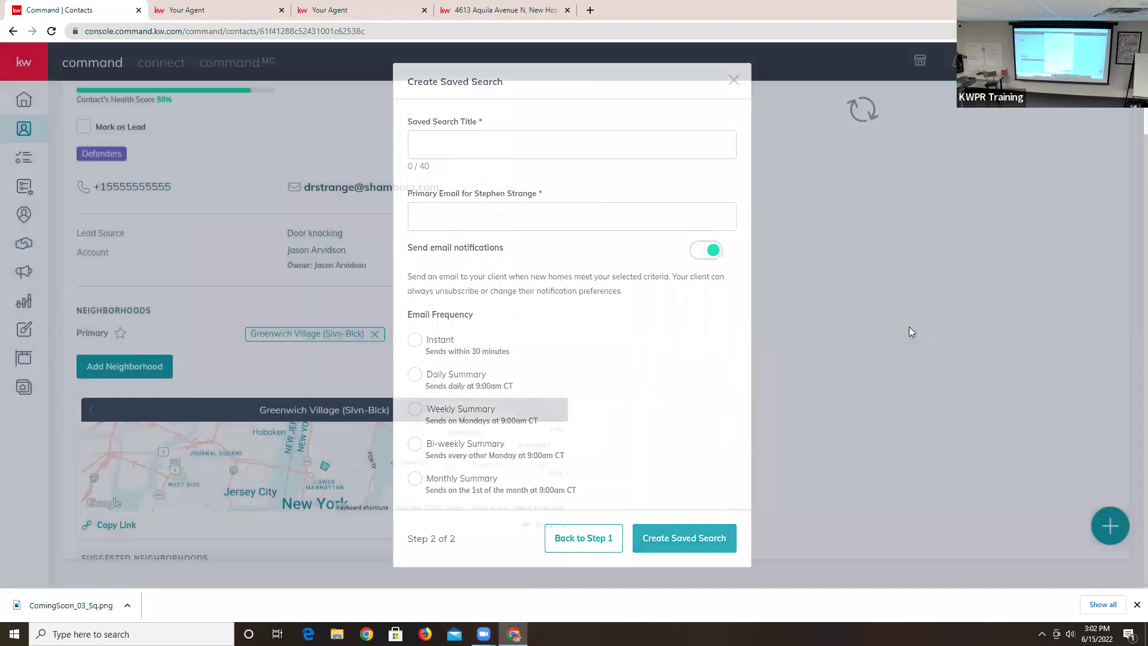
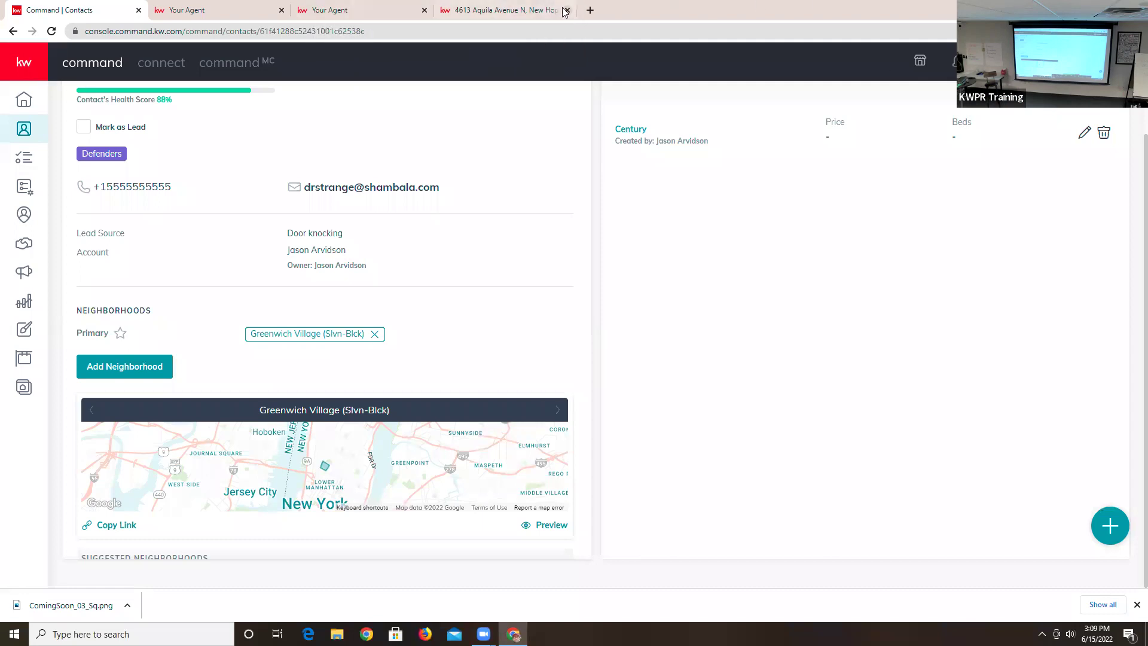
{"action": "left_click", "coordinate": [567, 11]}
{"action": "left_click", "coordinate": [424, 10]}
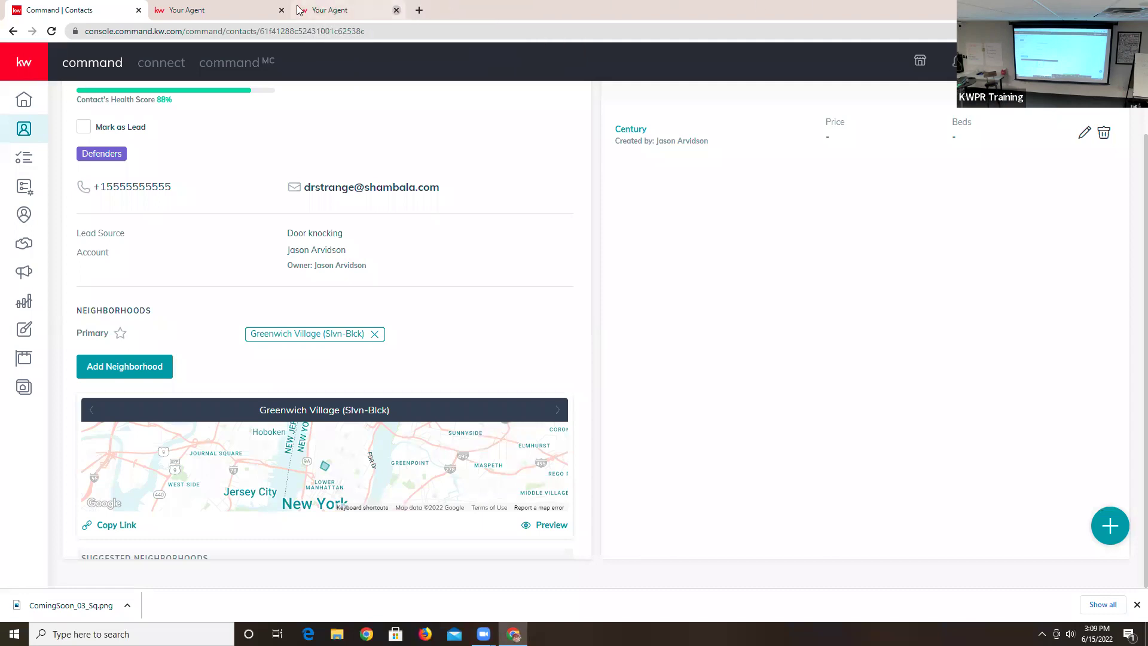
{"action": "left_click", "coordinate": [280, 10]}
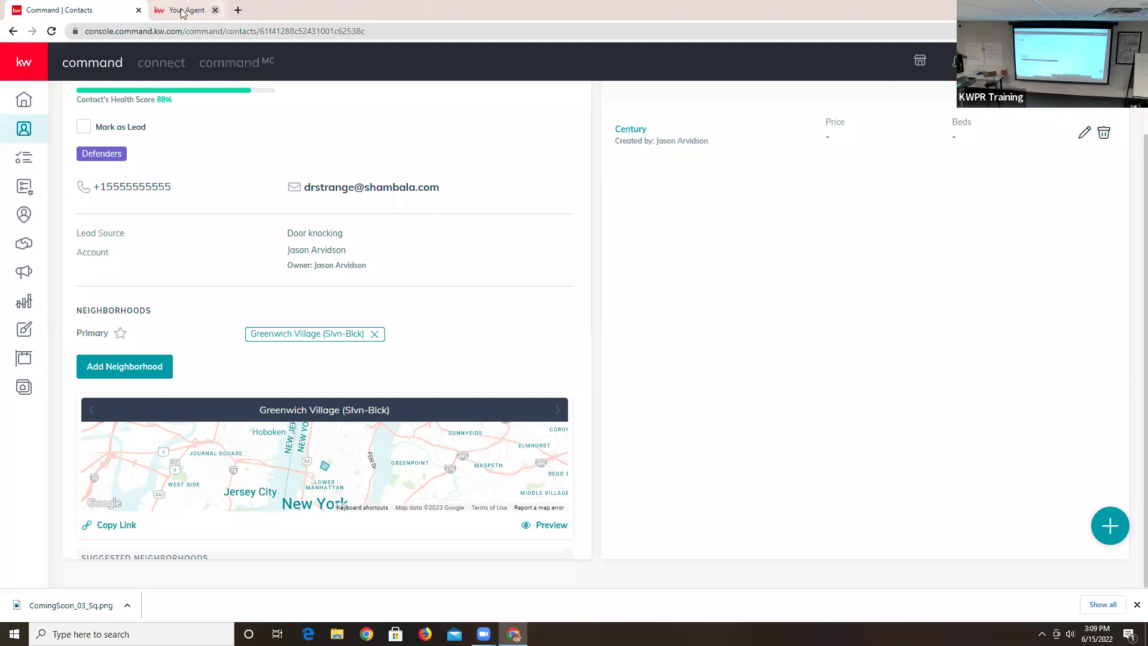
{"action": "left_click", "coordinate": [138, 11]}
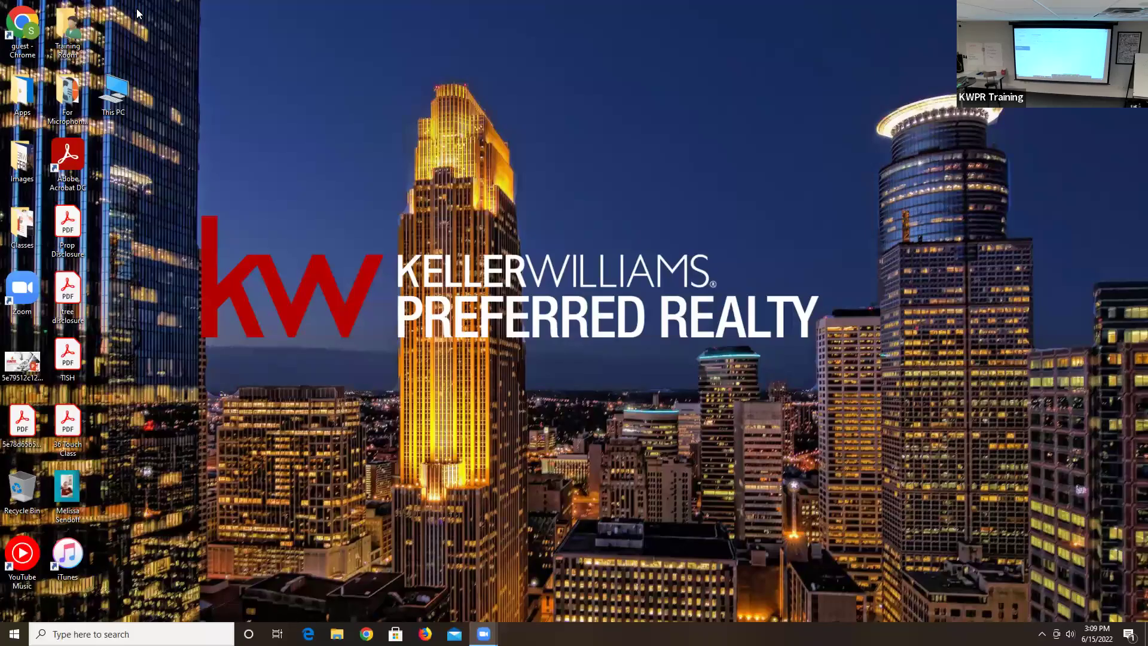